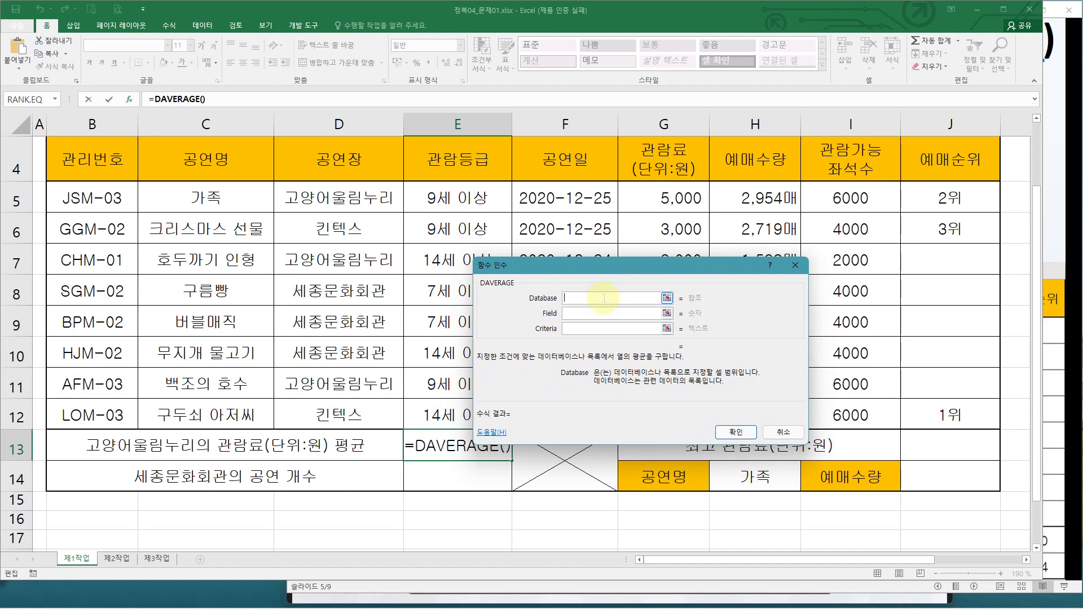
Set the DAVERAGE database argument for cell E13 to the range B4:H12.
left_click_drag(89, 160, 751, 416)
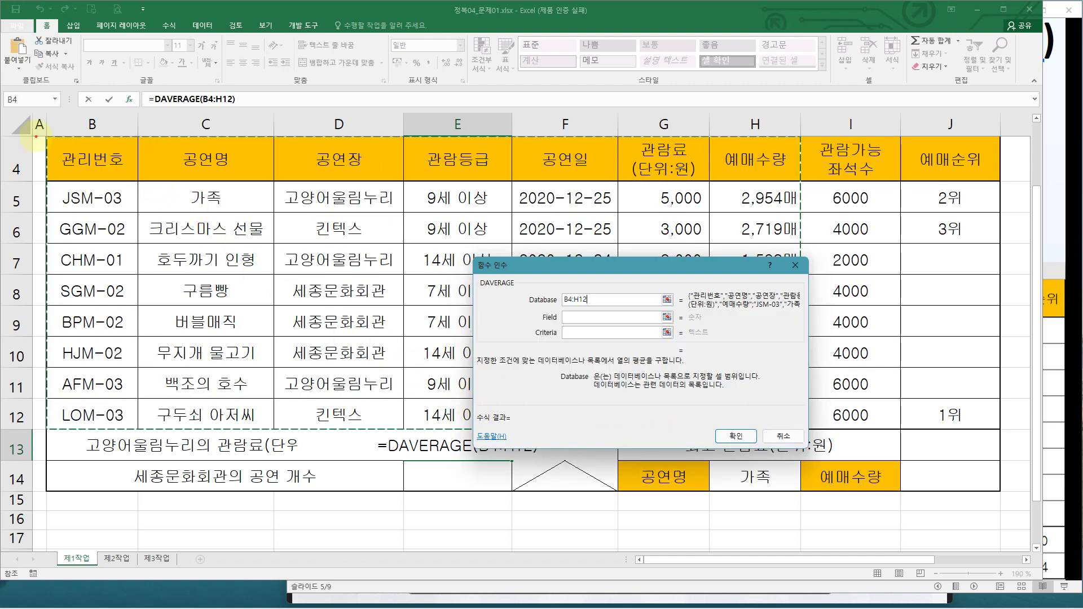
mouse_move(43, 130)
left_mouse_down()
mouse_move(358, 340)
mouse_move(802, 432)
left_mouse_up()
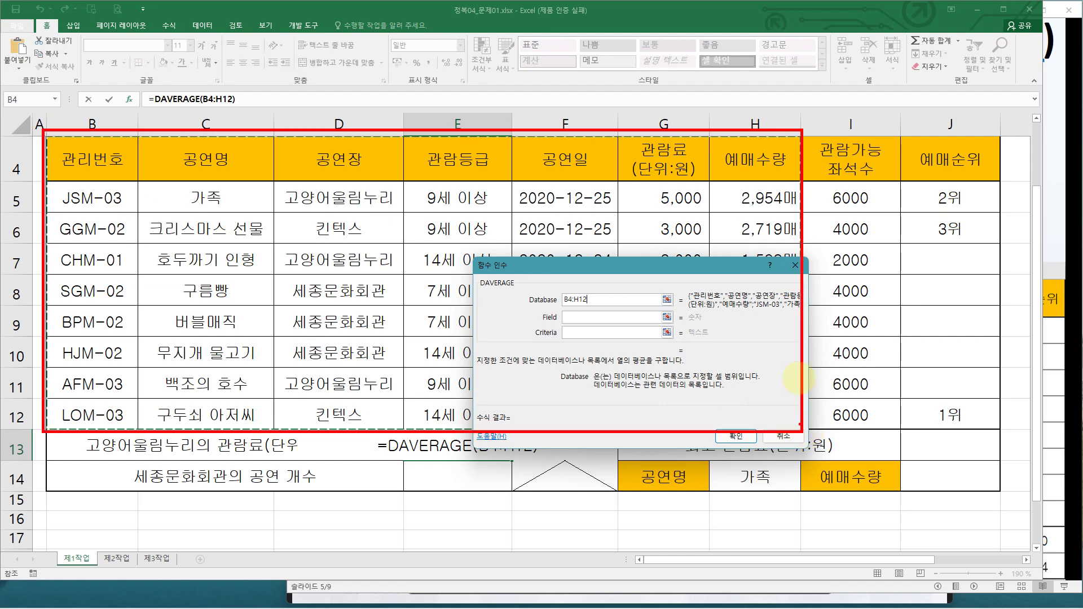
mouse_move(766, 104)
left_mouse_down()
mouse_move(760, 141)
mouse_move(767, 134)
left_mouse_up()
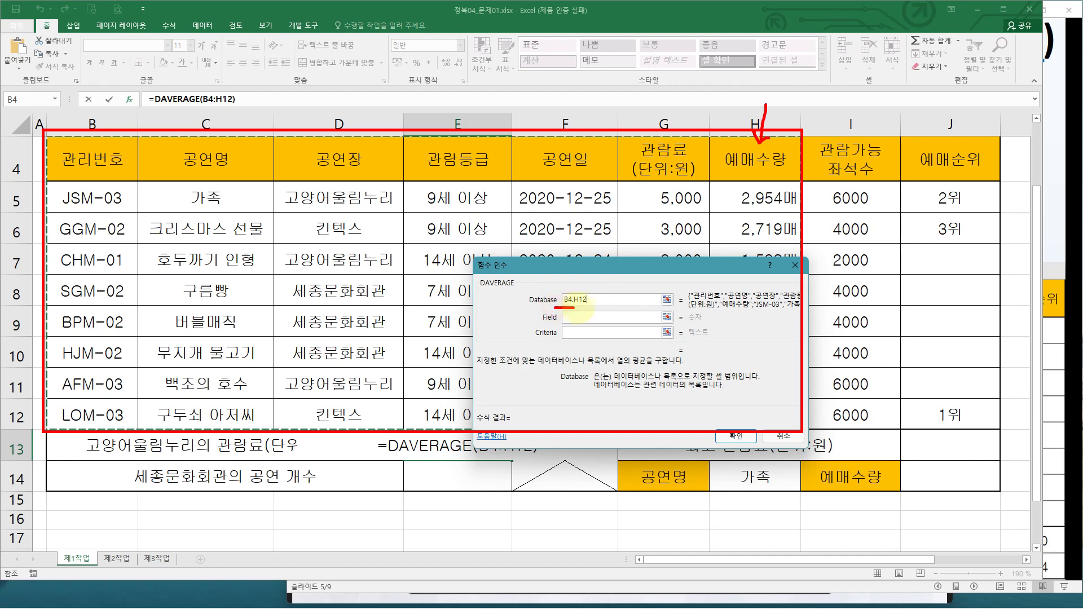
left_click_drag(556, 308, 592, 308)
mouse_move(991, 128)
left_mouse_down()
mouse_move(996, 395)
mouse_move(880, 433)
mouse_move(809, 436)
left_mouse_up()
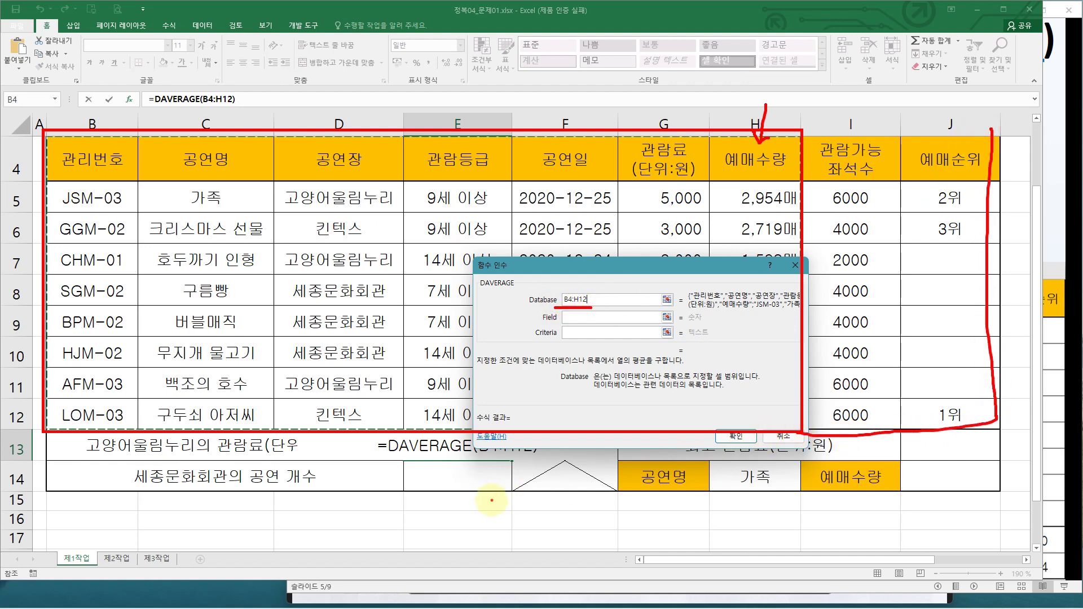
key("Escape")
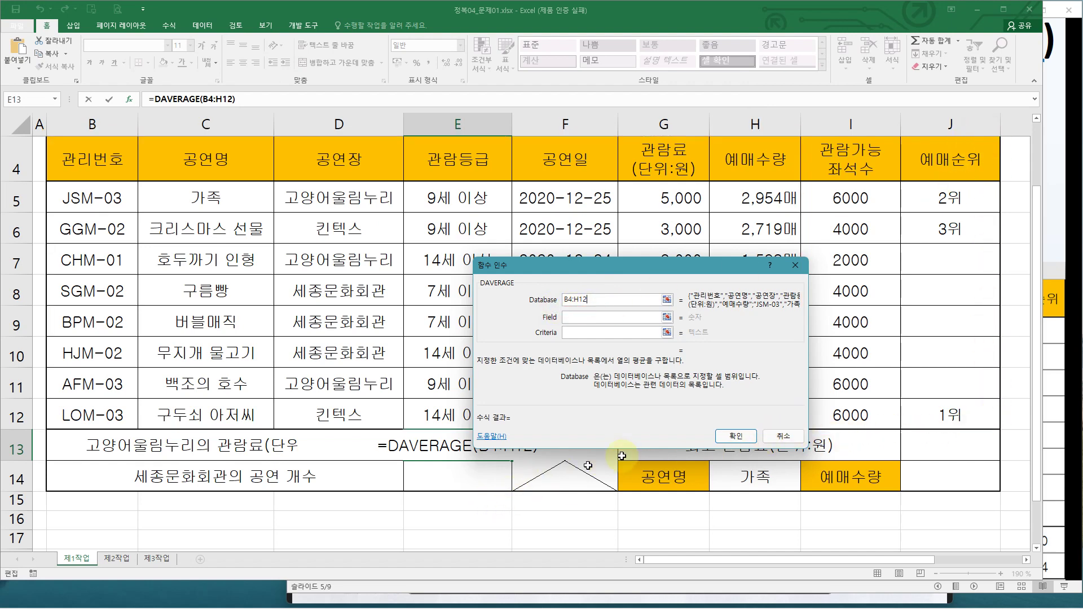
Complete the DAVERAGE formula in E13 with field G4 and criteria range D4:D5.
left_click(574, 318)
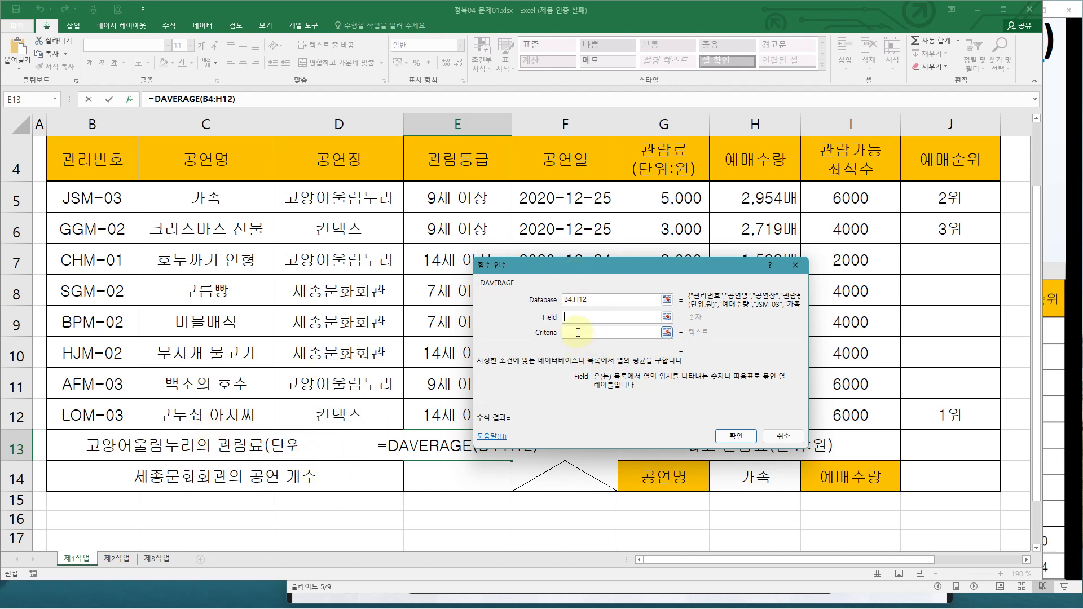
left_click(648, 169)
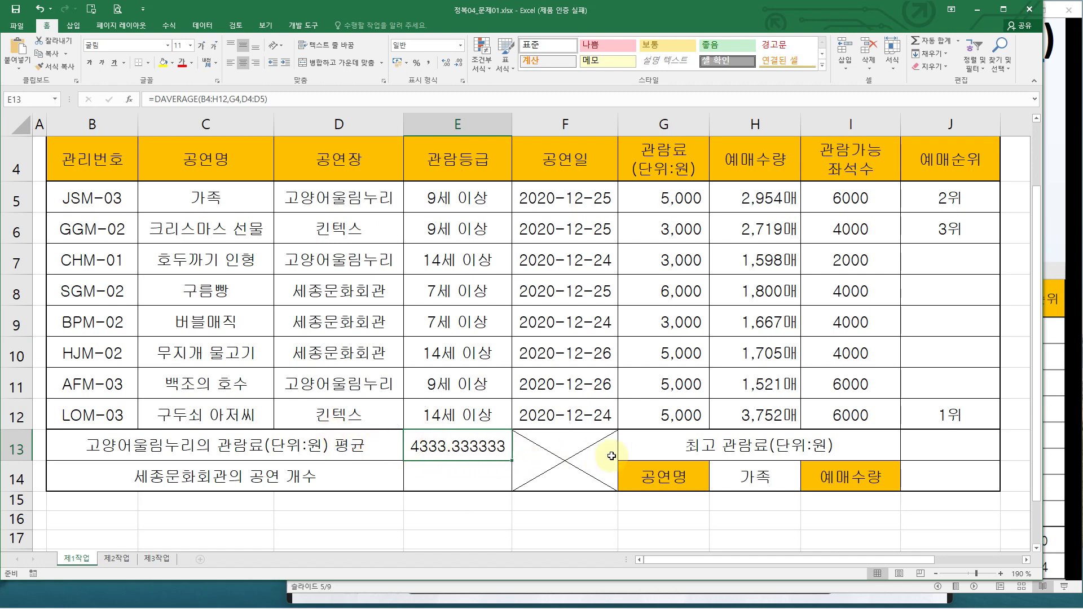
Switch to the PowerPoint slide show and advance to the slide explaining the ROUND function.
left_click(1061, 435)
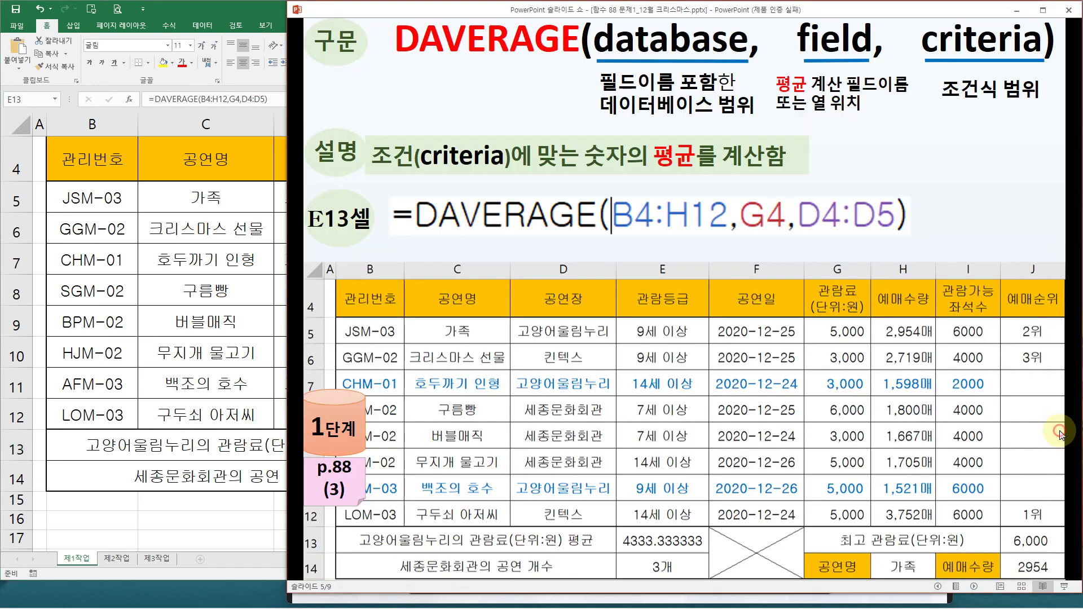
left_click(605, 336)
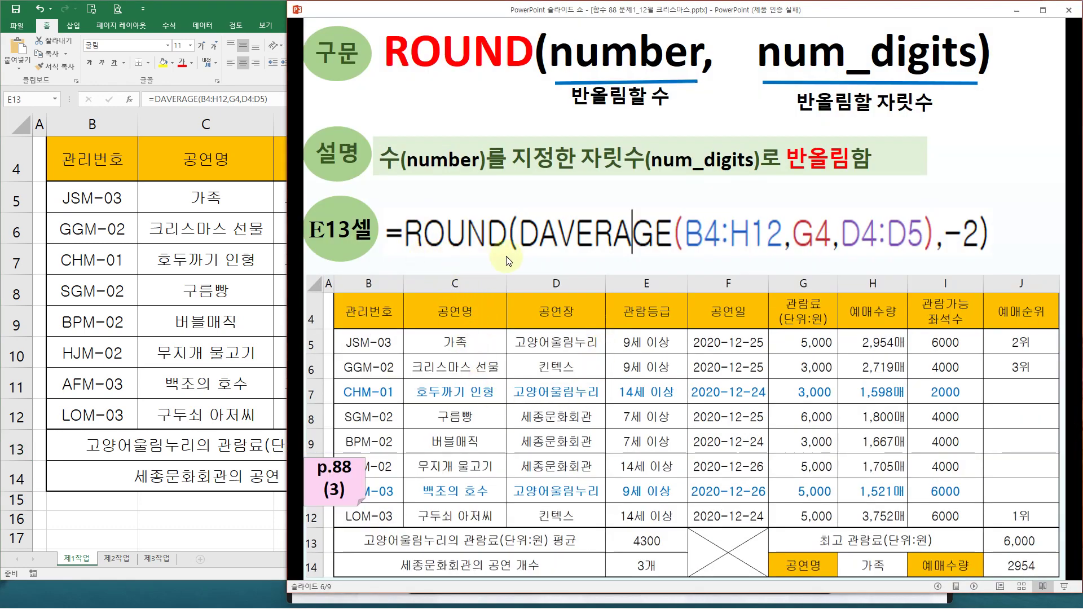
Switch to the Excel workbook with the ROUND examples and examine the number, digit count and formula in row 9.
key("alt+Tab")
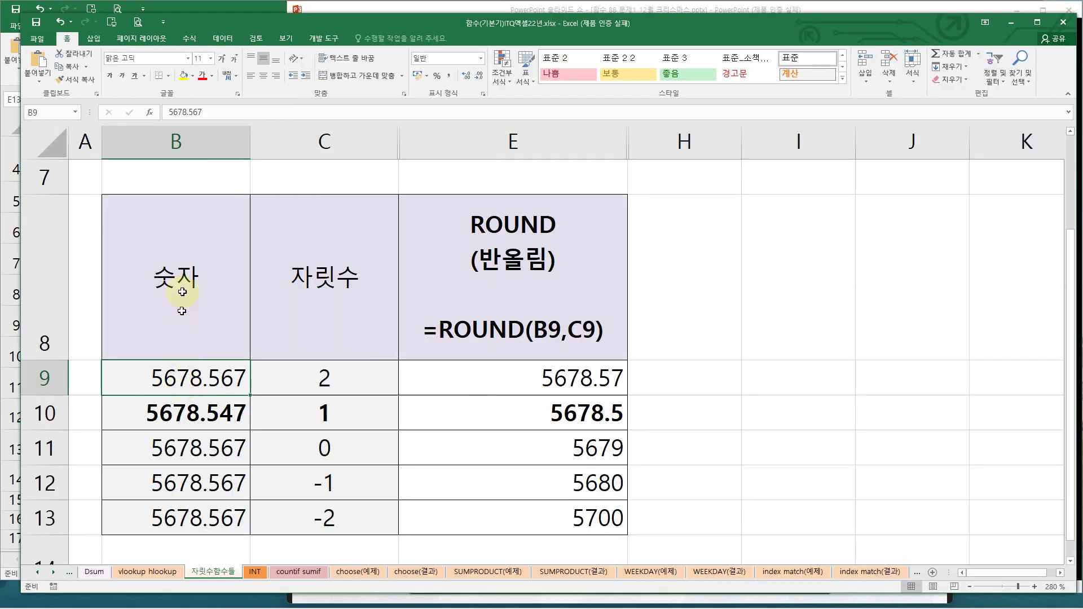
double_click(189, 382)
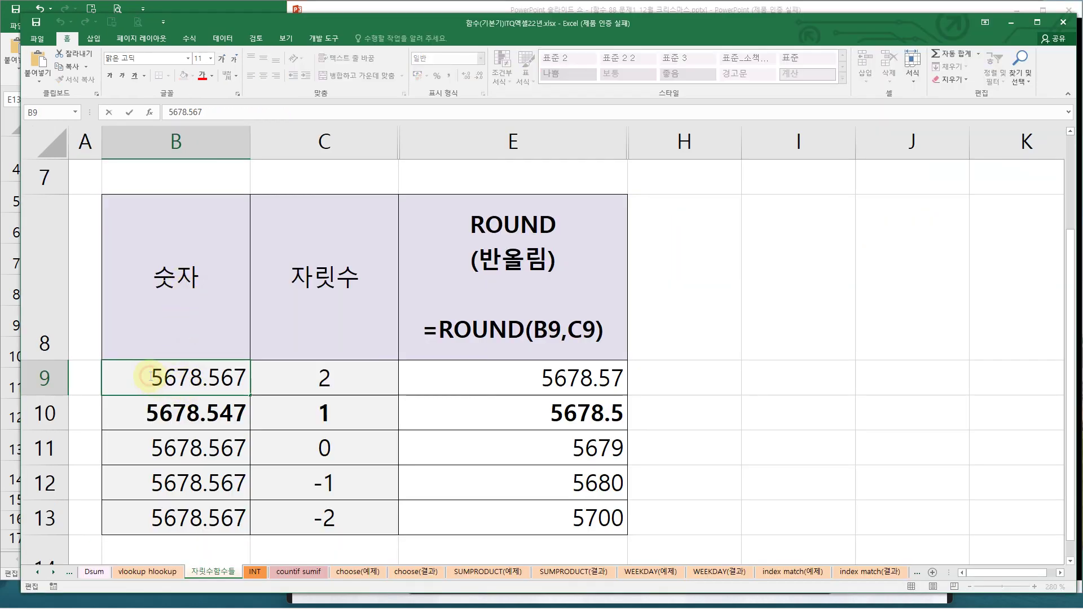
left_click_drag(152, 378, 245, 379)
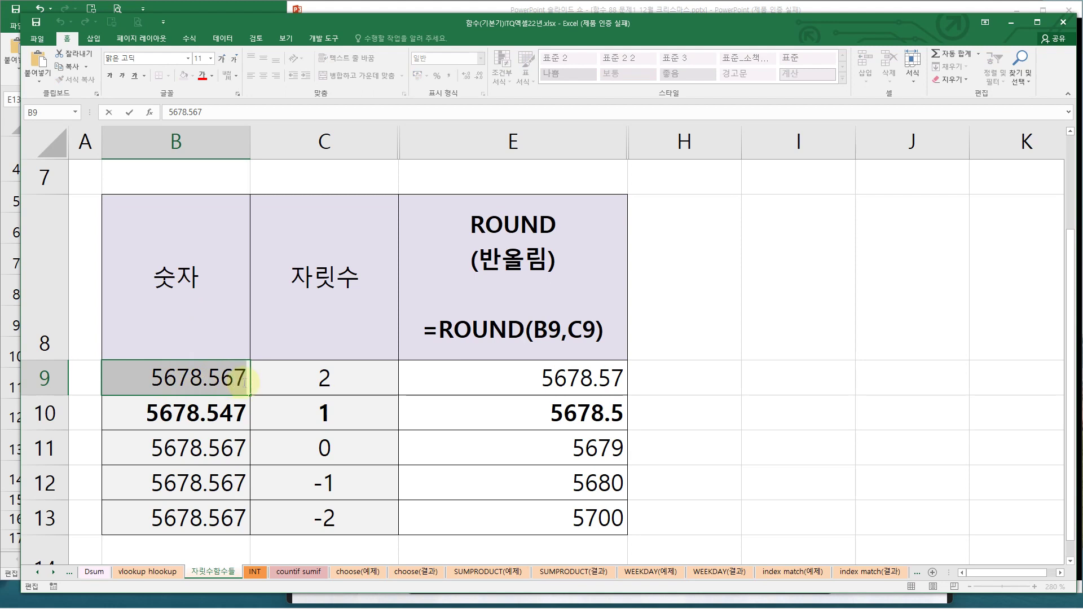
key("Escape")
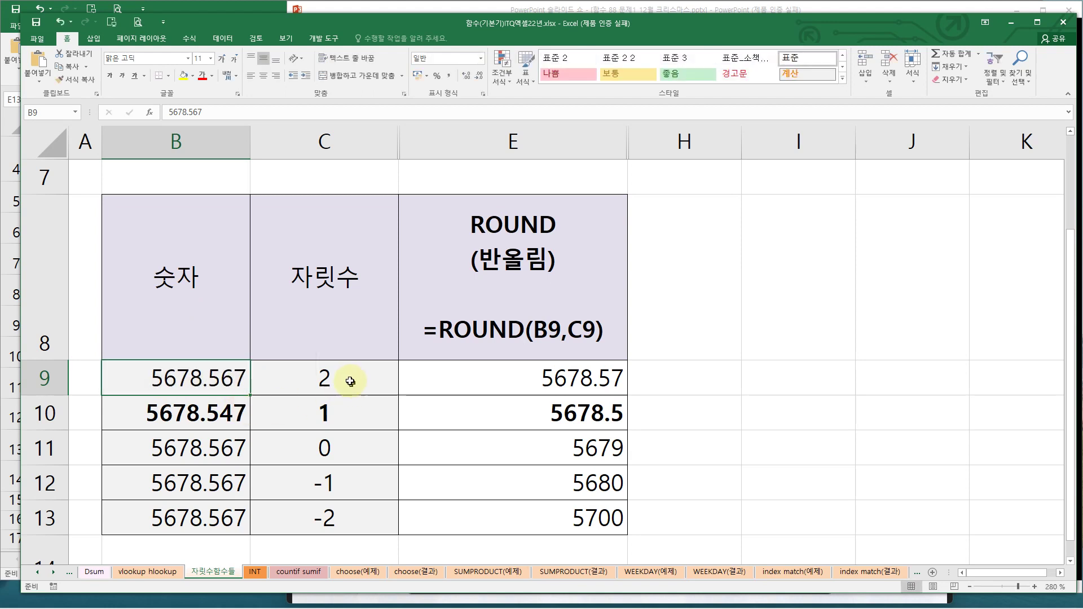
left_click(345, 380)
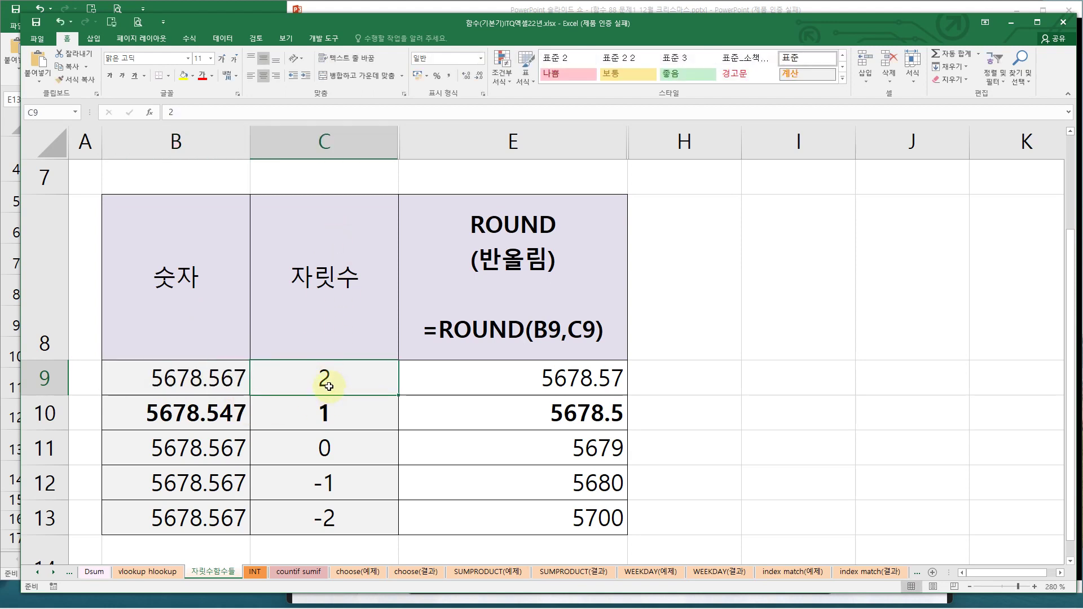
left_click(329, 386)
left_click(556, 387)
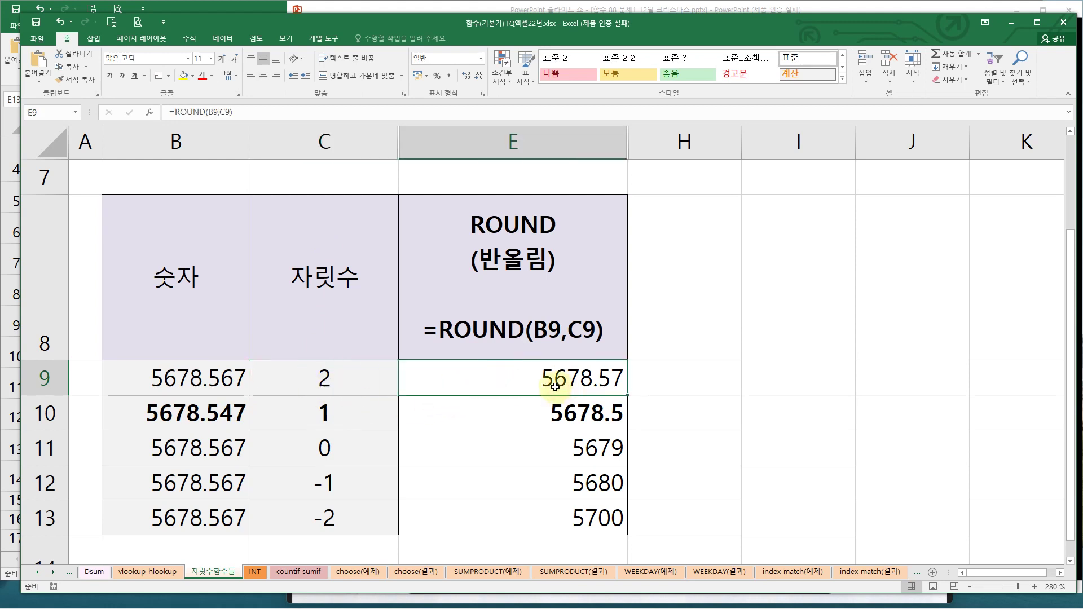
double_click(532, 381)
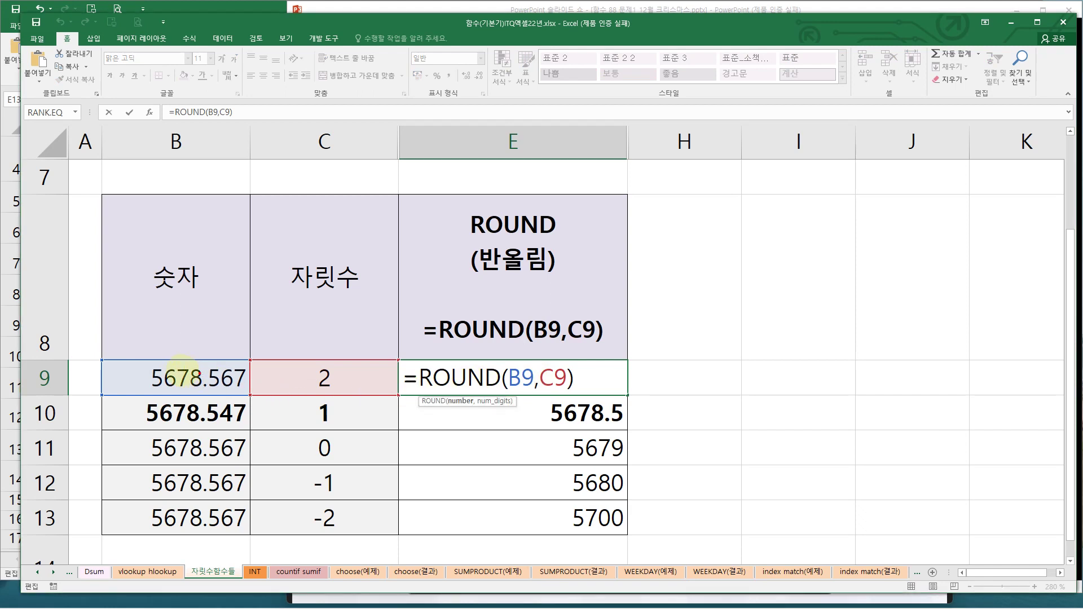
mouse_move(145, 356)
left_mouse_down()
mouse_move(182, 383)
mouse_move(415, 431)
mouse_move(511, 385)
left_mouse_up()
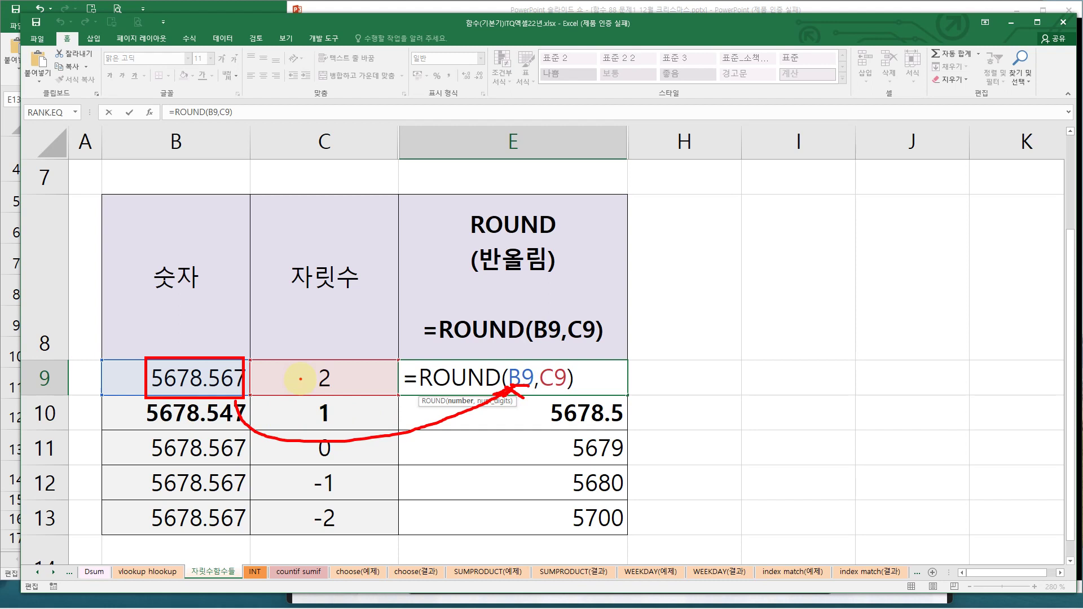
mouse_move(305, 362)
left_mouse_down()
mouse_move(435, 447)
mouse_move(540, 402)
left_mouse_up()
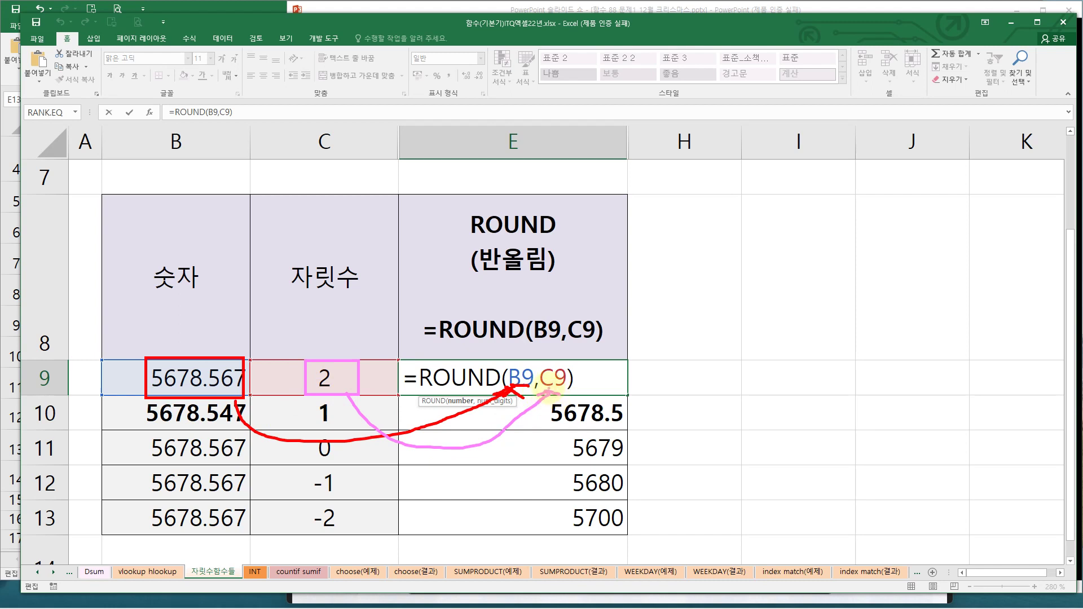
left_click_drag(556, 389, 572, 387)
left_click(497, 449)
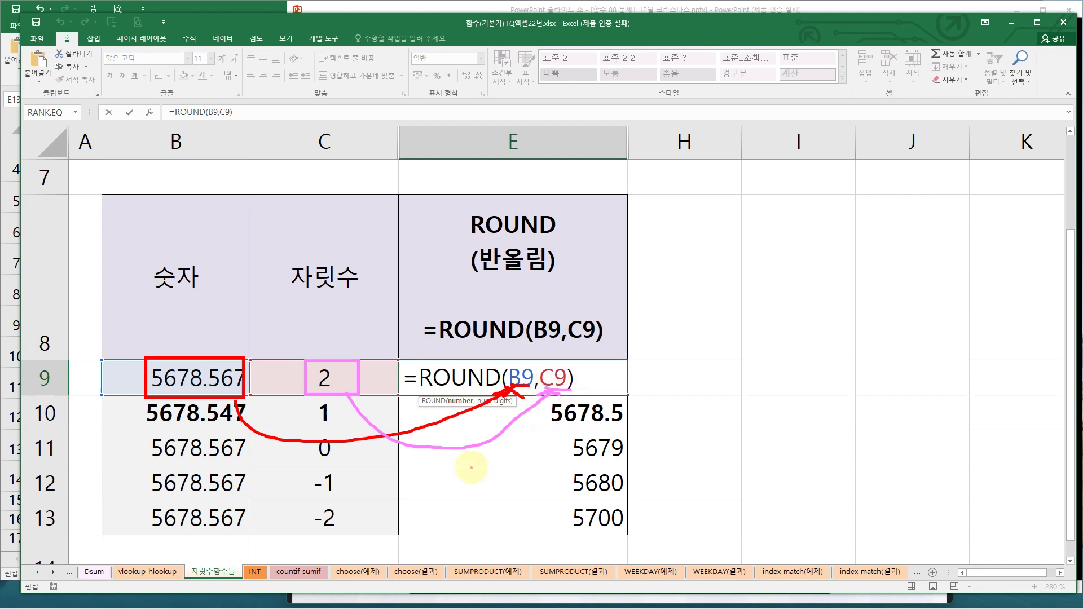
key("Escape")
key("Return")
left_click(550, 375)
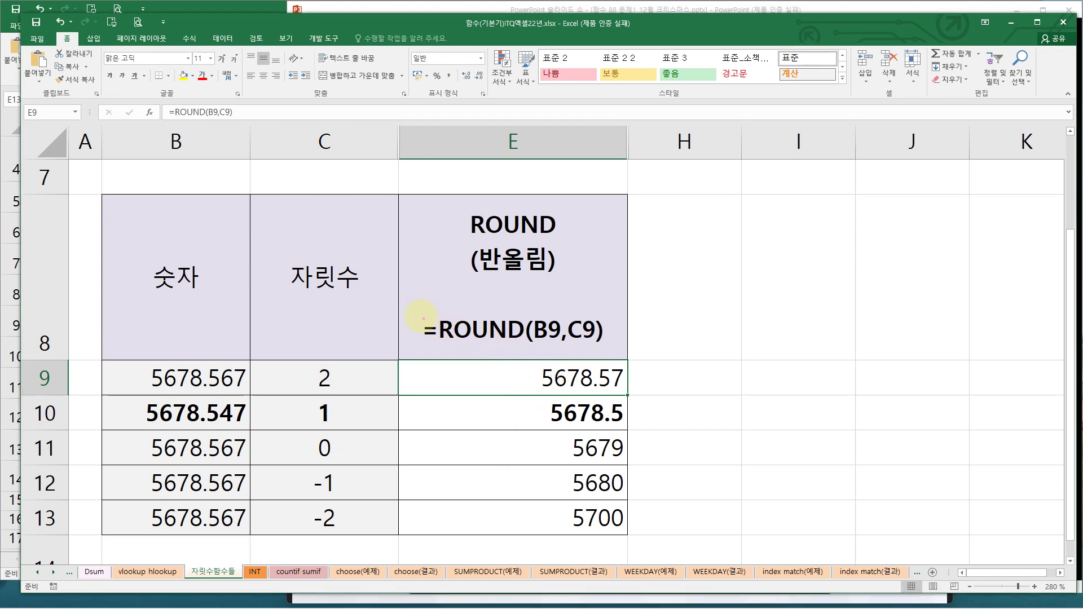
left_click_drag(417, 313, 610, 349)
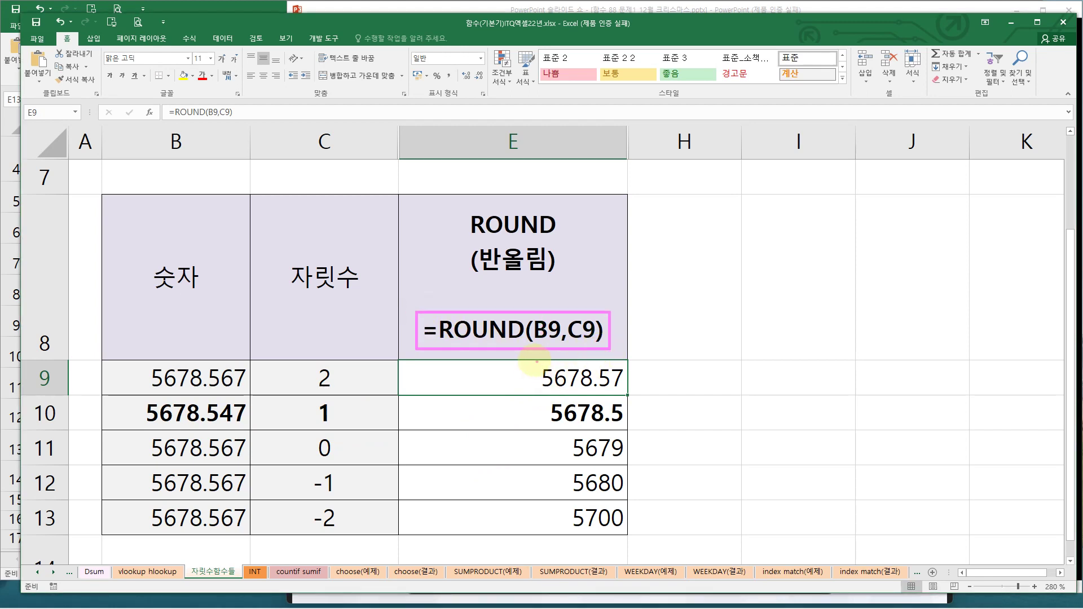
left_click_drag(533, 356, 518, 395)
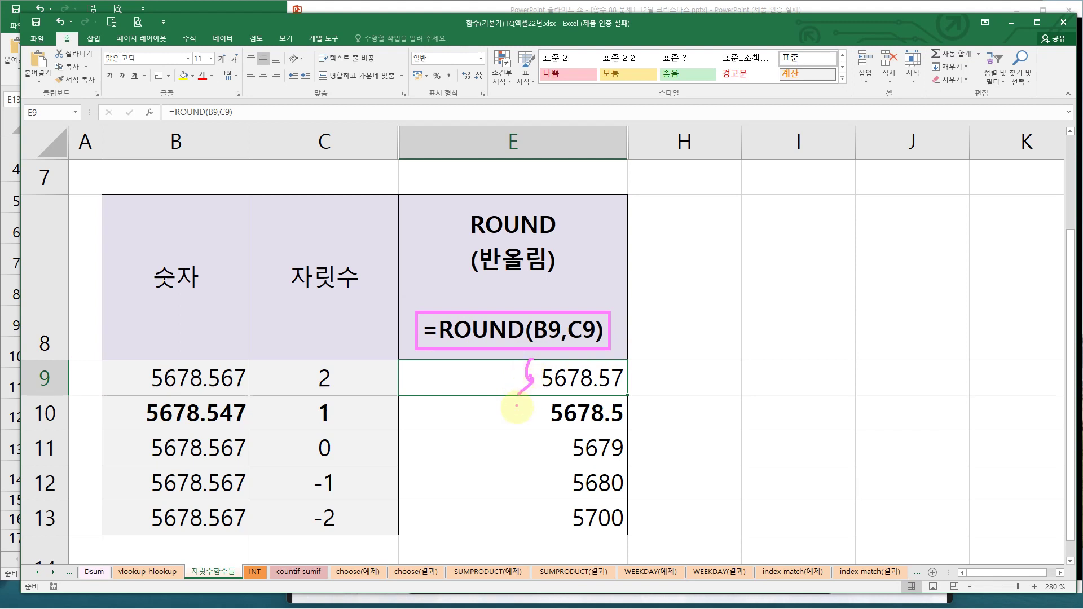
key("Escape")
Review the Number and Num_digits arguments of the ROUND formula in cell E9 in the function arguments dialog.
double_click(551, 381)
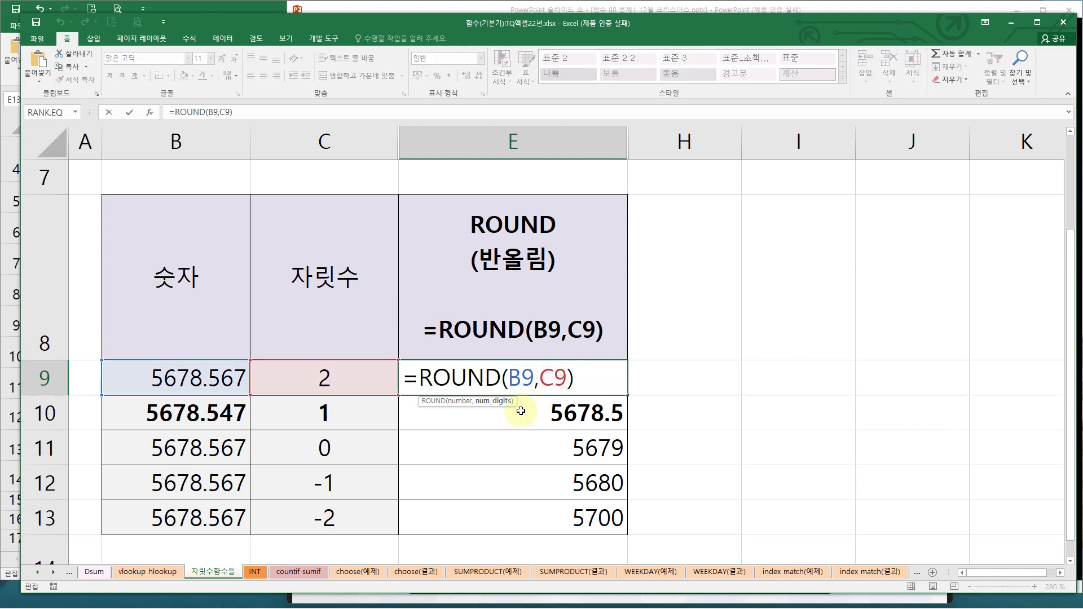
key("Escape")
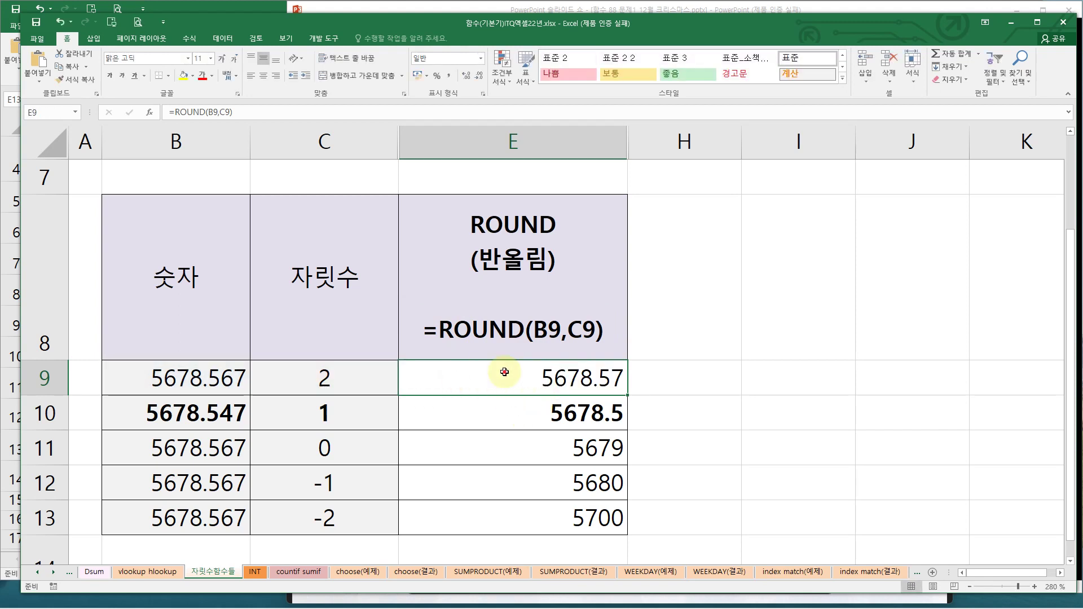
double_click(505, 375)
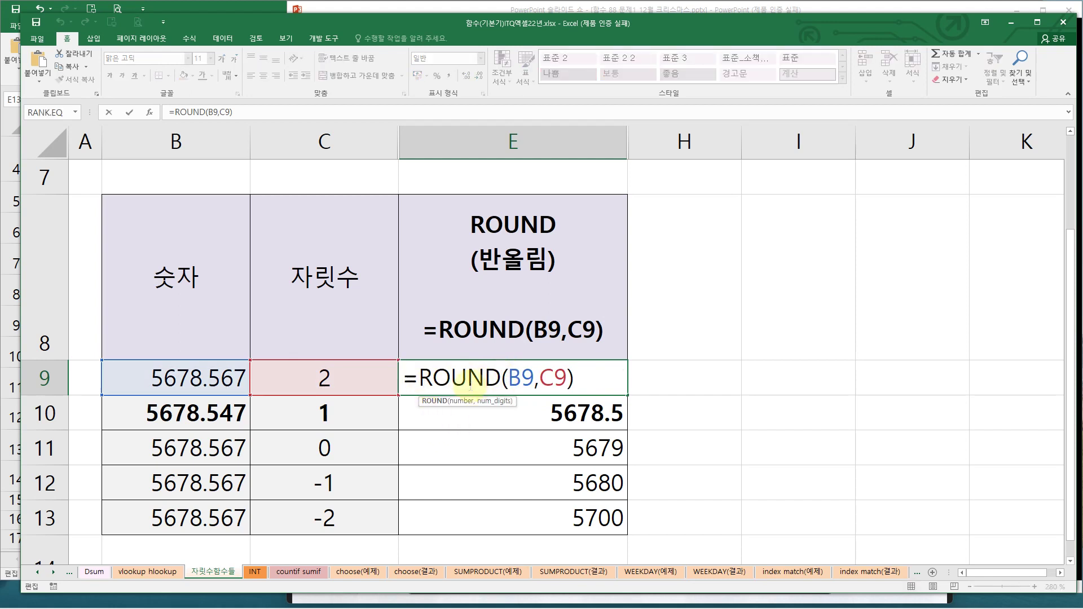
left_click(149, 113)
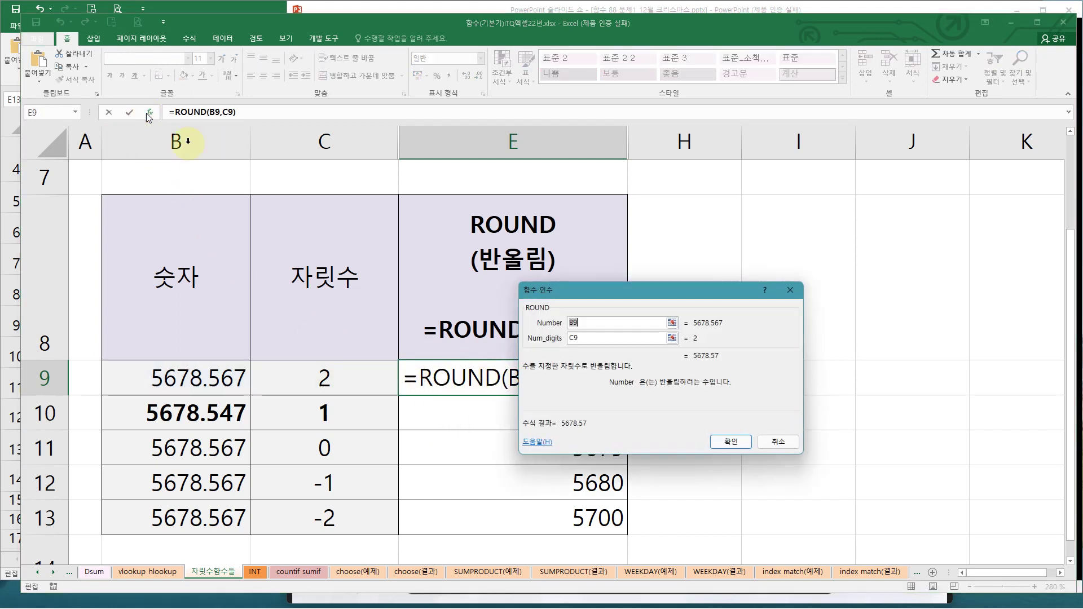
left_click_drag(588, 294, 691, 314)
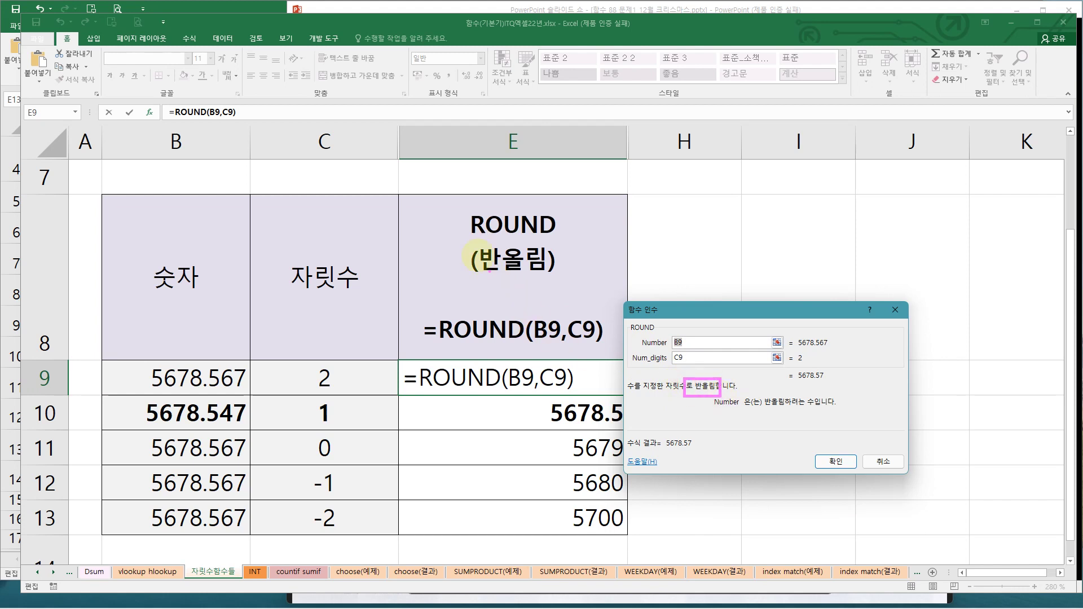
left_click_drag(475, 249, 563, 284)
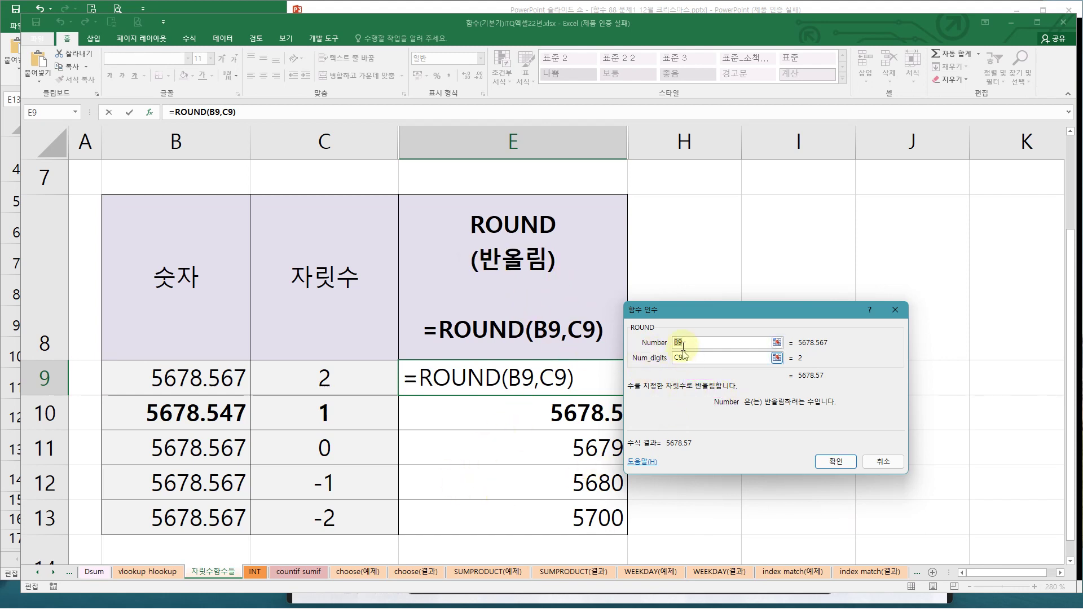
left_click_drag(685, 315, 436, 421)
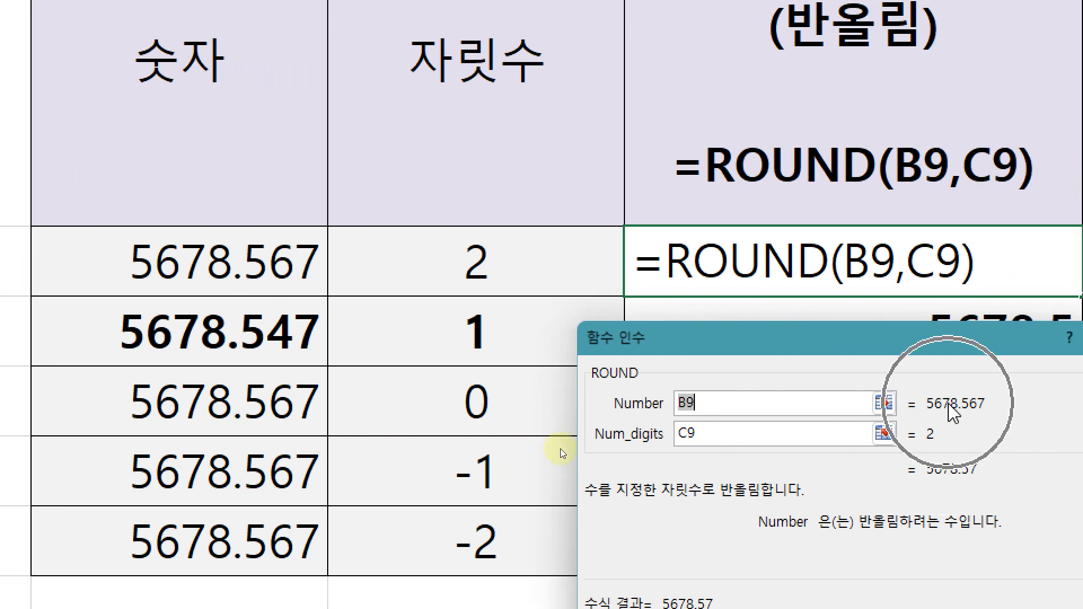
left_click(699, 437)
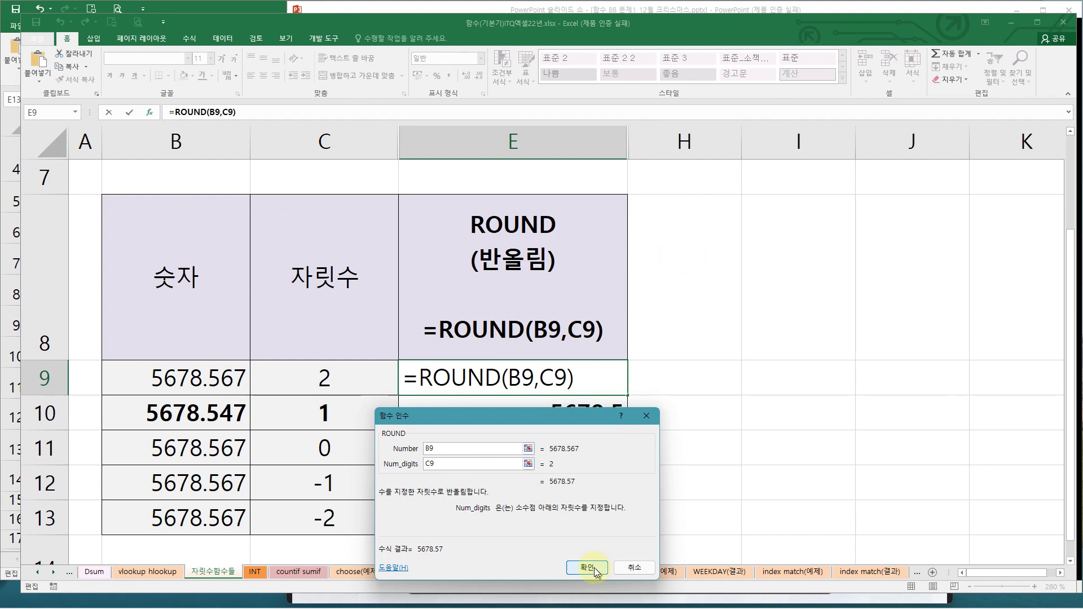
left_click(590, 568)
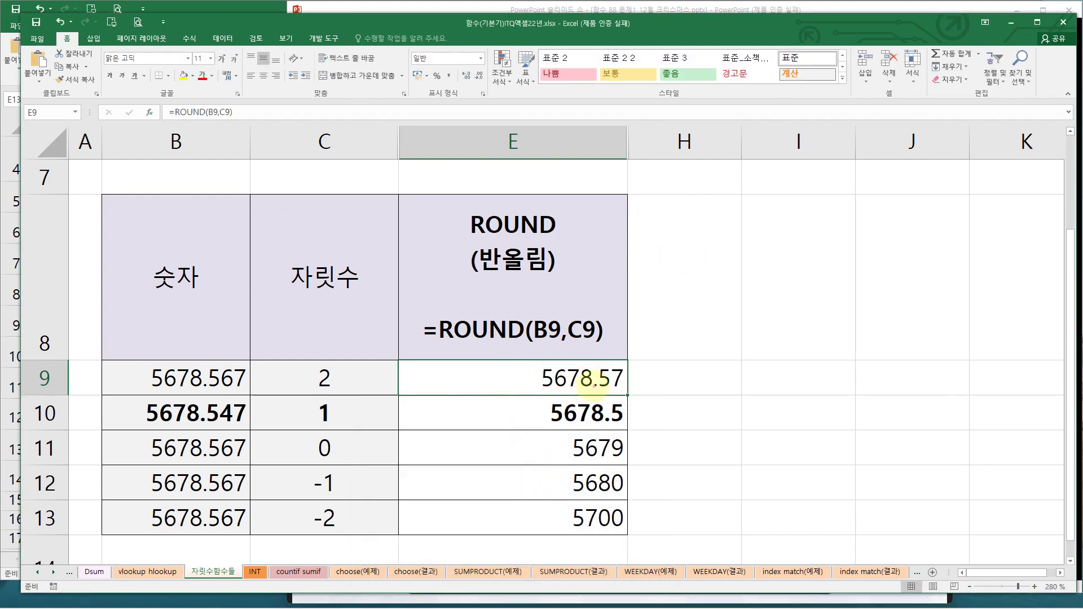
left_click_drag(599, 362, 629, 392)
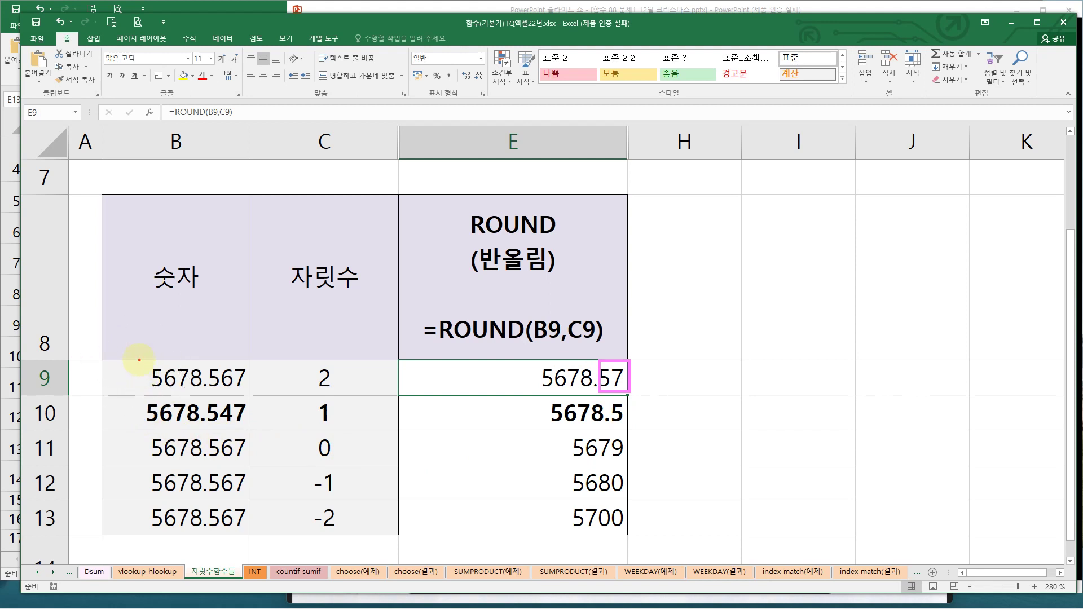
mouse_move(145, 357)
left_mouse_down()
mouse_move(176, 388)
mouse_move(235, 393)
left_mouse_up()
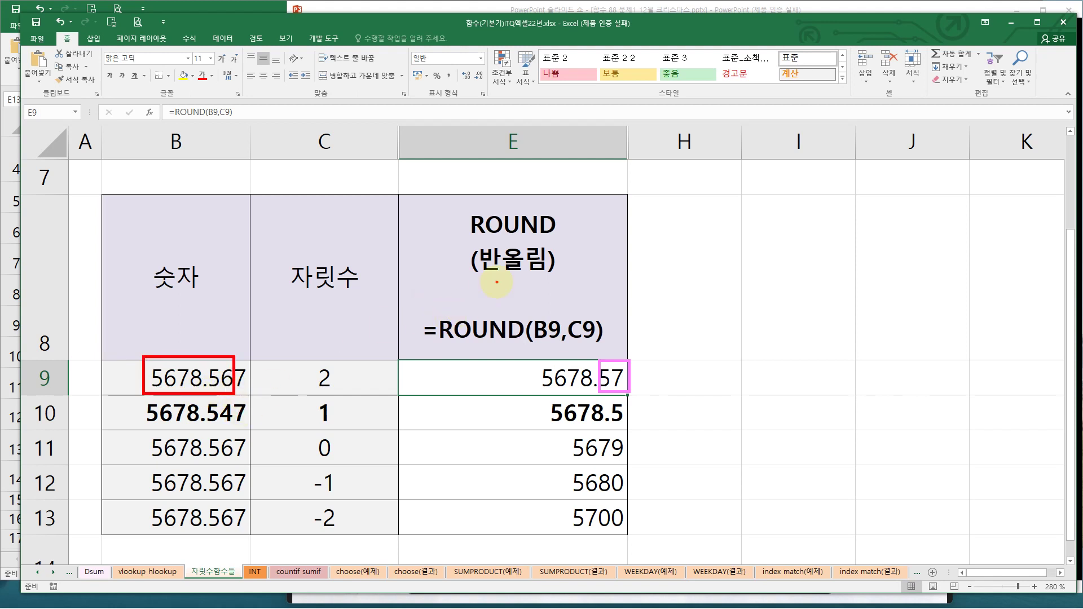
left_click_drag(484, 275, 547, 274)
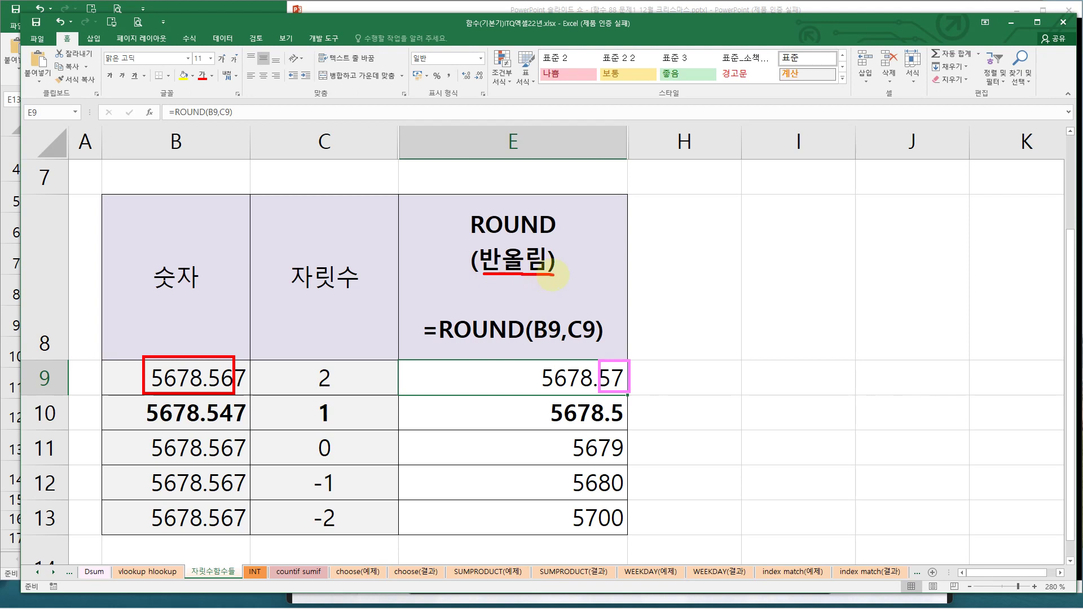
left_click_drag(243, 330, 245, 362)
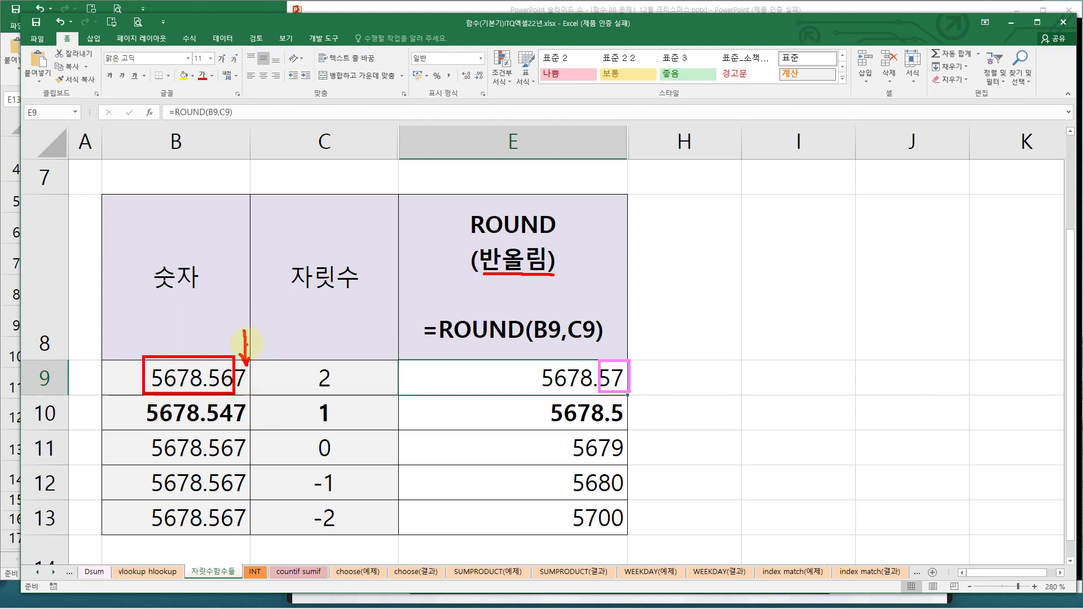
Compare the number in B9 with the rounded result in E9 to see how two decimal digits are kept.
mouse_move(243, 330)
left_mouse_down()
mouse_move(232, 327)
mouse_move(225, 345)
left_mouse_up()
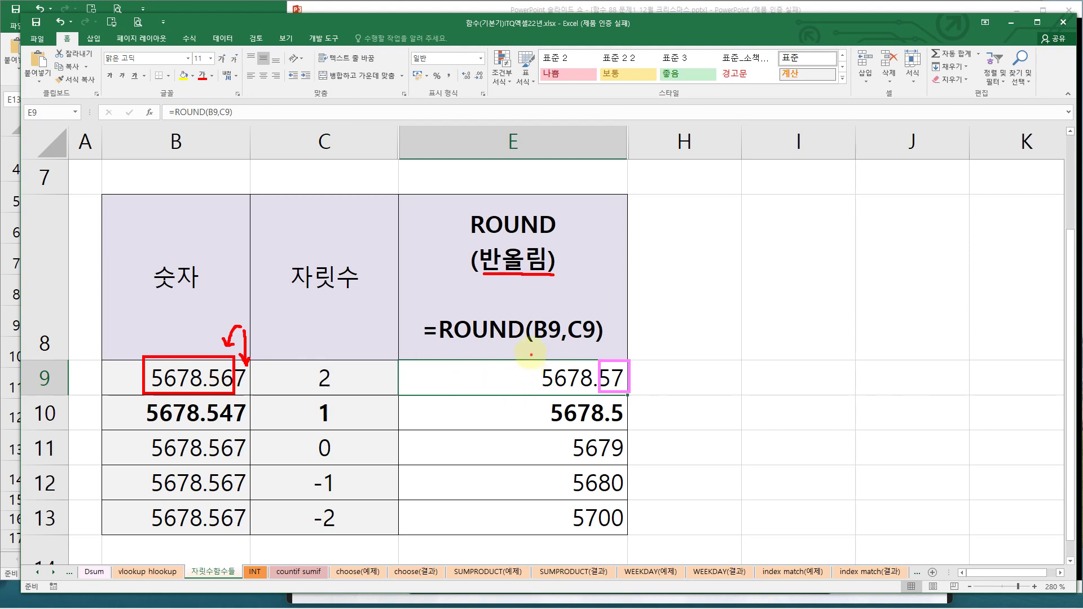
mouse_move(530, 352)
left_mouse_down()
mouse_move(569, 385)
mouse_move(632, 395)
mouse_move(615, 389)
left_mouse_up()
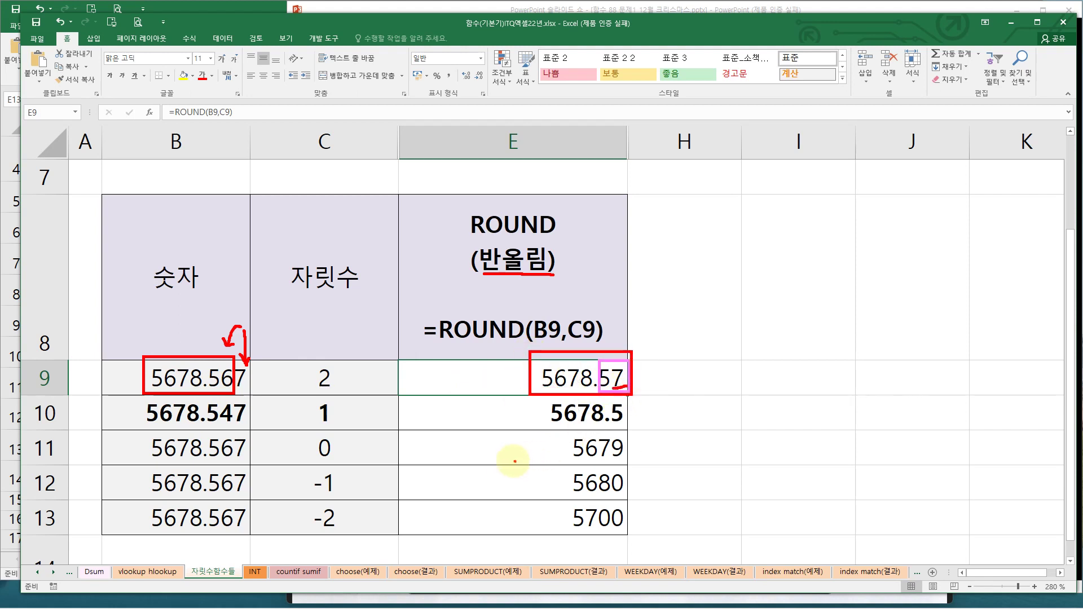
key("Escape")
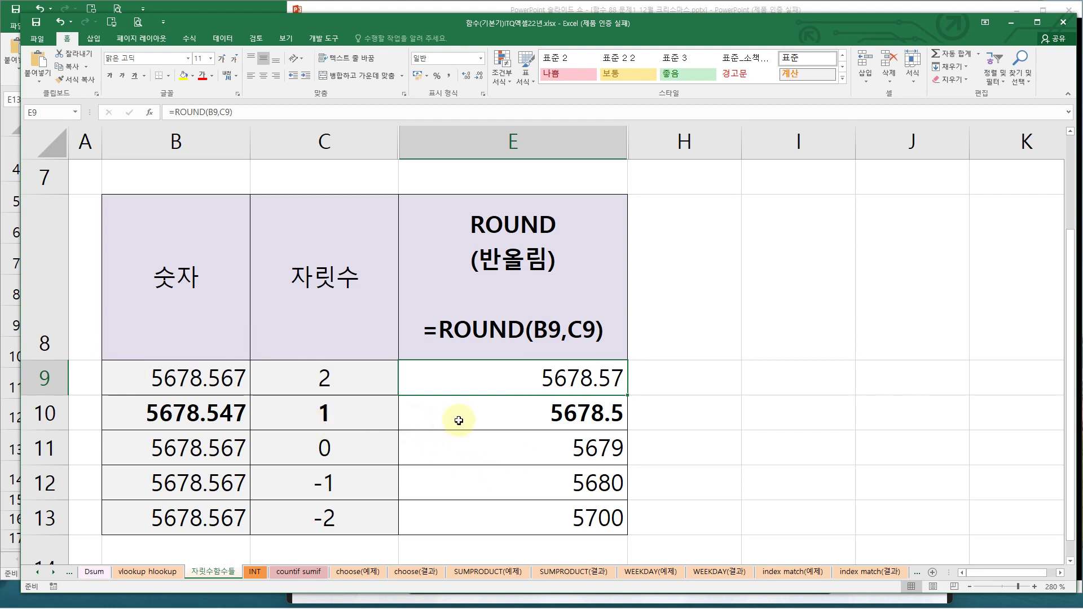
Examine the ROUND formula in E10, tracing its B10 and C10 arguments and comparing the number with the result rounded to one decimal.
left_click(445, 416)
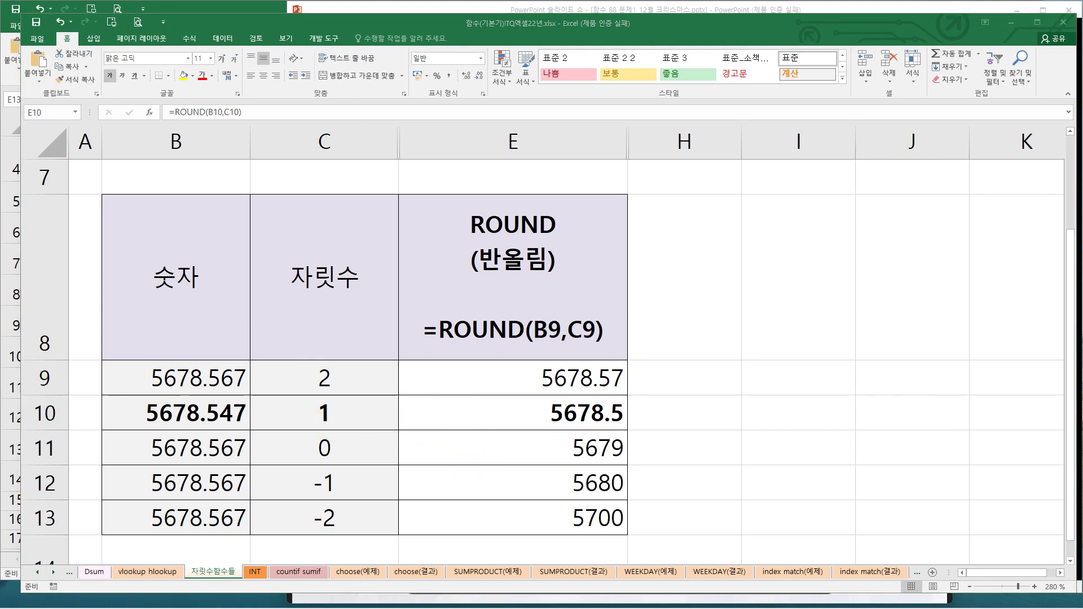
double_click(500, 415)
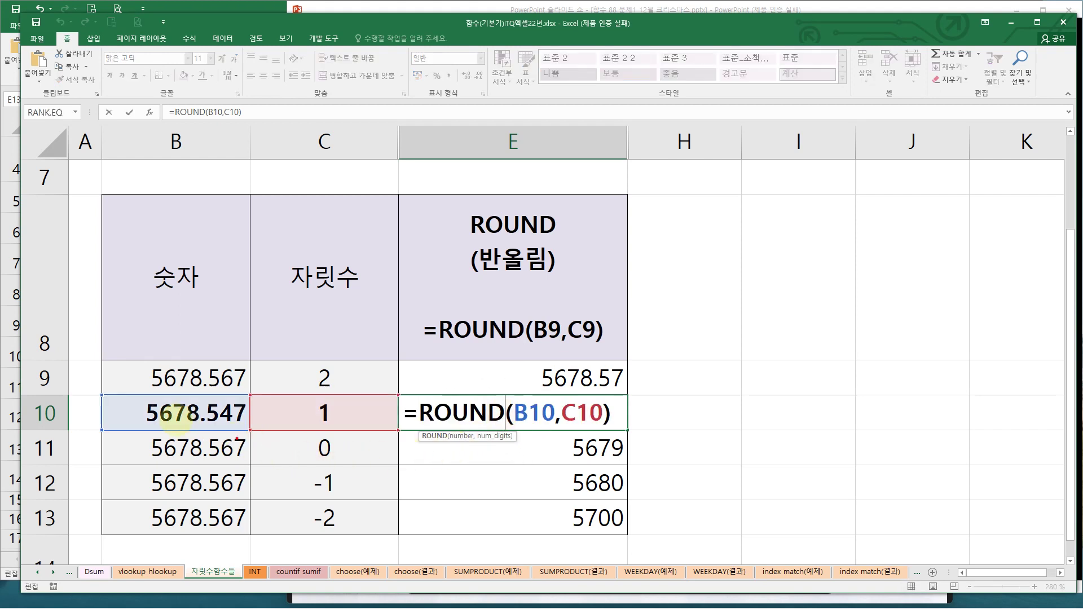
mouse_move(139, 396)
left_mouse_down()
mouse_move(250, 427)
mouse_move(518, 431)
left_mouse_up()
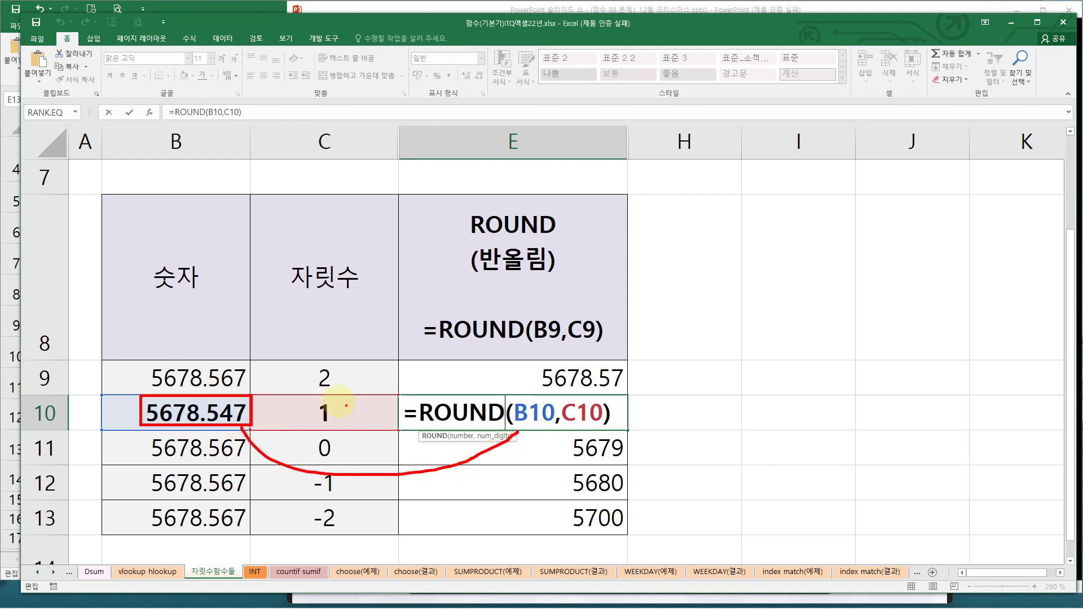
mouse_move(309, 393)
left_mouse_down()
mouse_move(479, 500)
mouse_move(586, 432)
mouse_move(616, 434)
left_mouse_up()
key("Escape")
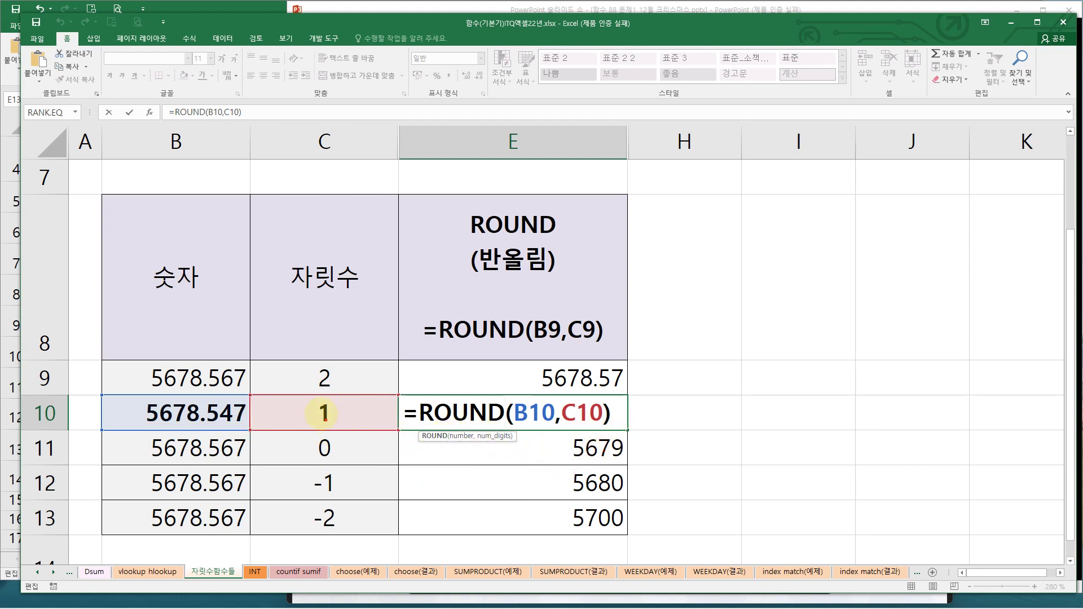
left_click_drag(308, 395, 344, 432)
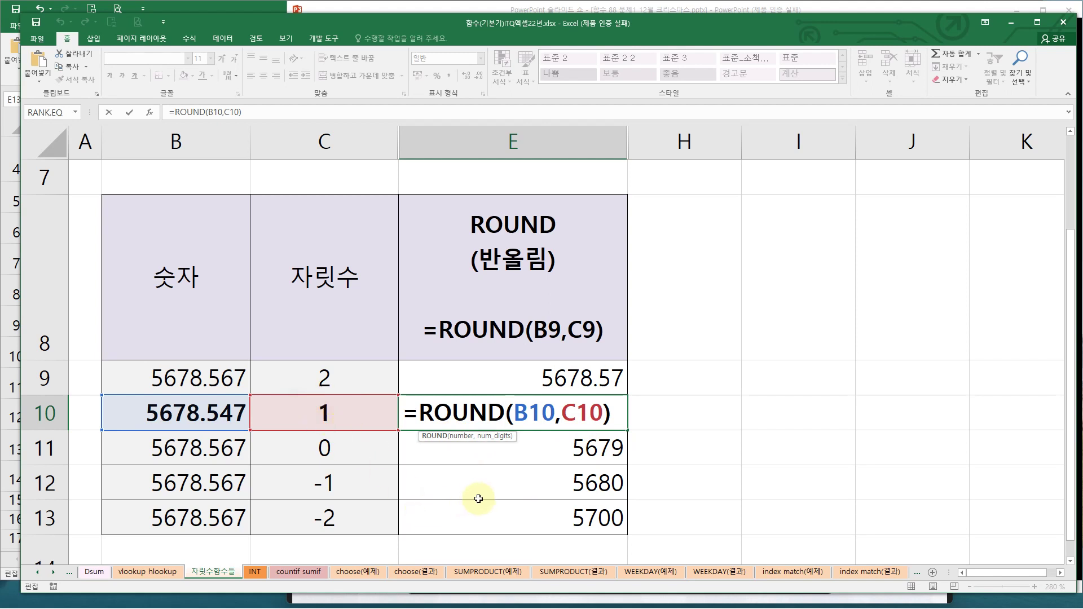
key("ctrl+Return")
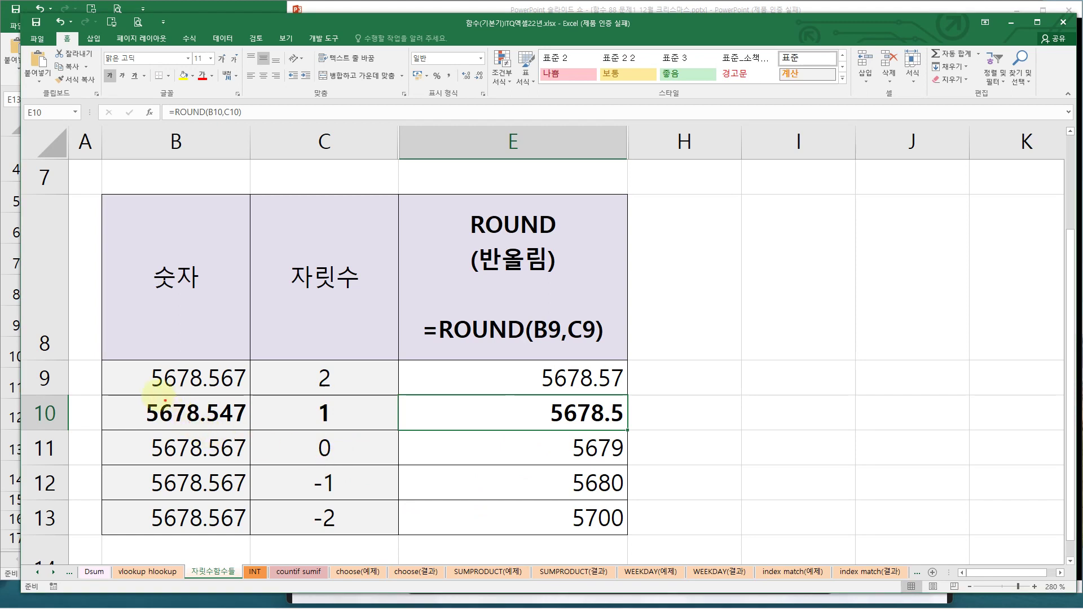
mouse_move(140, 392)
left_mouse_down()
mouse_move(233, 433)
mouse_move(220, 432)
left_mouse_up()
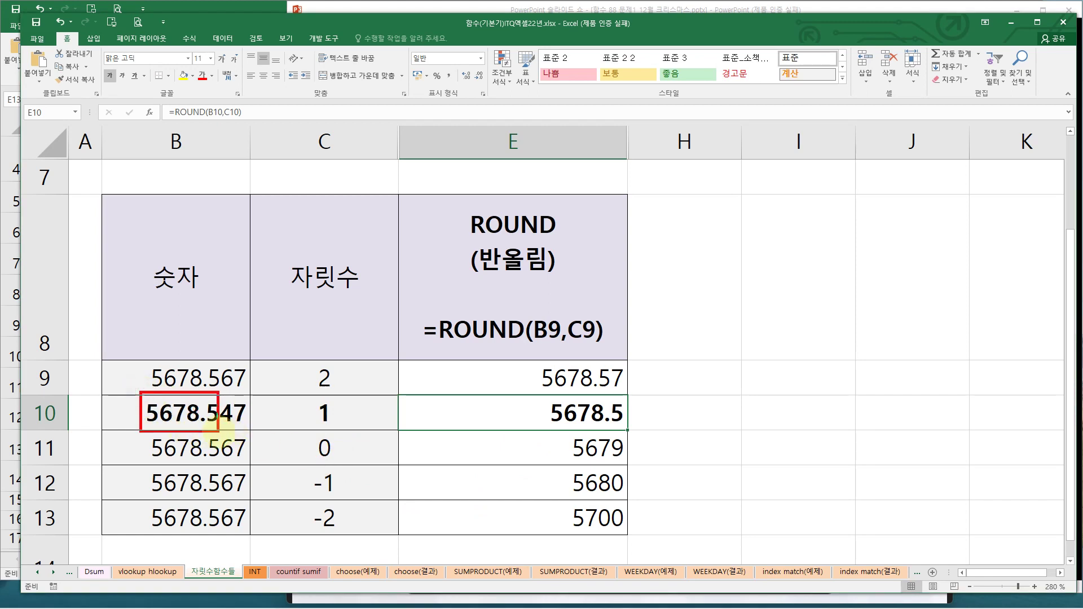
mouse_move(262, 439)
left_mouse_down()
mouse_move(230, 424)
mouse_move(238, 431)
left_mouse_up()
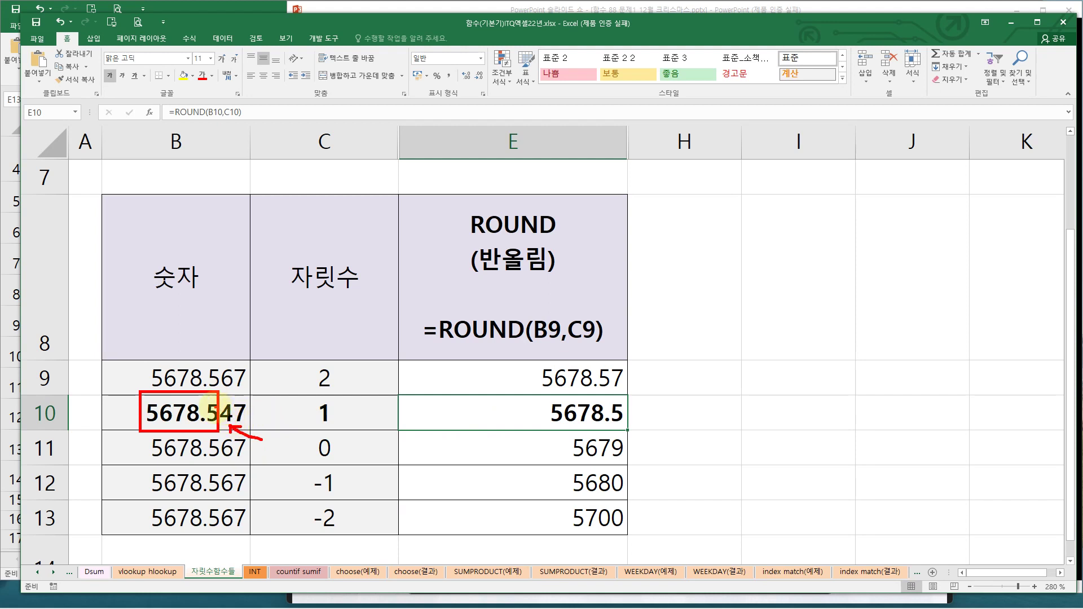
mouse_move(228, 407)
left_mouse_down()
mouse_move(206, 383)
mouse_move(245, 386)
left_mouse_up()
mouse_move(536, 390)
left_mouse_down()
mouse_move(565, 415)
mouse_move(626, 430)
left_mouse_up()
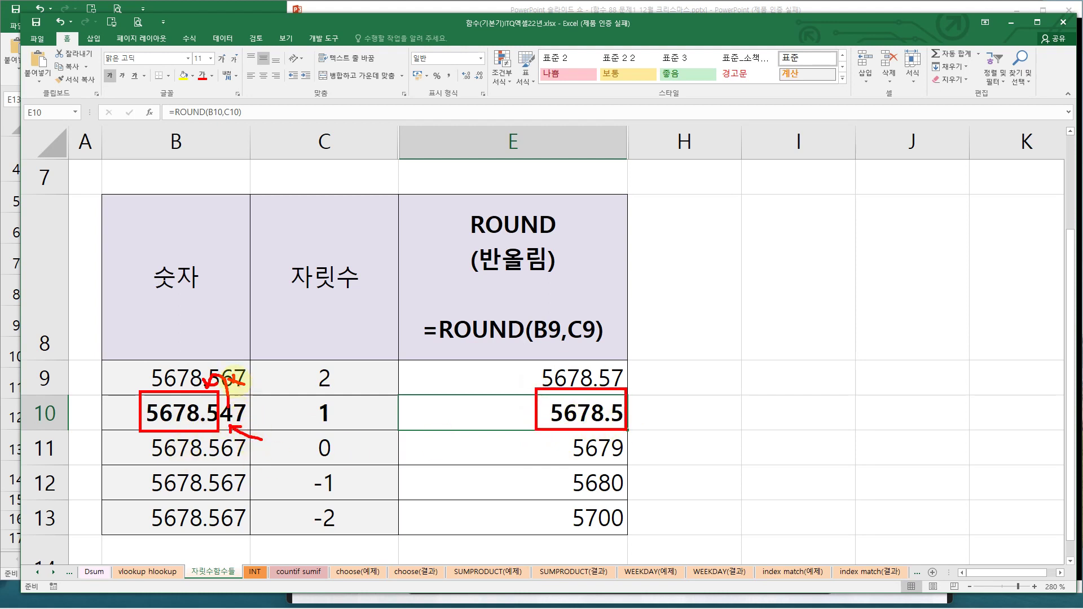
key("Escape")
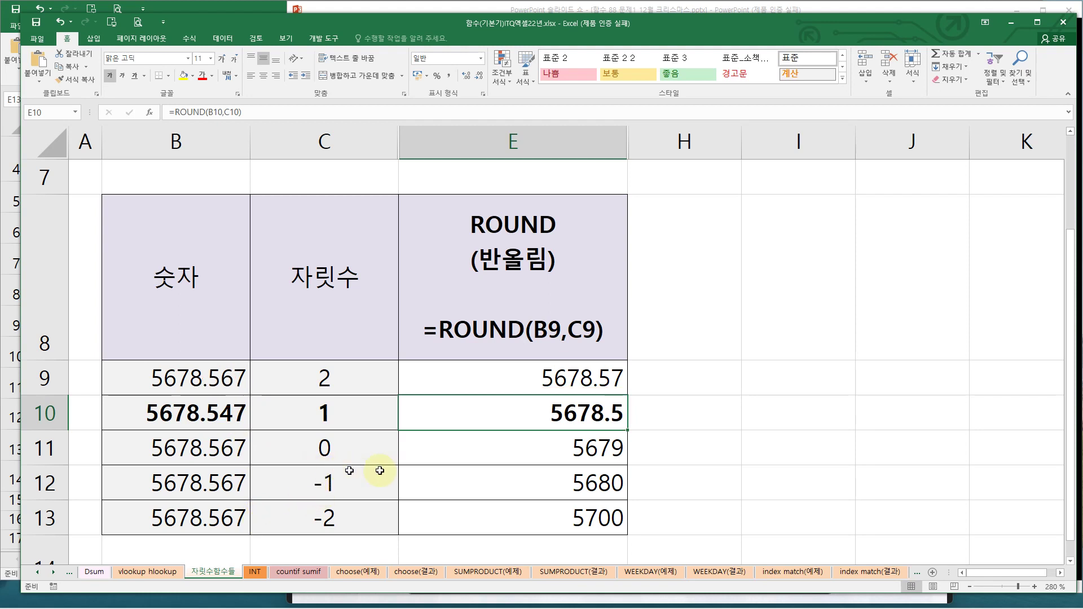
Examine the ROUND formula in E11, checking how the digit count 0 in C11 rounds the number in B11 to an integer.
double_click(487, 450)
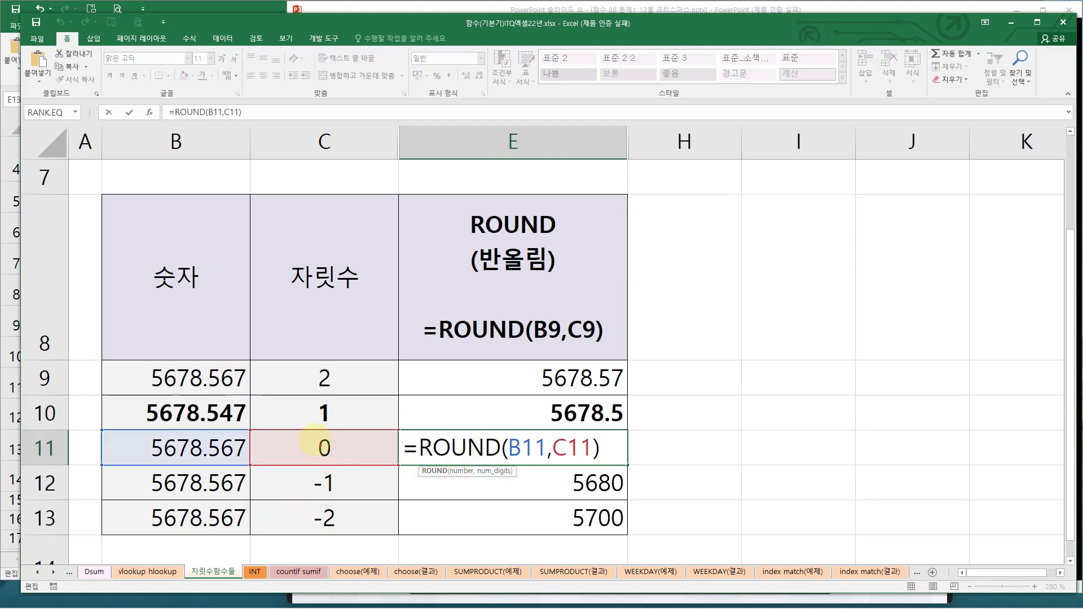
left_click_drag(306, 431, 344, 467)
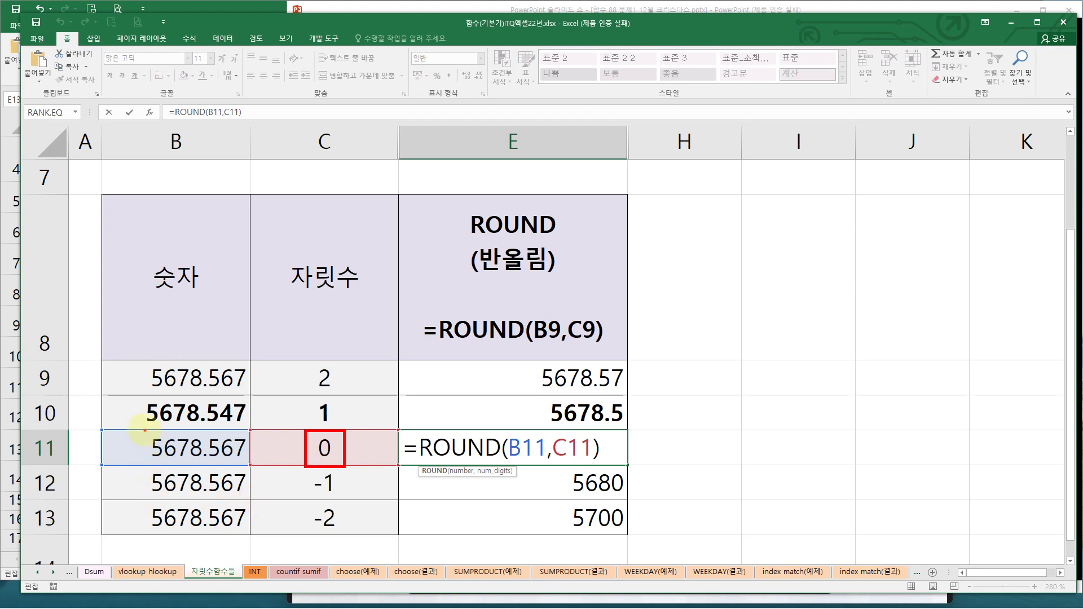
left_click_drag(145, 431, 203, 466)
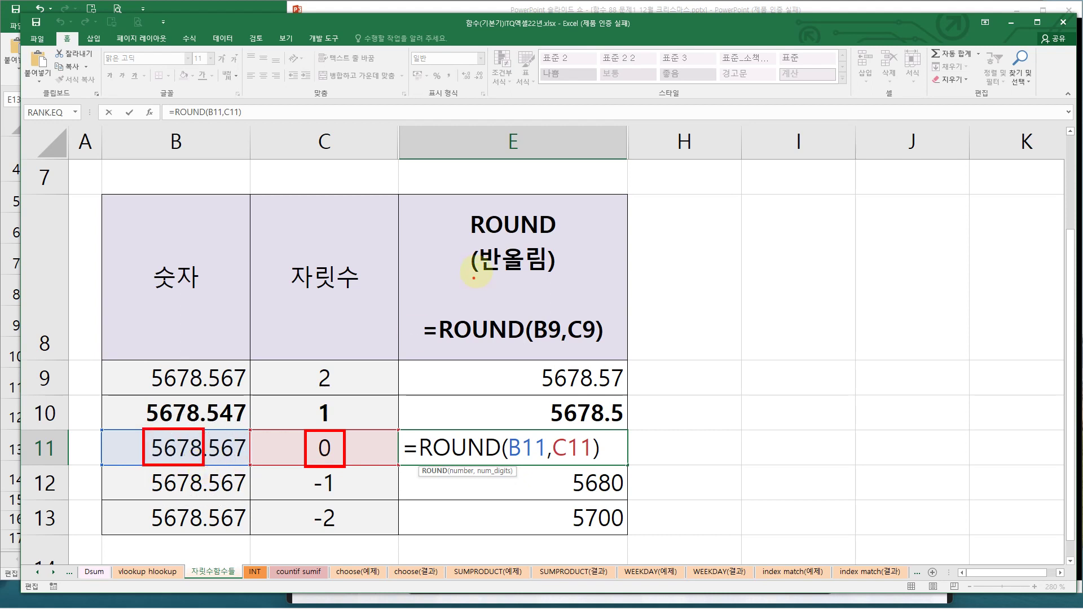
left_click_drag(473, 249, 562, 273)
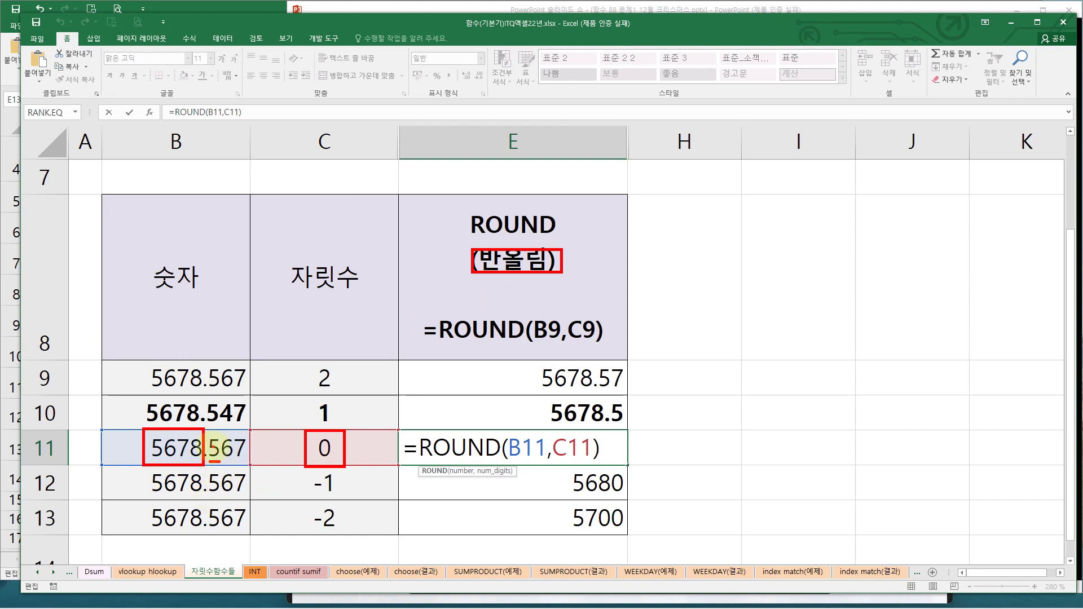
mouse_move(211, 438)
left_mouse_down()
mouse_move(211, 414)
mouse_move(201, 422)
left_mouse_up()
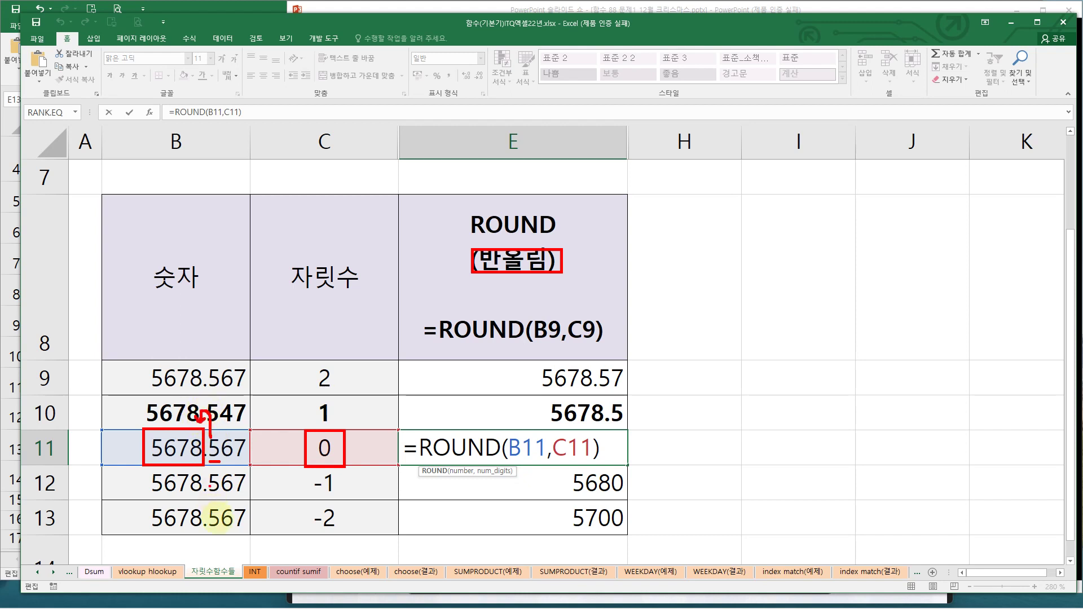
key("Escape")
key("ctrl+Return")
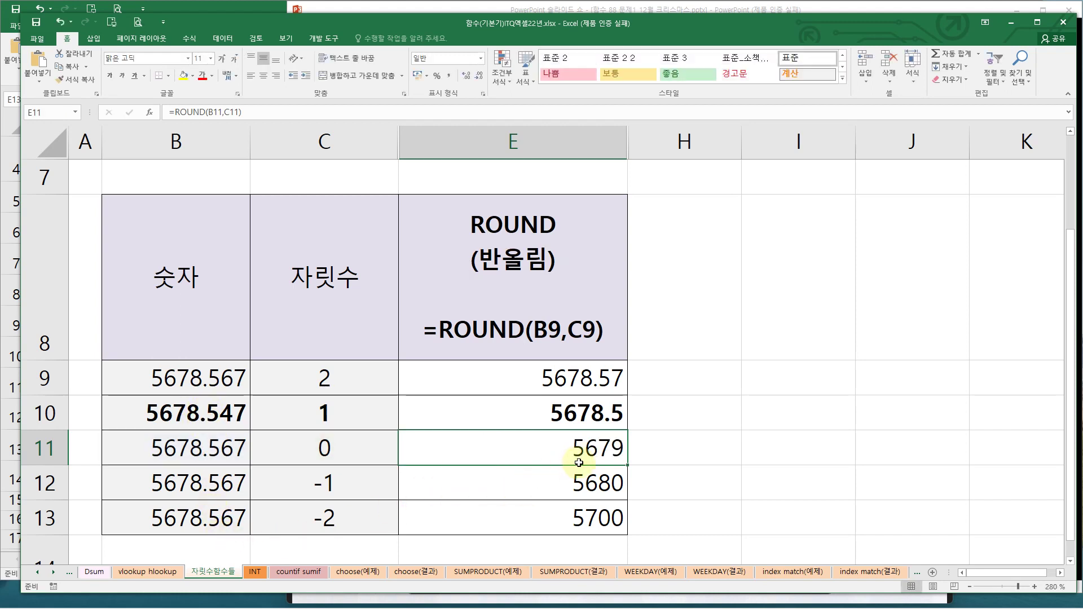
mouse_move(566, 432)
left_mouse_down()
mouse_move(595, 458)
mouse_move(625, 463)
left_mouse_up()
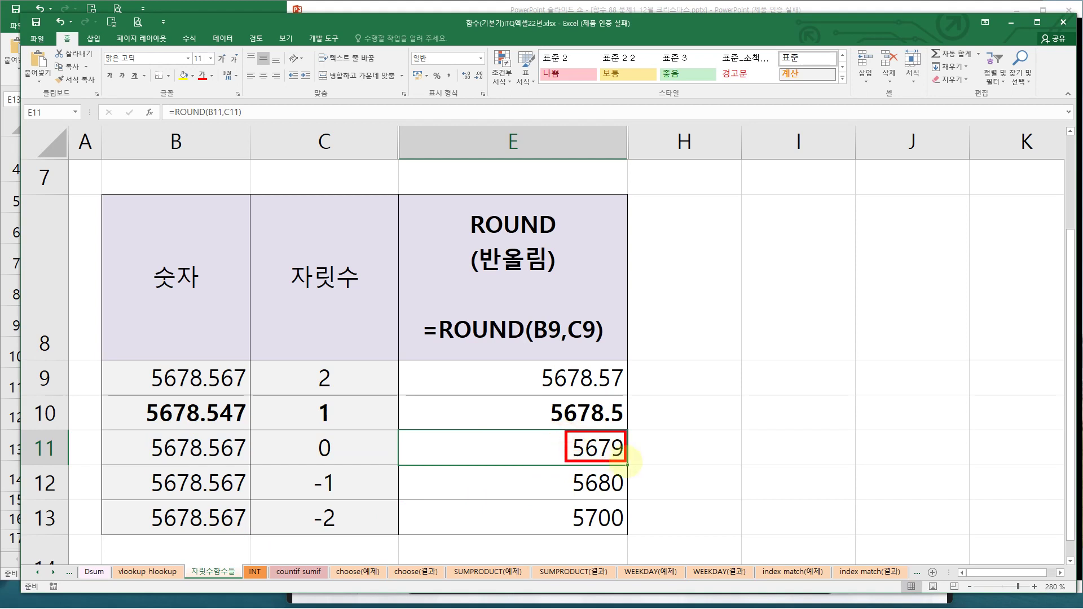
key("Escape")
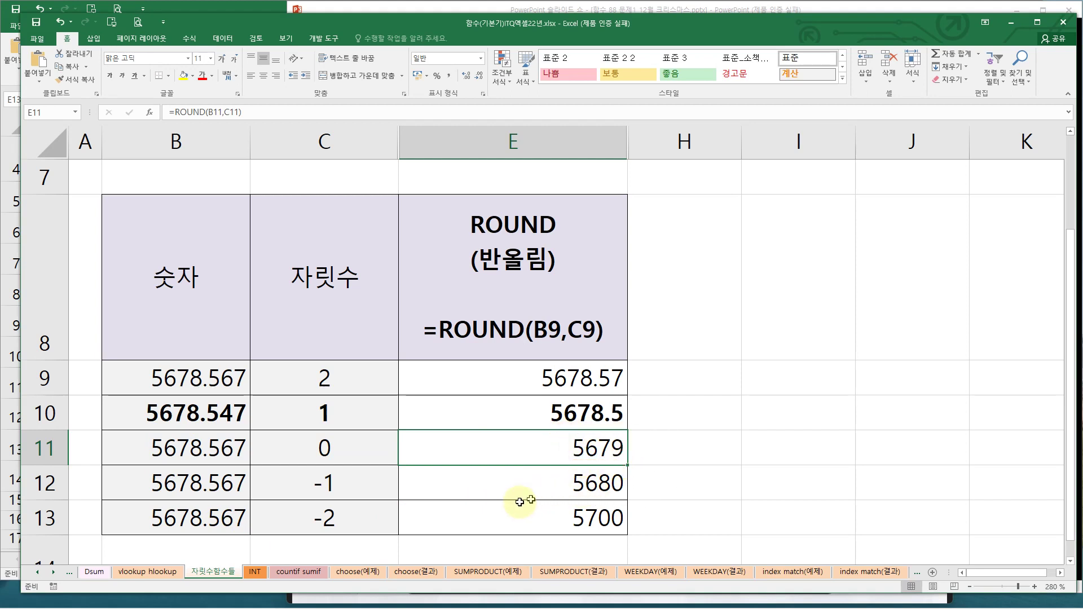
Examine the ROUND formula in E12, checking how the digit count -1 in C12 rounds the ones digit of B12.
left_click(509, 492)
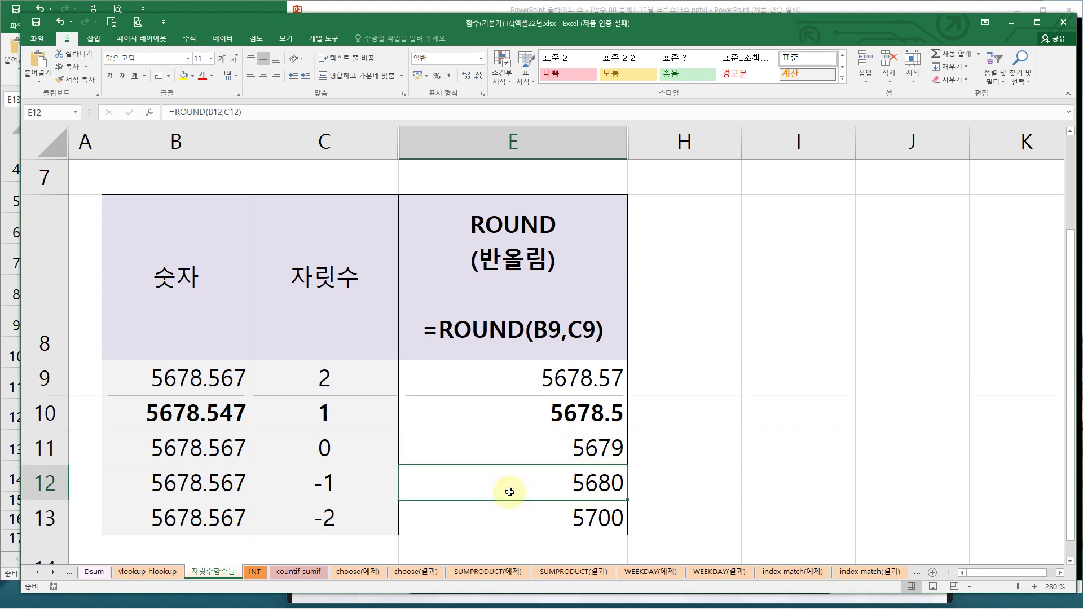
double_click(510, 492)
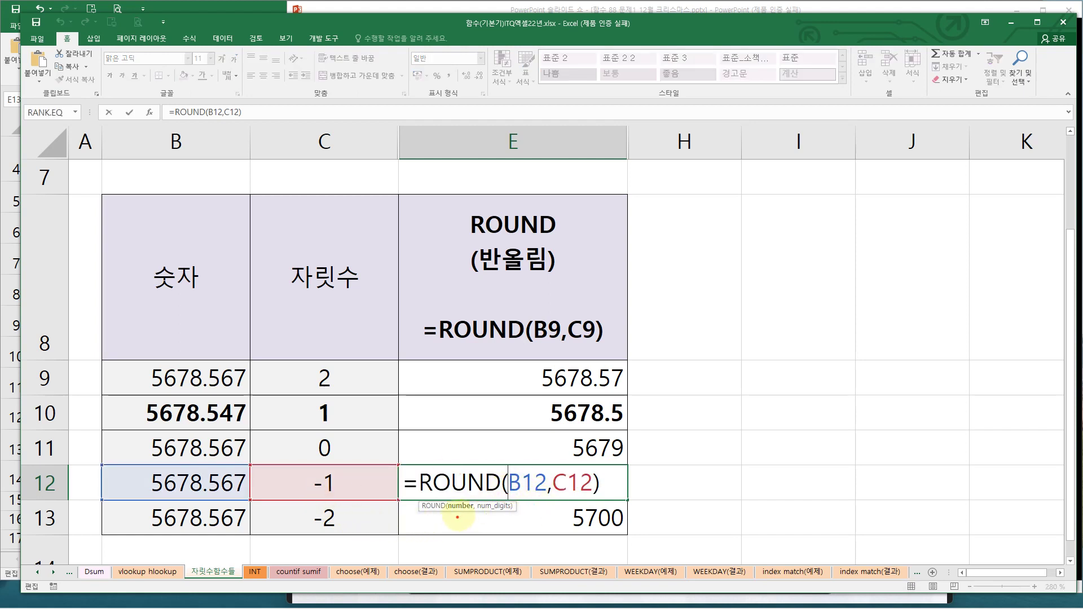
left_click_drag(479, 512, 599, 494)
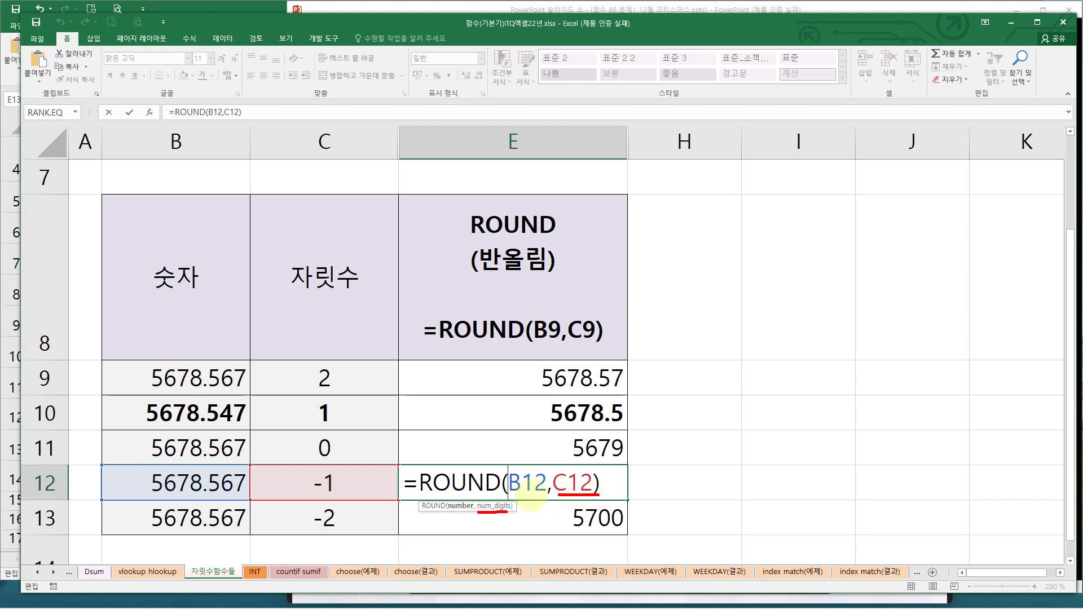
left_click_drag(304, 468, 347, 501)
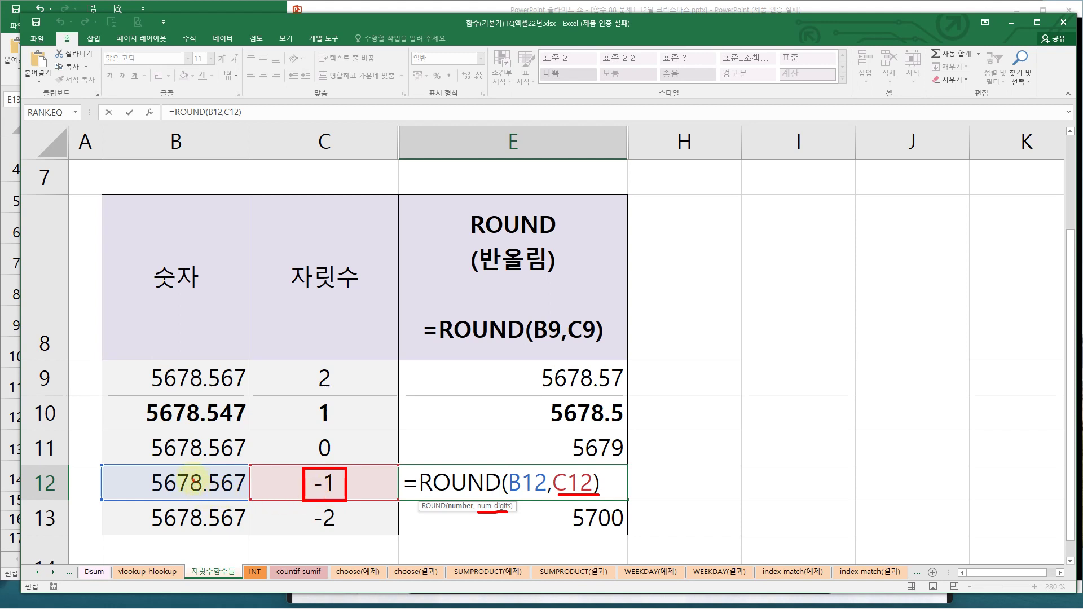
left_click_drag(193, 472, 203, 495)
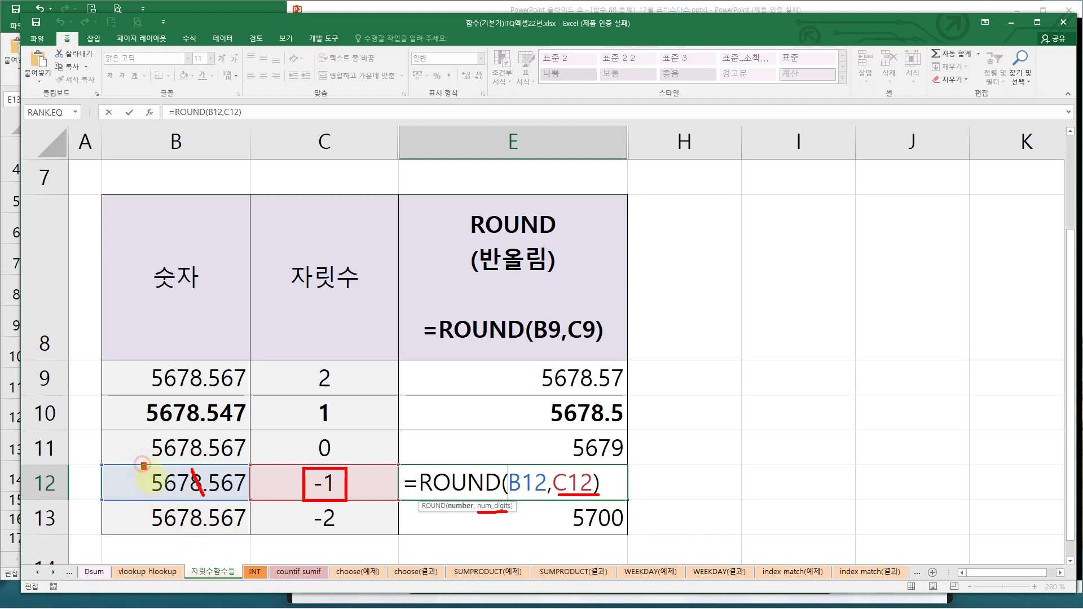
mouse_move(141, 464)
left_mouse_down()
mouse_move(171, 493)
mouse_move(204, 499)
left_mouse_up()
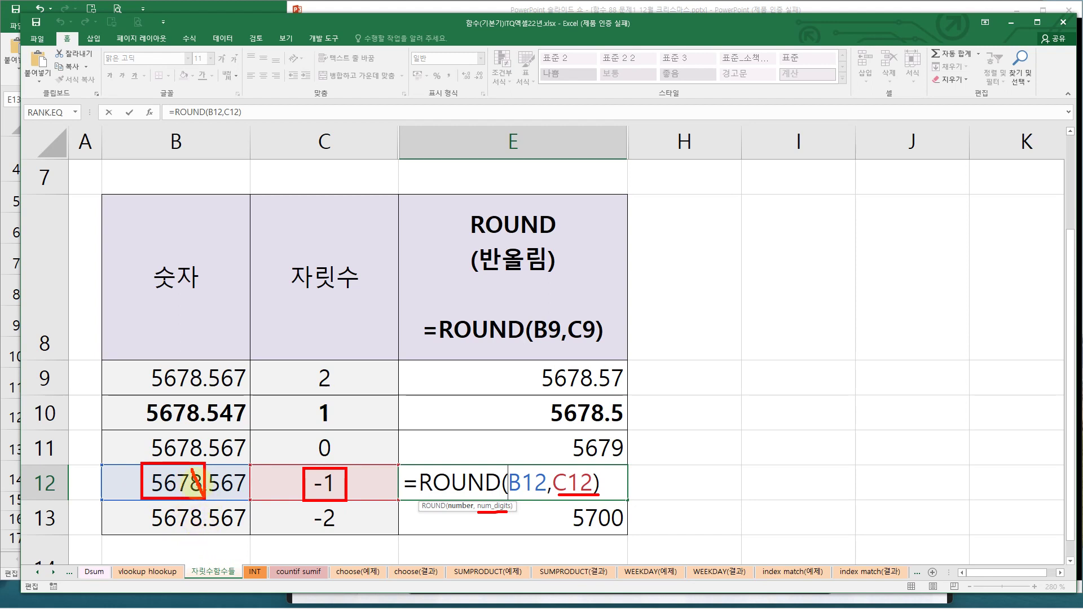
mouse_move(199, 483)
left_mouse_down()
mouse_move(194, 447)
mouse_move(188, 460)
mouse_move(177, 451)
left_mouse_up()
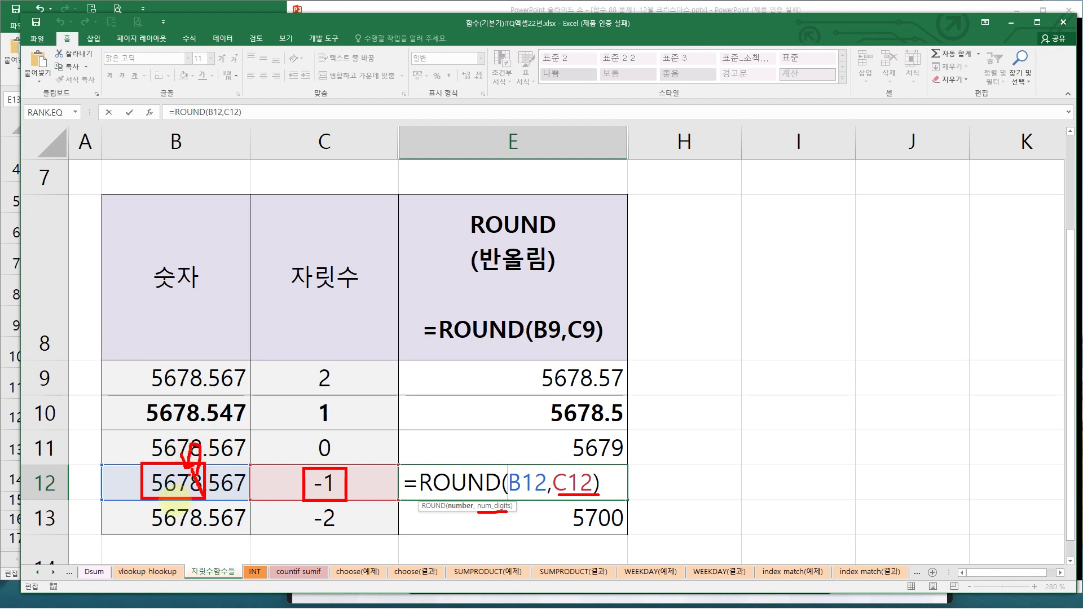
key("Escape")
key("Escape")
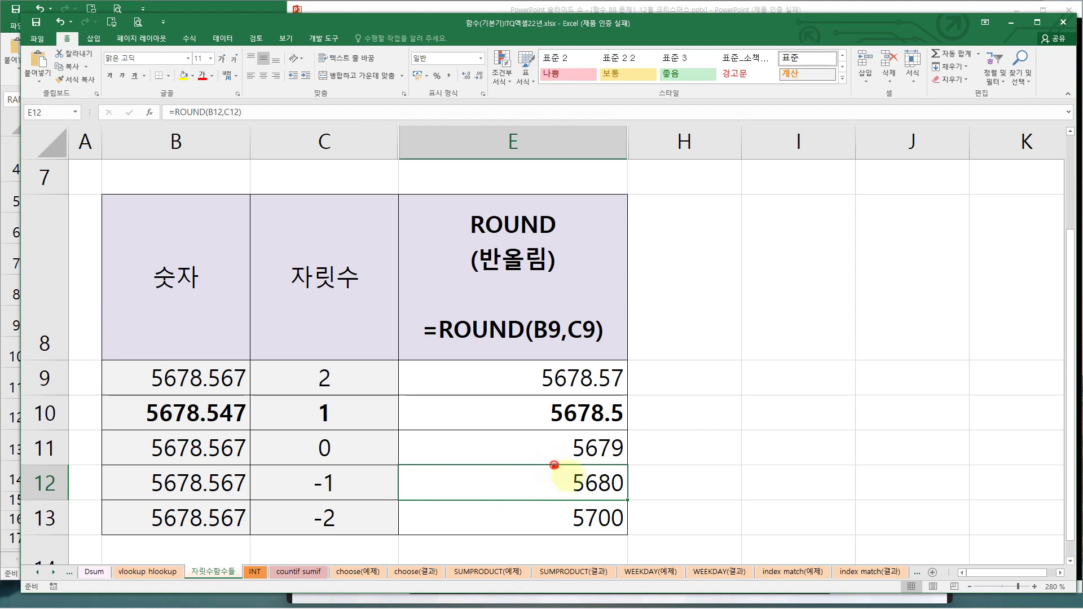
left_click_drag(554, 464, 629, 500)
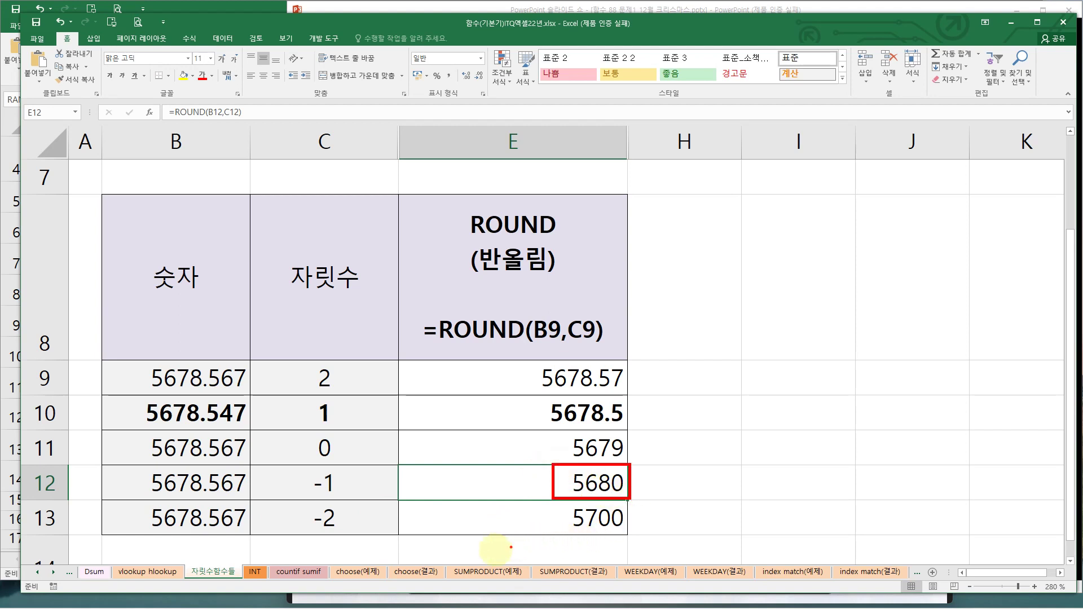
key("Escape")
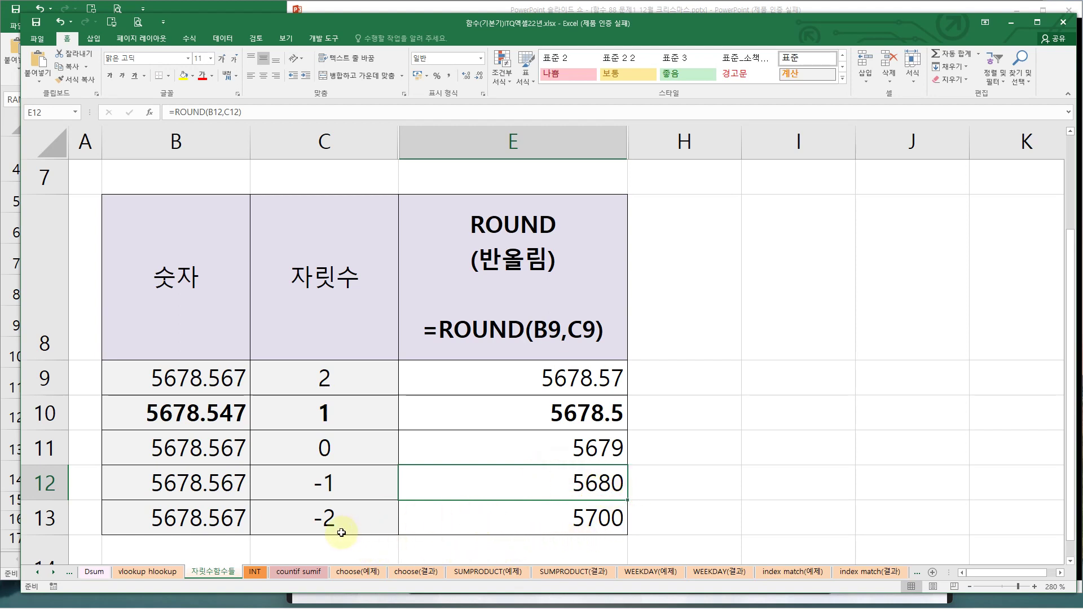
Examine the ROUND formula in E13, checking how the digit count -2 in C13 rounds the number in B13 at the tens digit.
left_click_drag(304, 504, 345, 532)
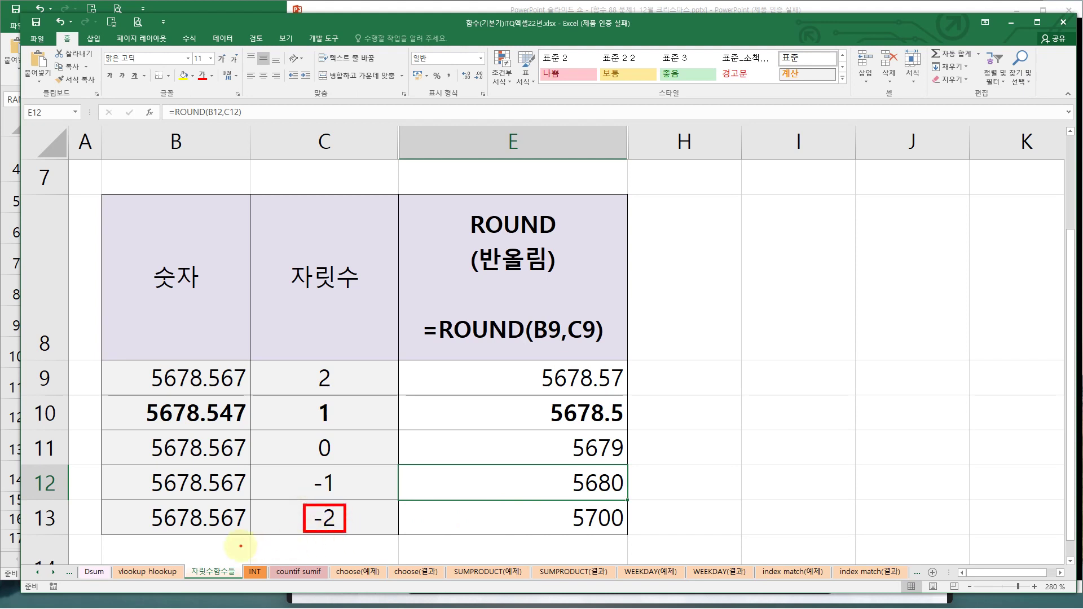
mouse_move(193, 511)
left_mouse_down()
mouse_move(206, 527)
mouse_move(191, 527)
left_mouse_up()
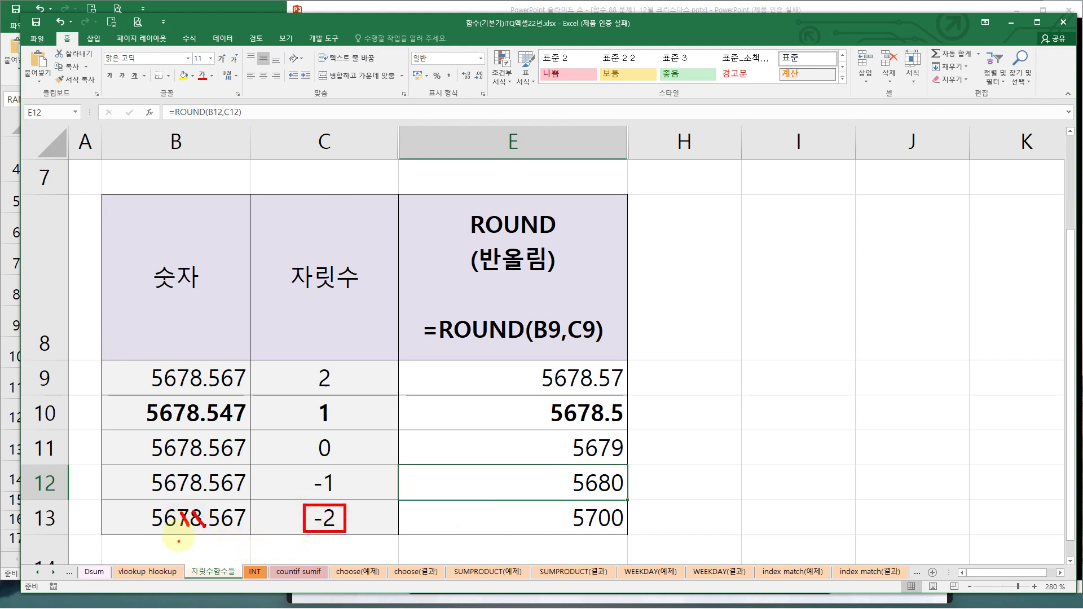
left_click_drag(178, 502, 192, 534)
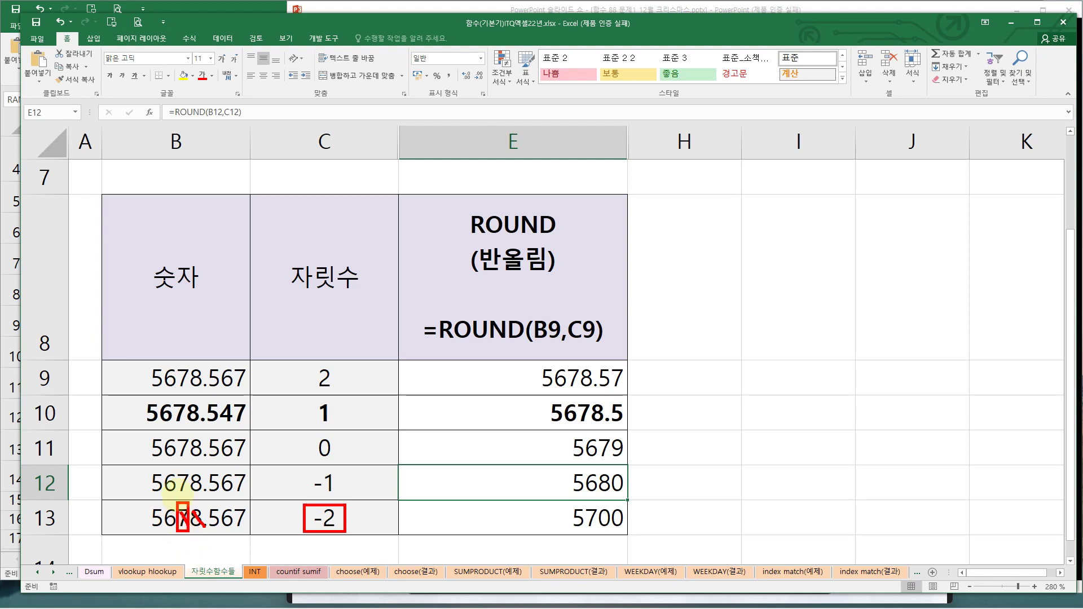
mouse_move(184, 502)
left_mouse_down()
mouse_move(180, 483)
mouse_move(174, 503)
left_mouse_up()
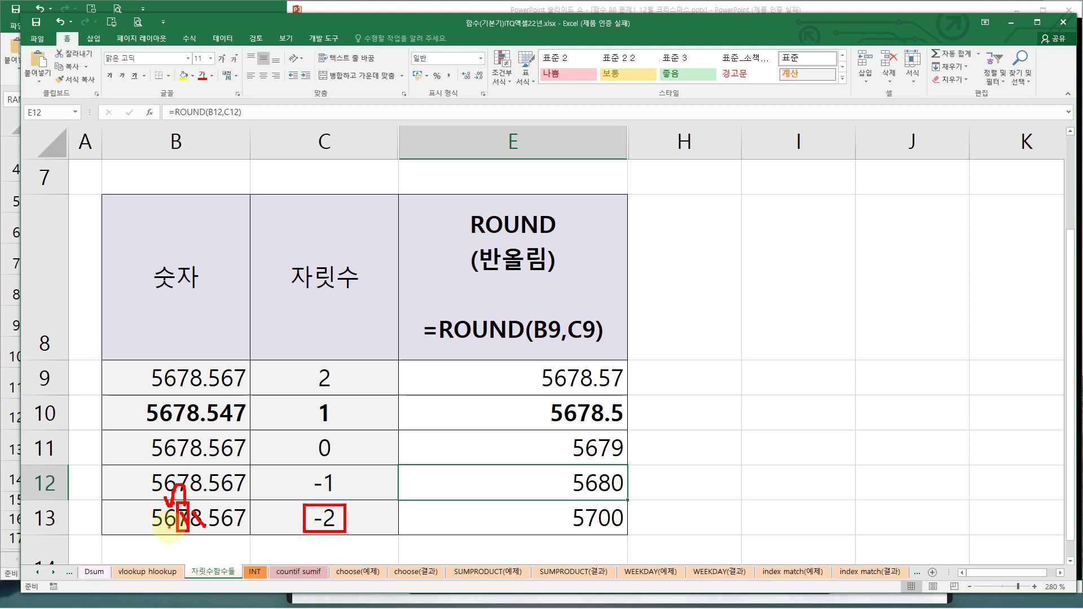
left_click_drag(553, 502, 630, 532)
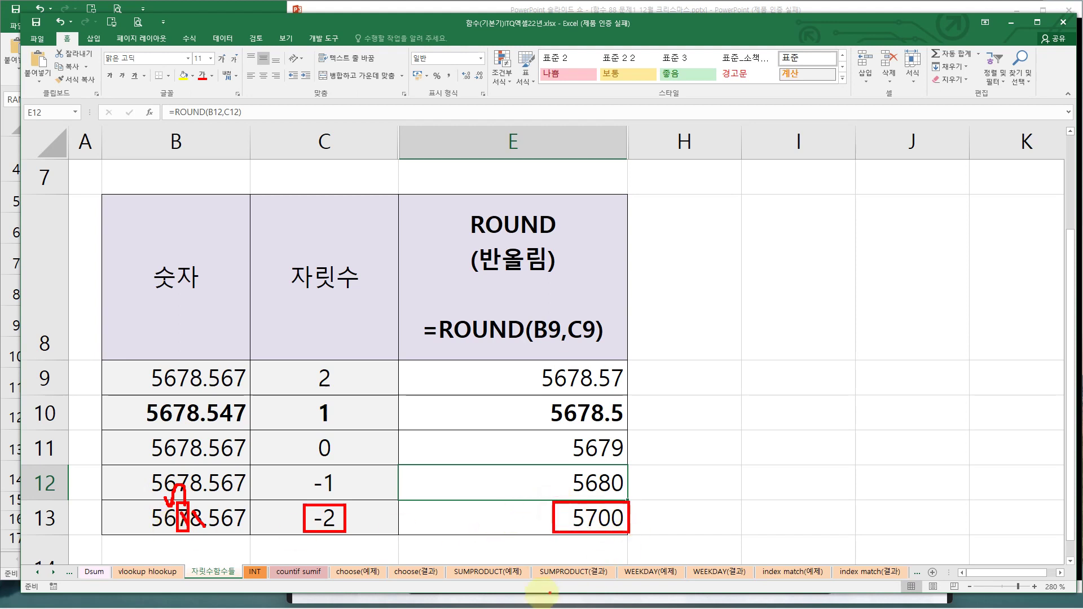
key("Escape")
double_click(584, 522)
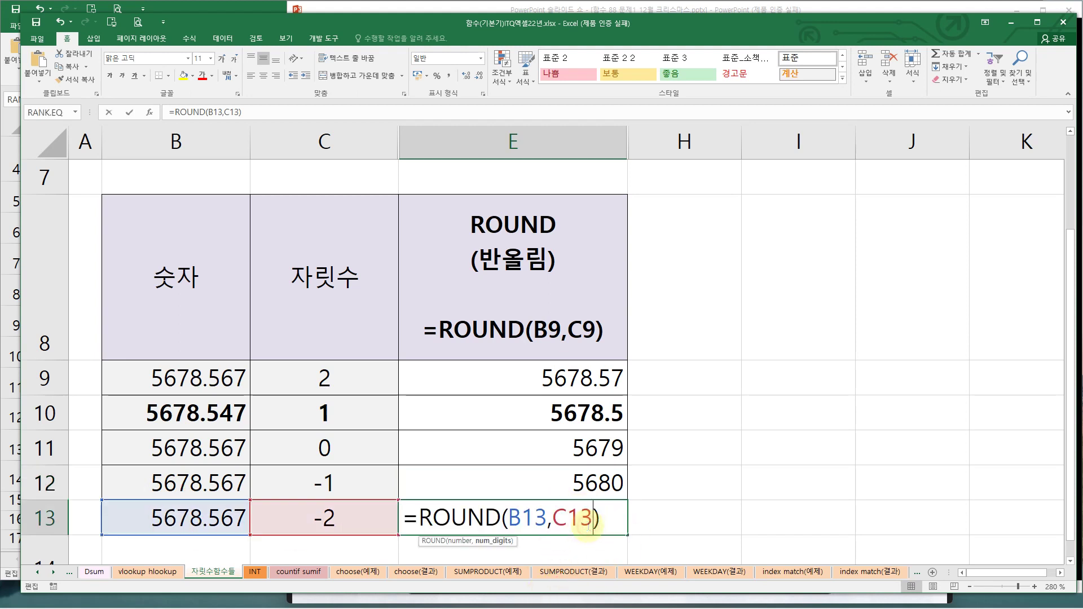
key("Escape")
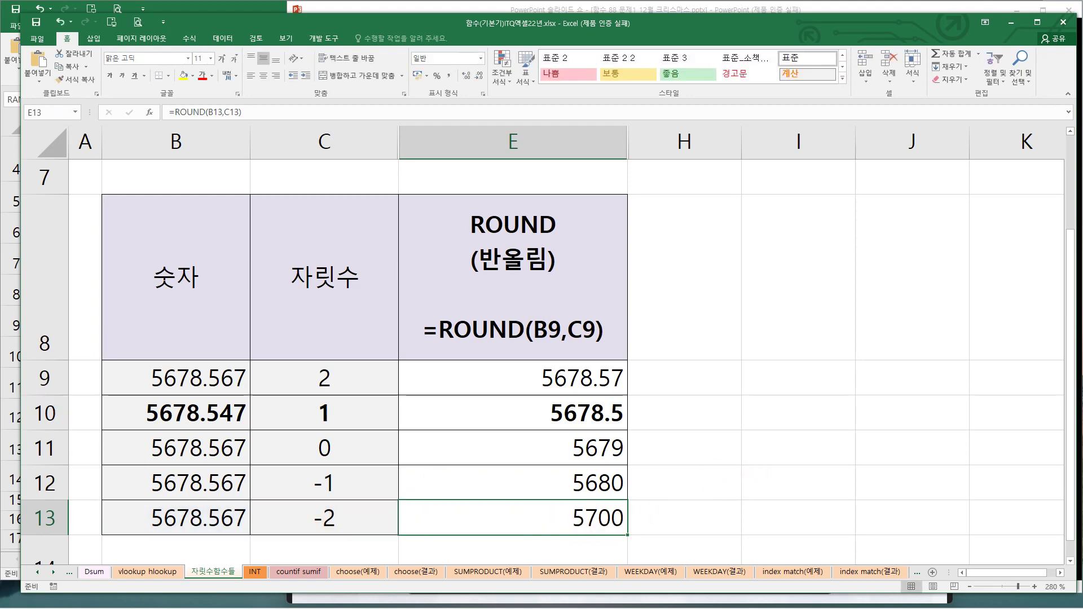
Switch to the PowerPoint slide on ROUND and examine the nested DAVERAGE argument in the E13 example formula.
key("super+Down")
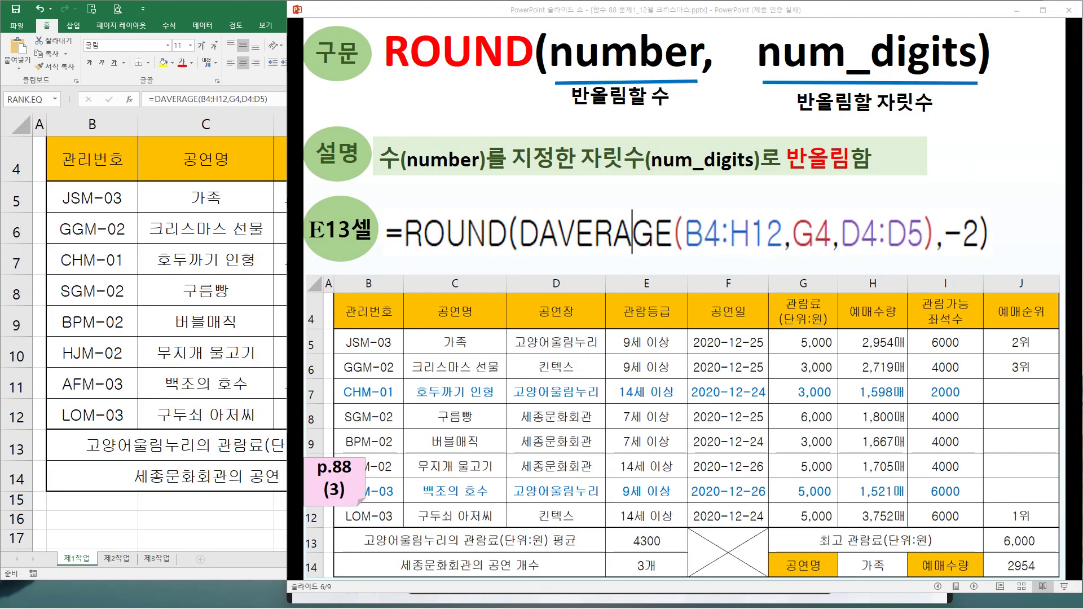
left_click(601, 257)
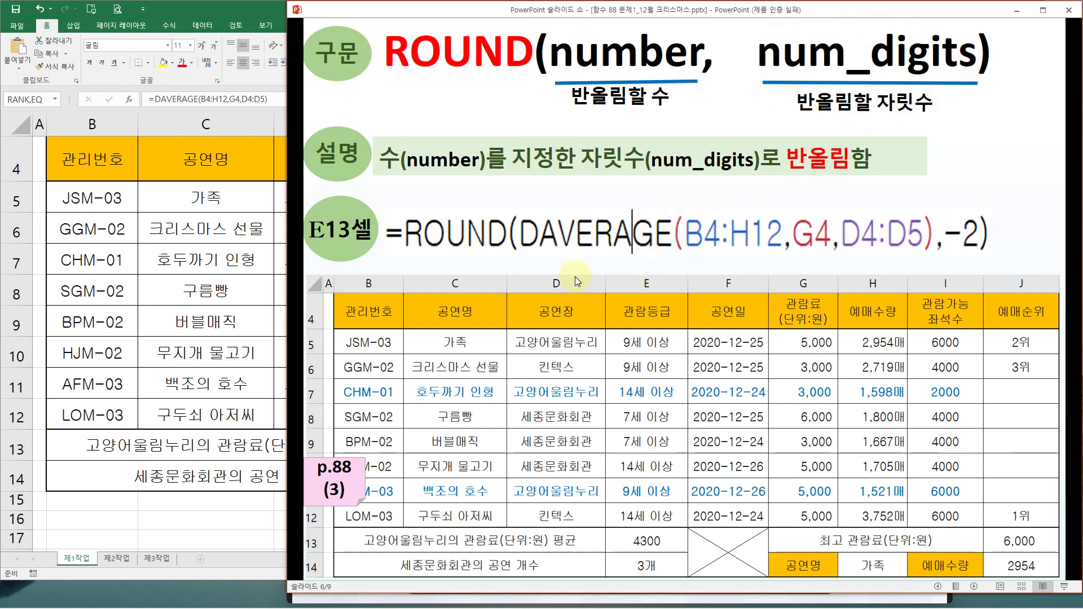
mouse_move(520, 204)
left_mouse_down()
mouse_move(547, 248)
mouse_move(931, 264)
mouse_move(977, 254)
left_mouse_up()
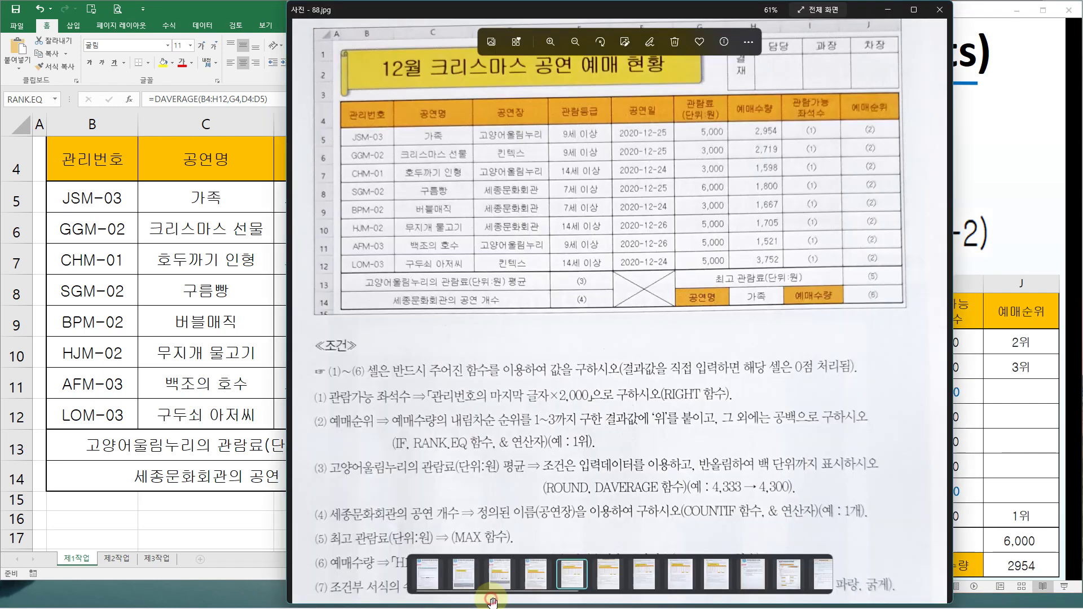
Read condition (3) in the problem image 88.jpg, checking the hundreds-unit rounding requirement against its example and the slide's digit count.
left_click(486, 603)
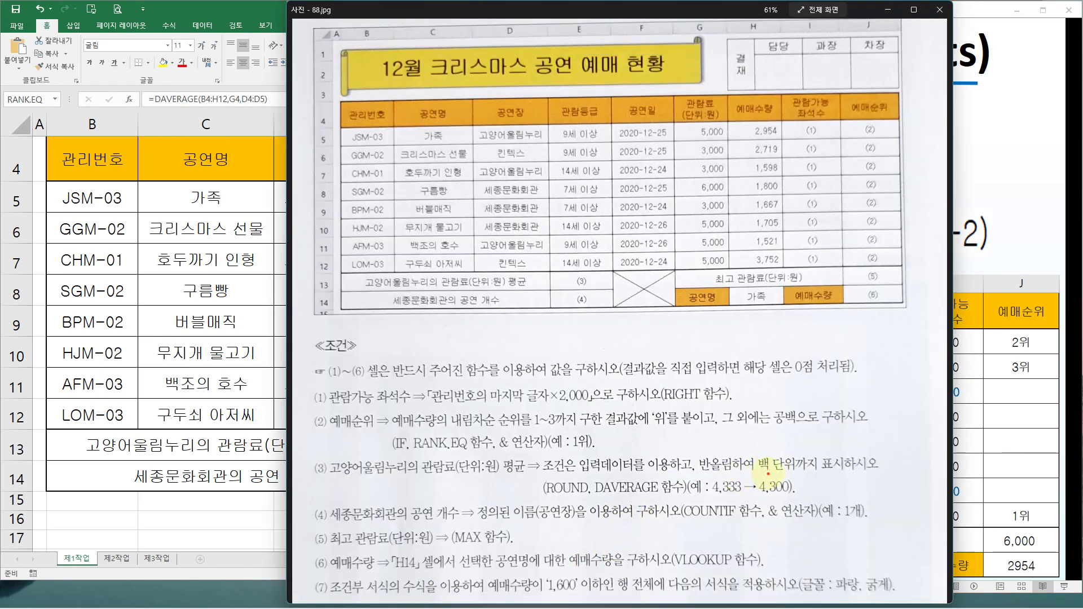
left_click_drag(797, 470, 764, 477)
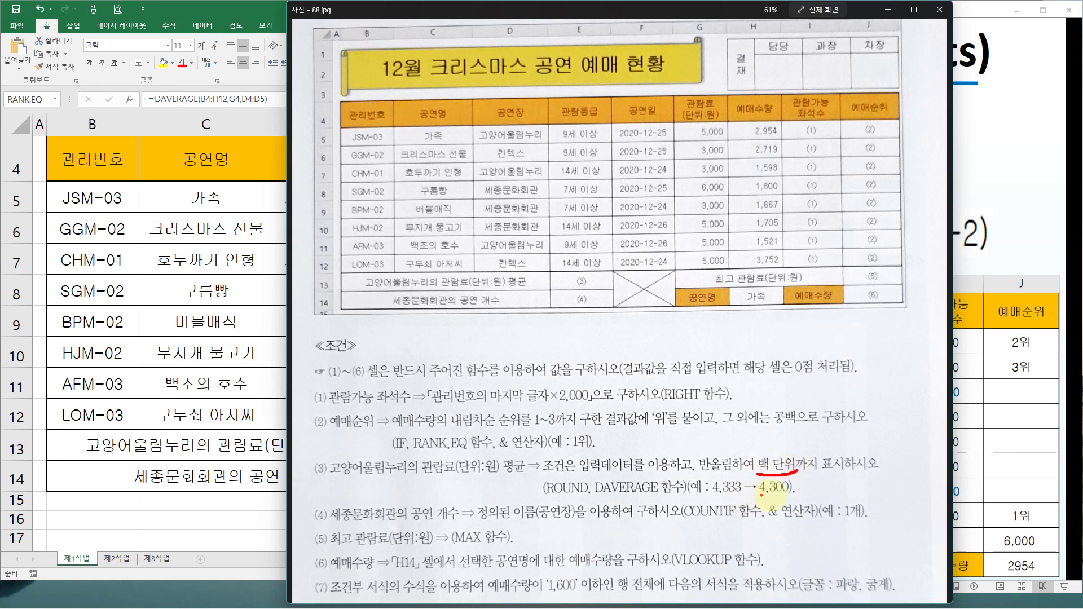
left_click_drag(773, 496, 761, 496)
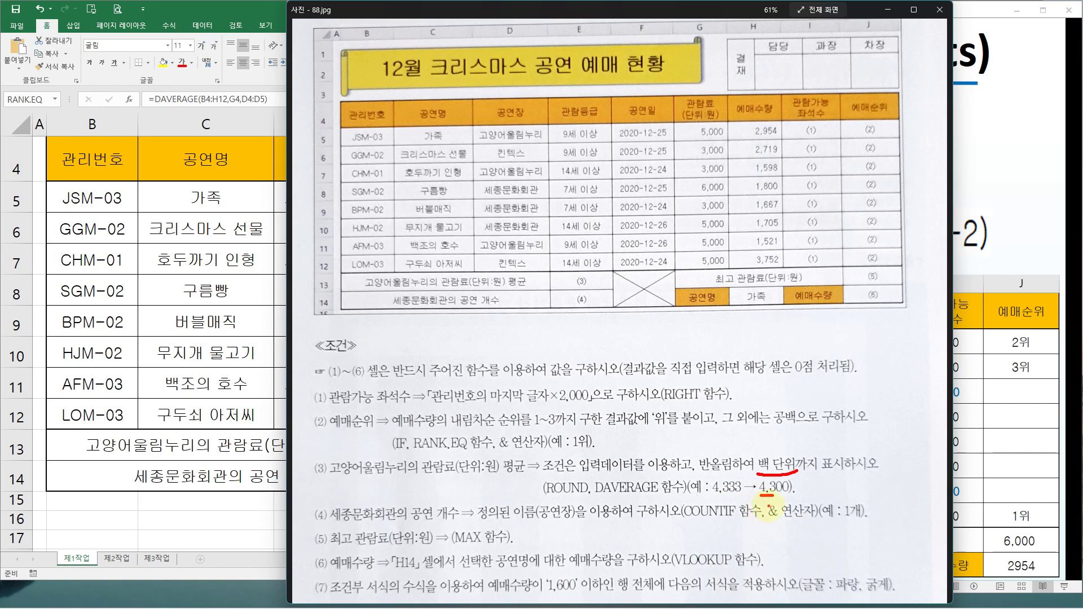
mouse_move(786, 483)
left_mouse_down()
mouse_move(792, 490)
mouse_move(732, 491)
left_mouse_up()
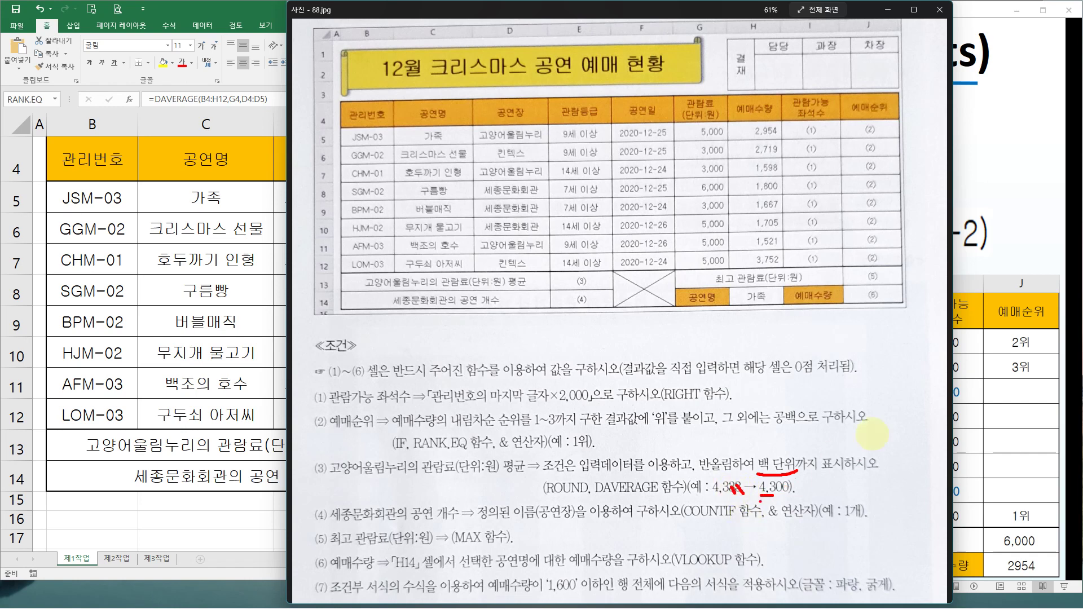
mouse_move(985, 229)
left_mouse_down()
mouse_move(970, 261)
mouse_move(975, 202)
mouse_move(981, 264)
left_mouse_up()
key("Escape")
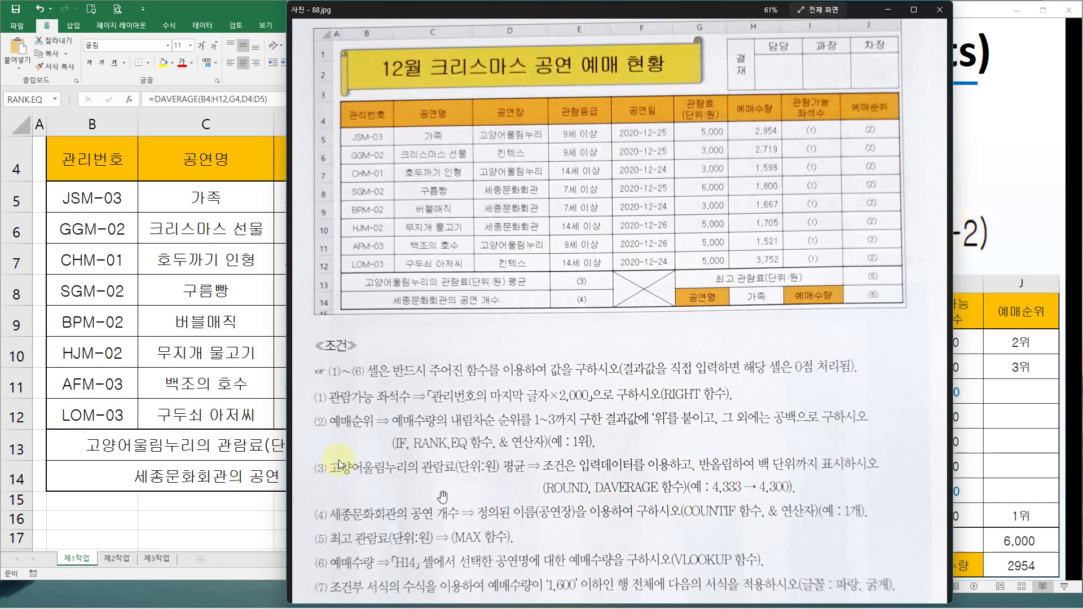
Return to the Excel worksheet 제1작업 and insert the ROUND function in front of DAVERAGE in cell E13's formula.
left_click(250, 408)
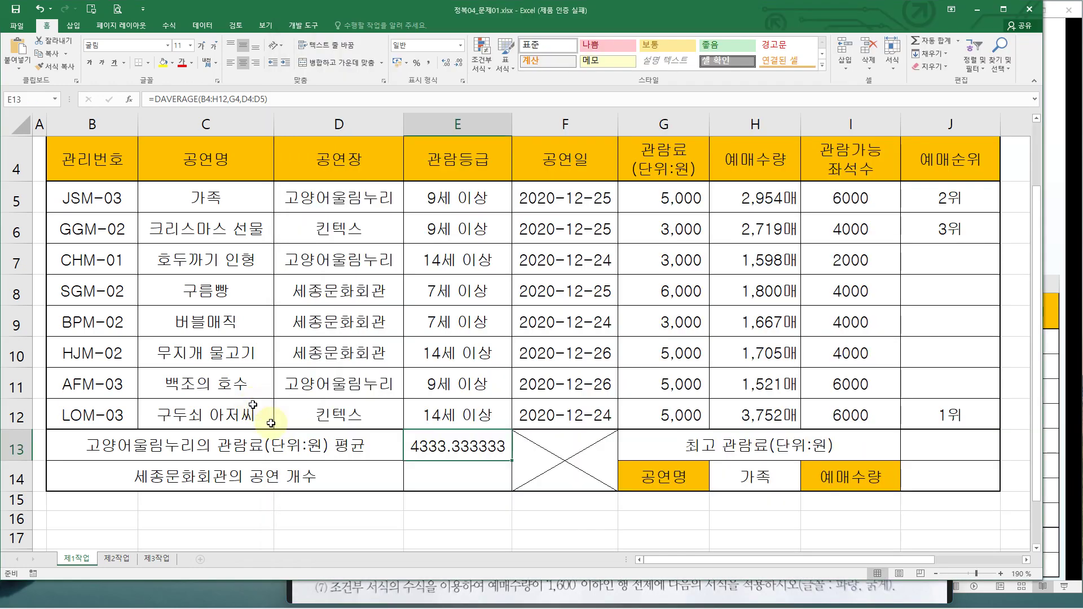
double_click(414, 445)
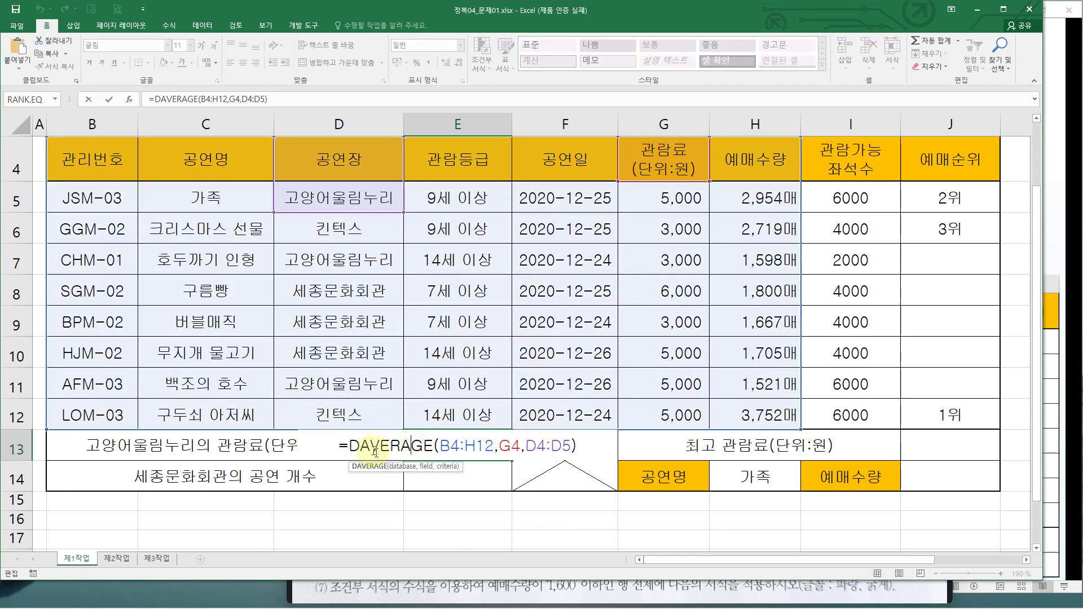
left_click(347, 445)
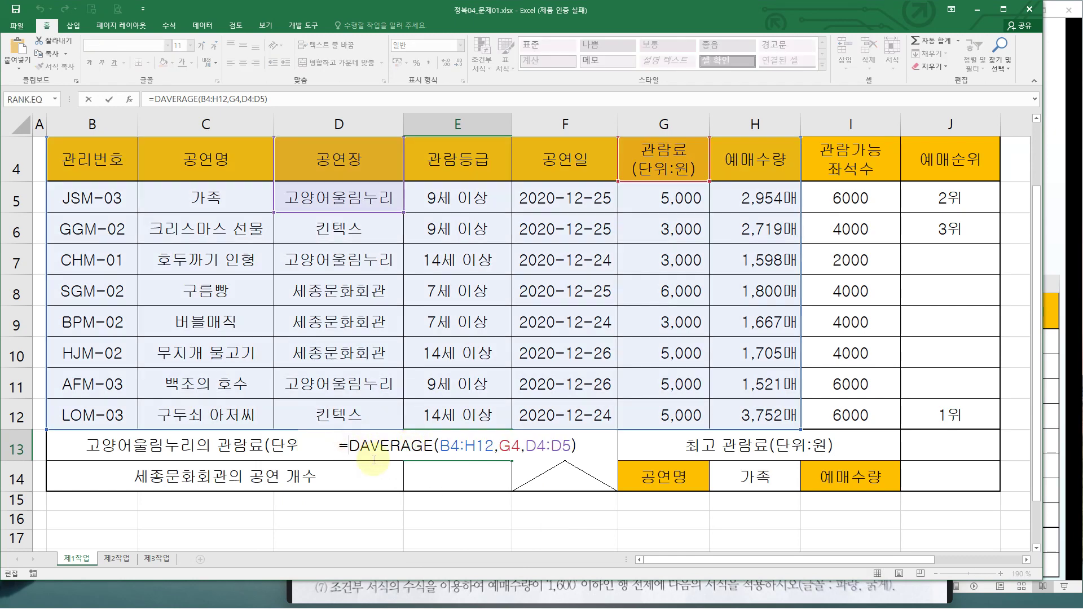
type("ro")
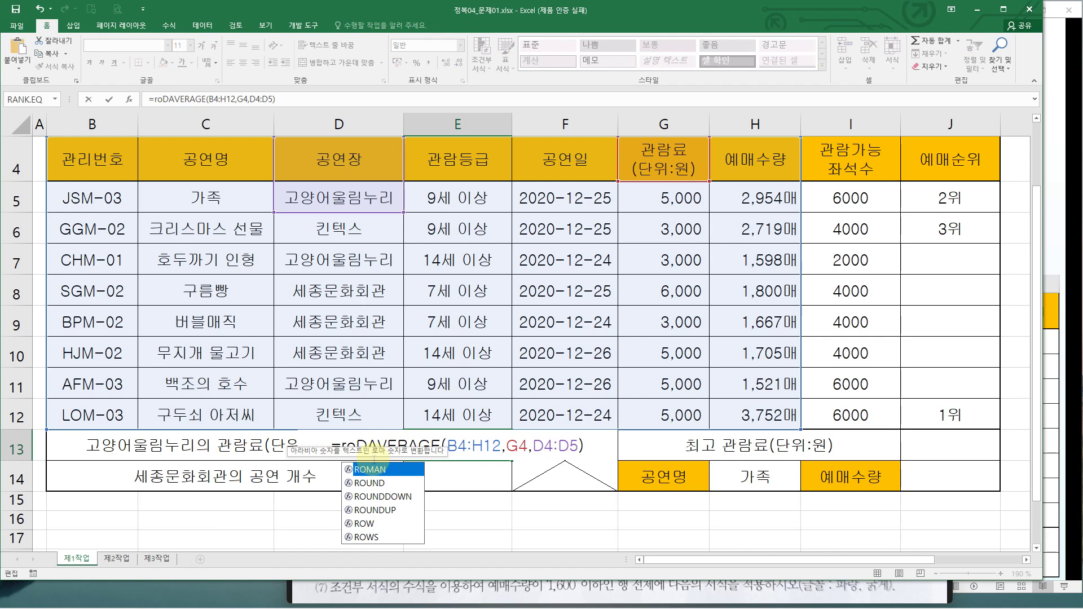
double_click(373, 482)
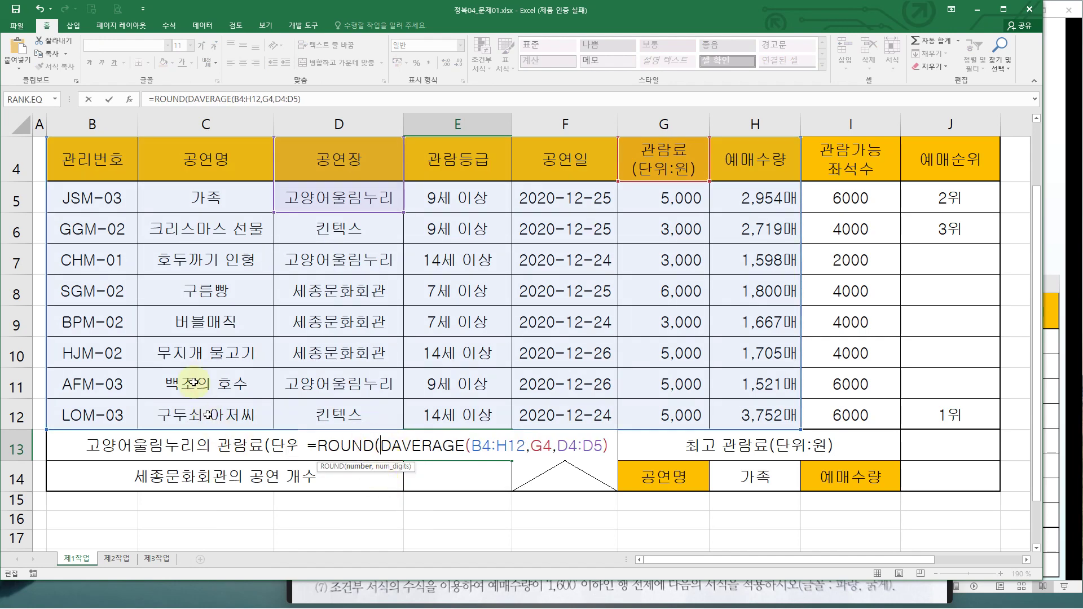
Set ROUND's Num_digits argument to -2 with the DAVERAGE expression as Number, and enter the completed formula in E13.
left_click(129, 102)
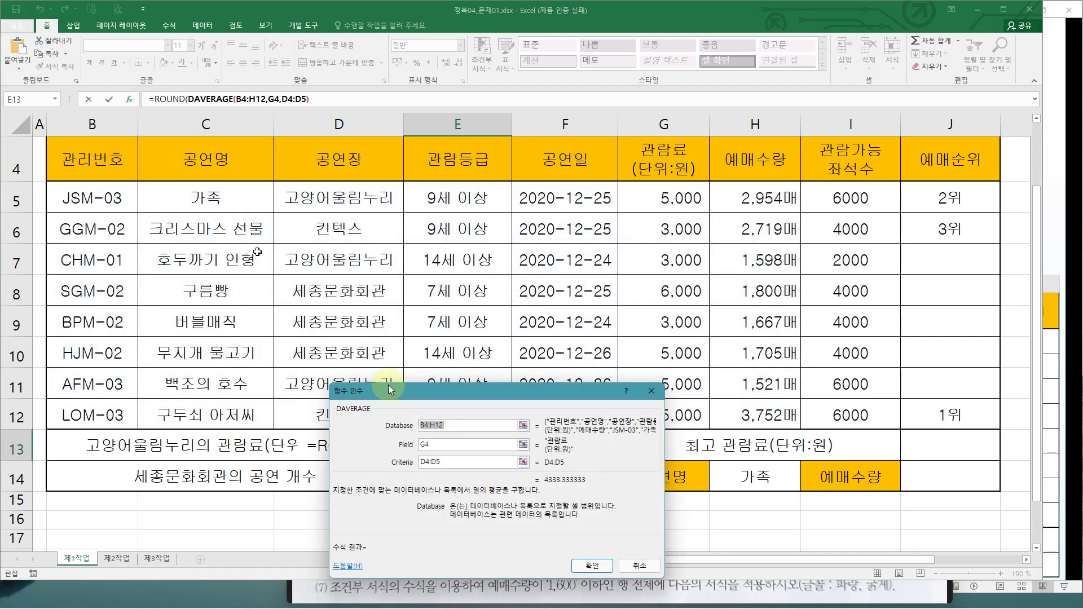
left_click_drag(406, 391, 380, 225)
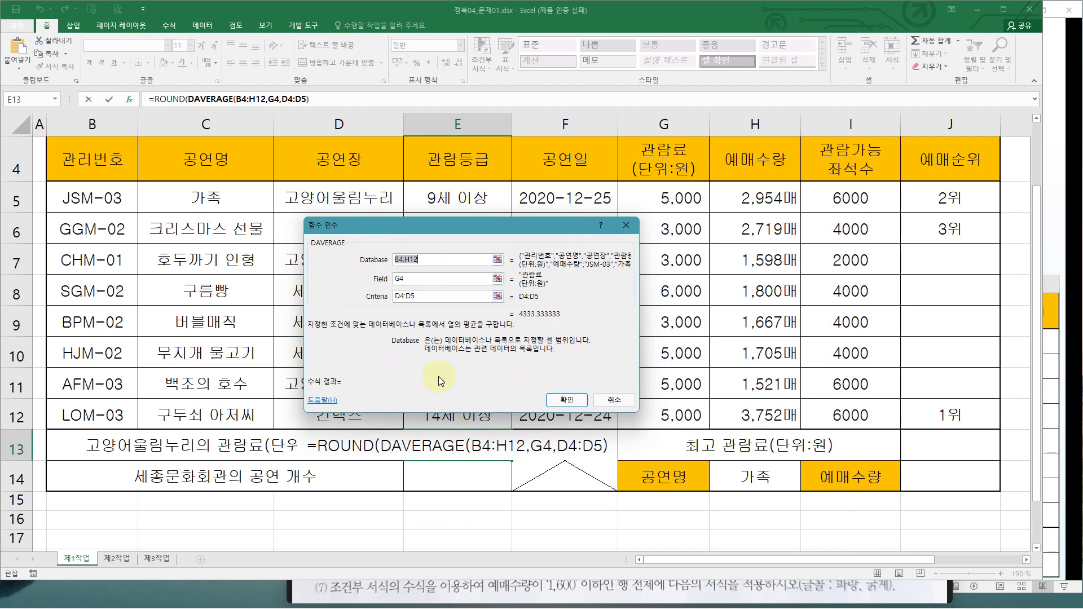
left_click_drag(404, 230, 280, 177)
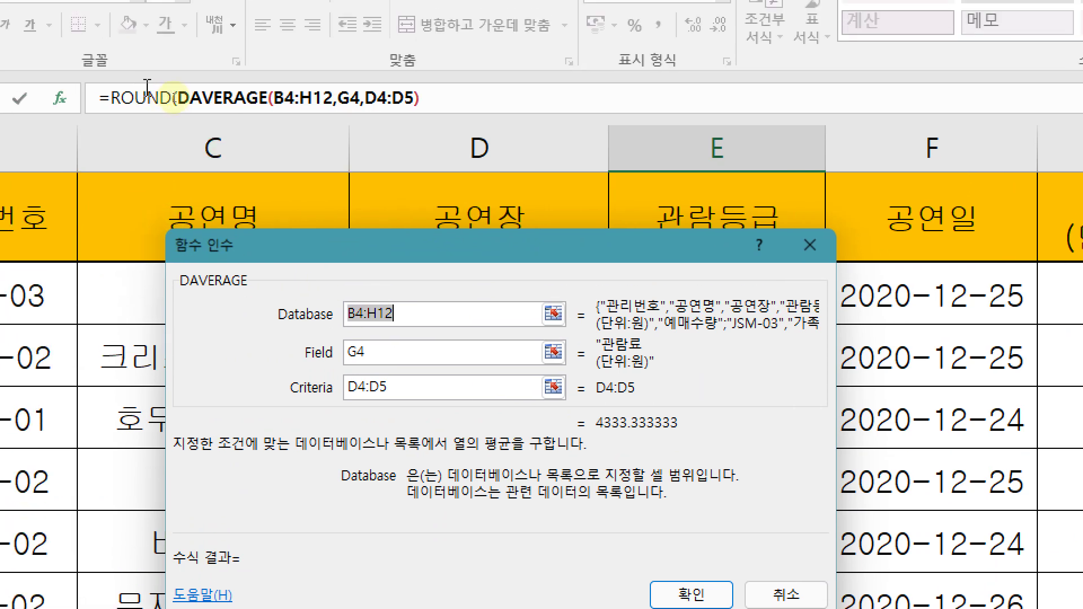
left_click(155, 99)
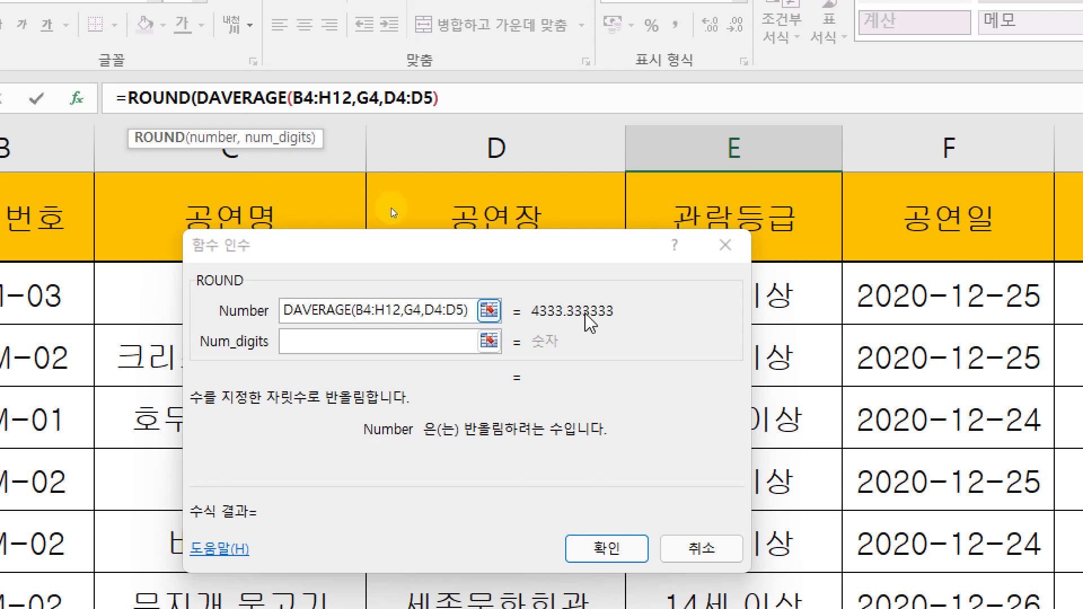
left_click(305, 343)
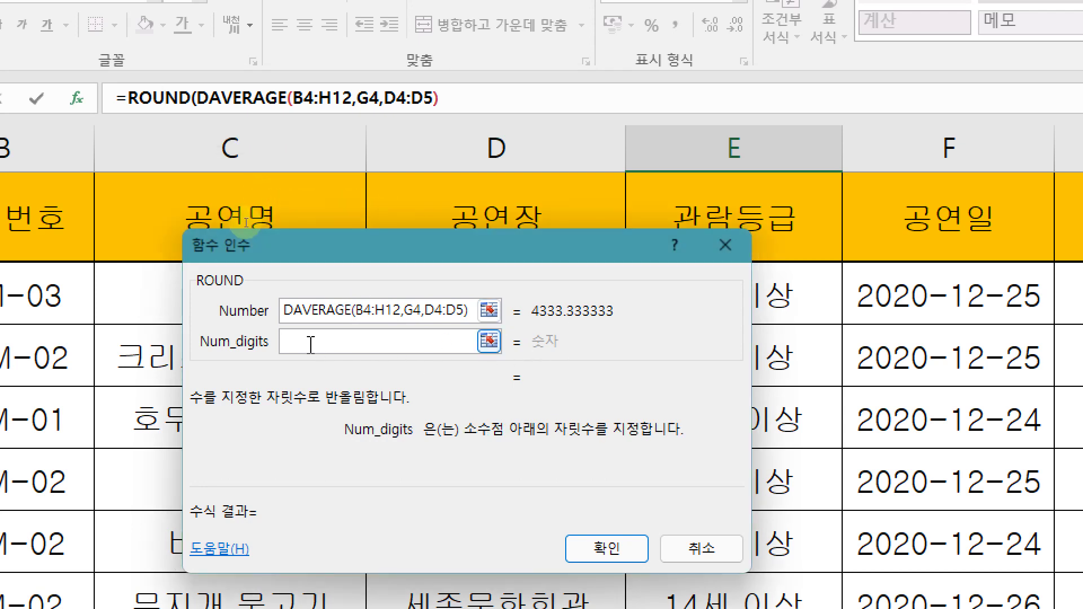
type("-2")
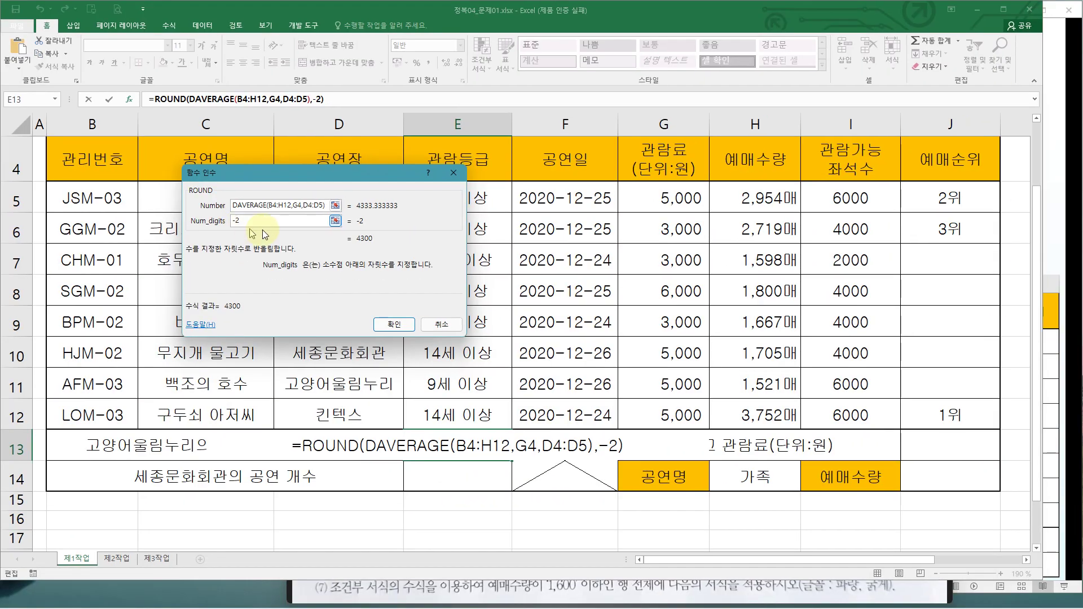
left_click(599, 551)
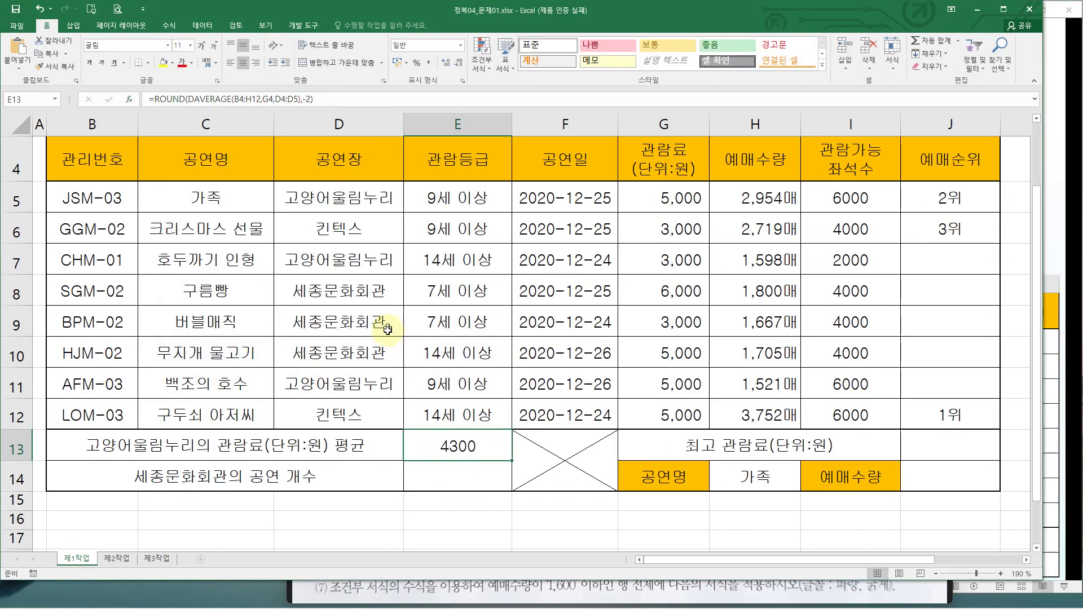
Read condition (4) in 88.jpg, examining its answer cell E14, the COUNTIF and & requirements, and the 세종문화회관 entries in the 공연장 column.
left_click(375, 590)
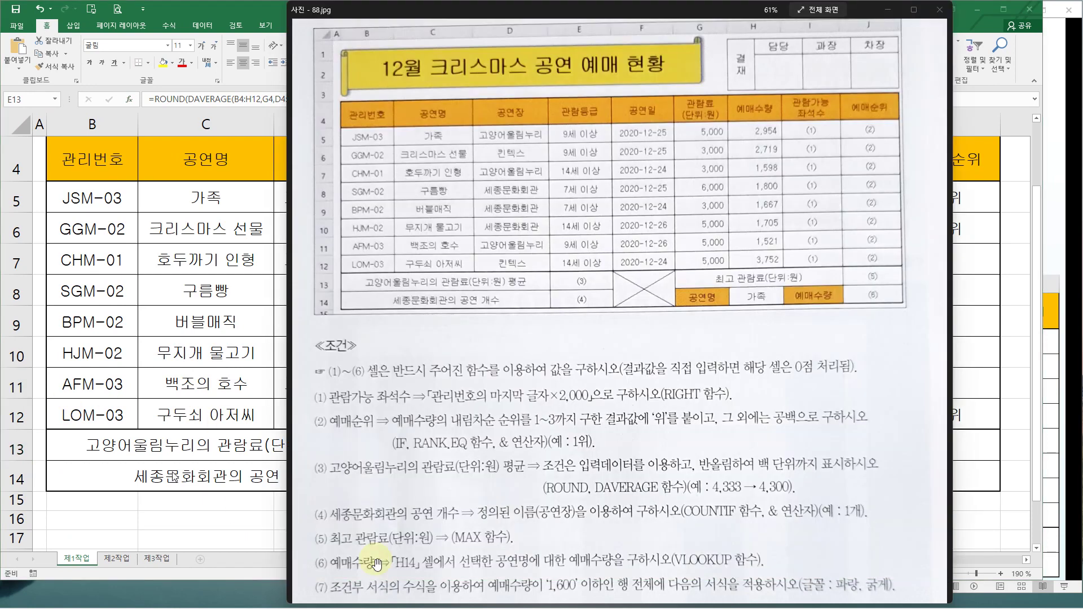
left_click_drag(311, 494, 879, 526)
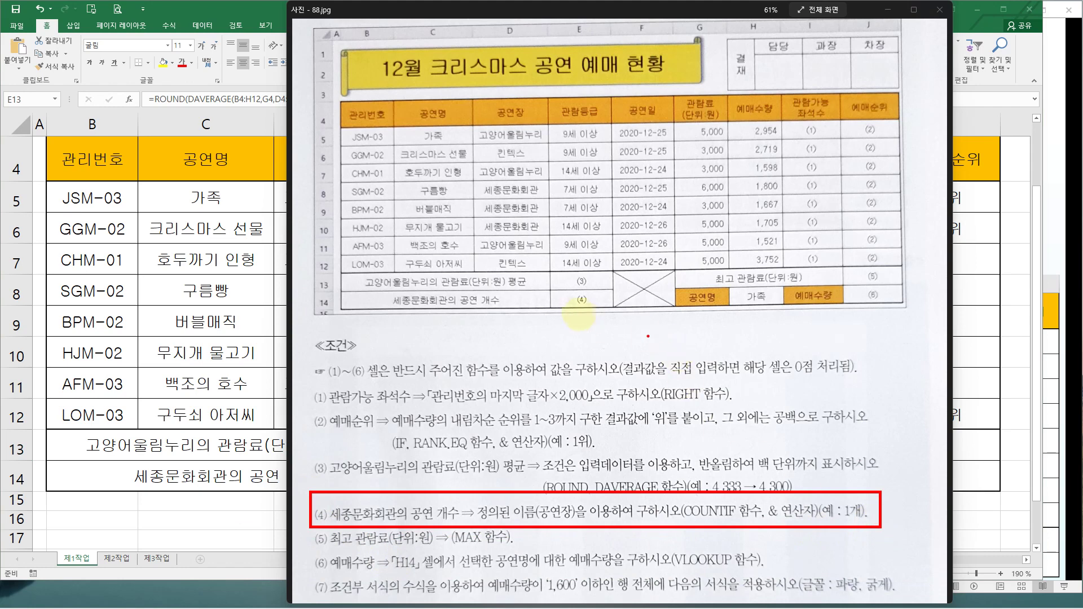
left_click_drag(561, 290, 604, 309)
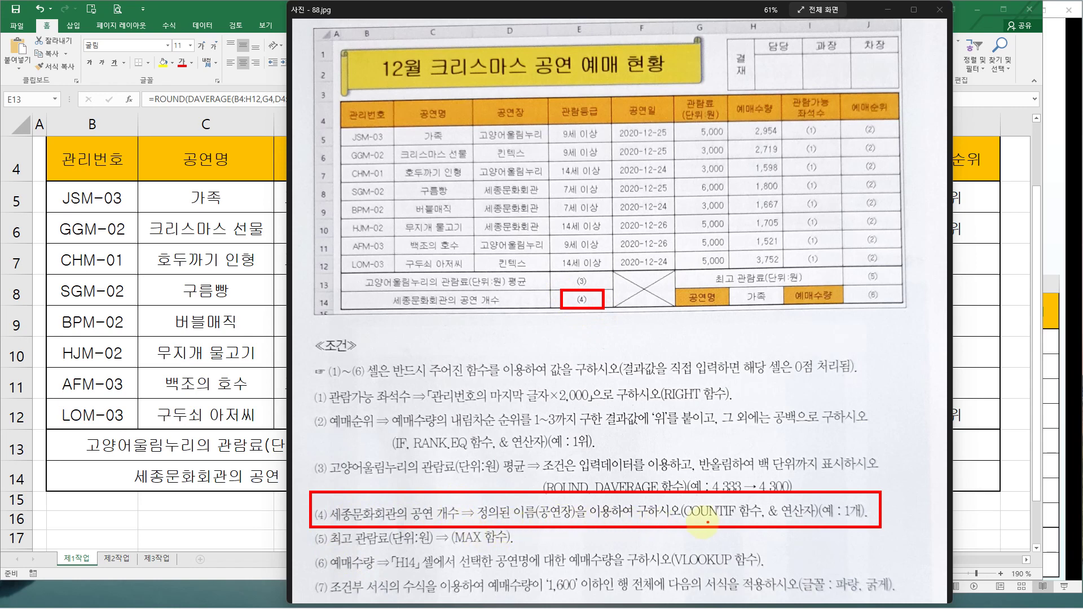
left_click_drag(689, 520, 864, 519)
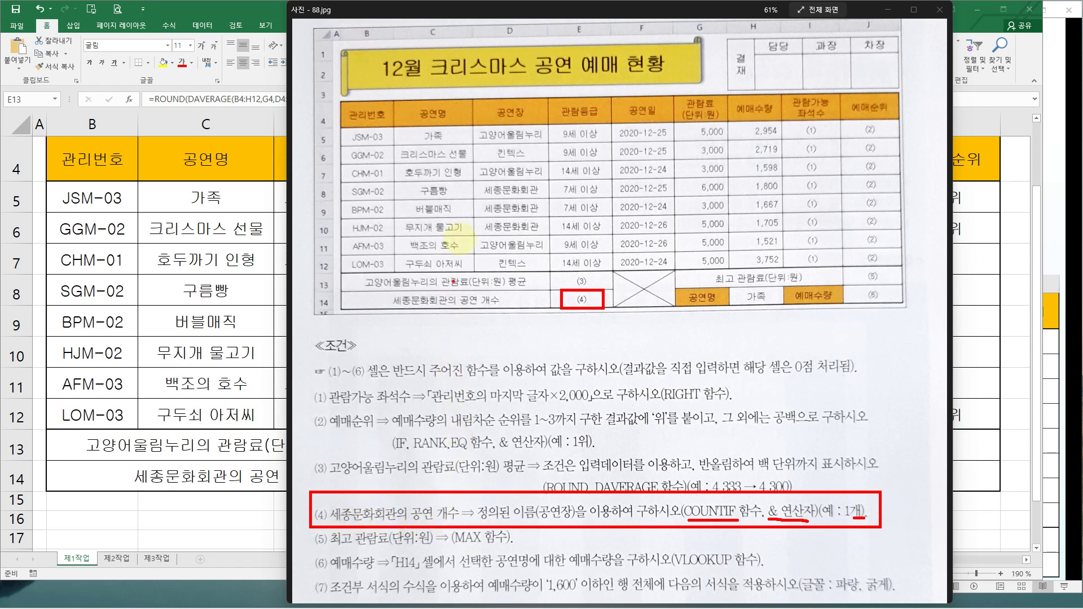
left_click_drag(472, 127, 548, 270)
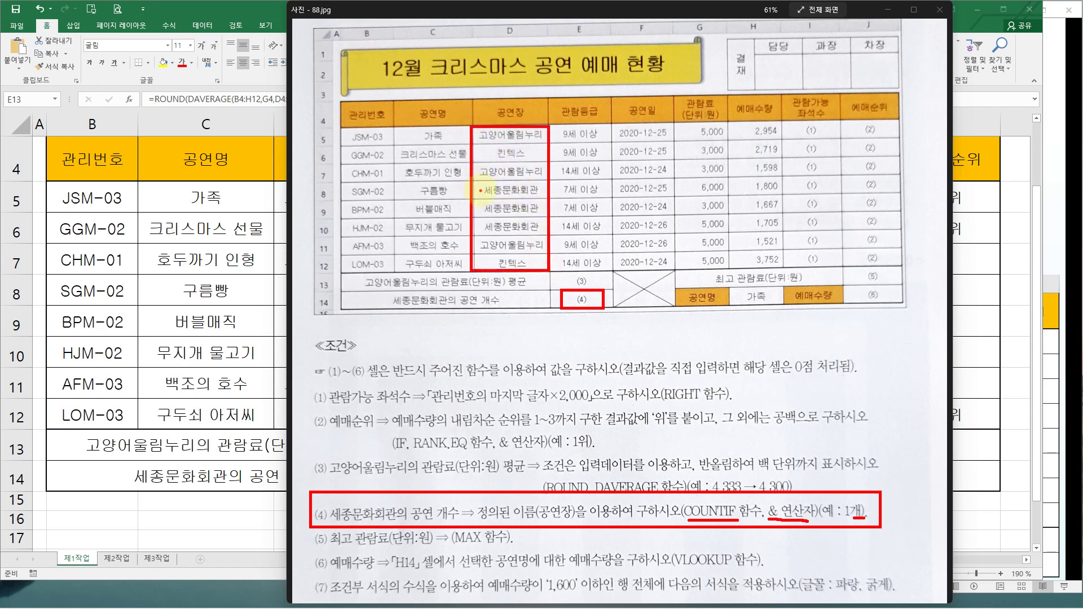
left_click(479, 212)
left_click(479, 222)
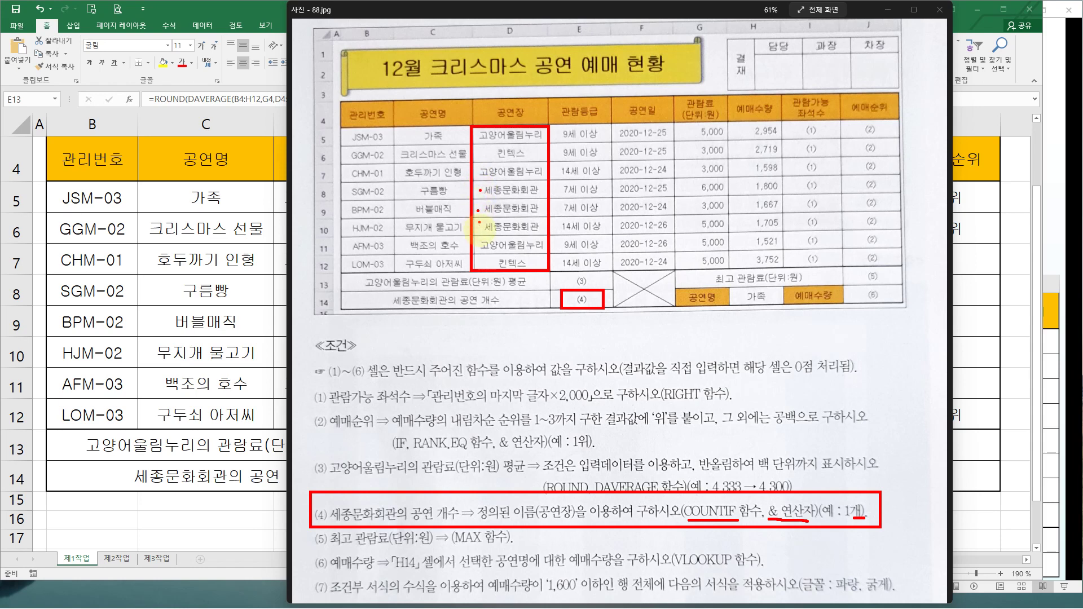
left_click(479, 246)
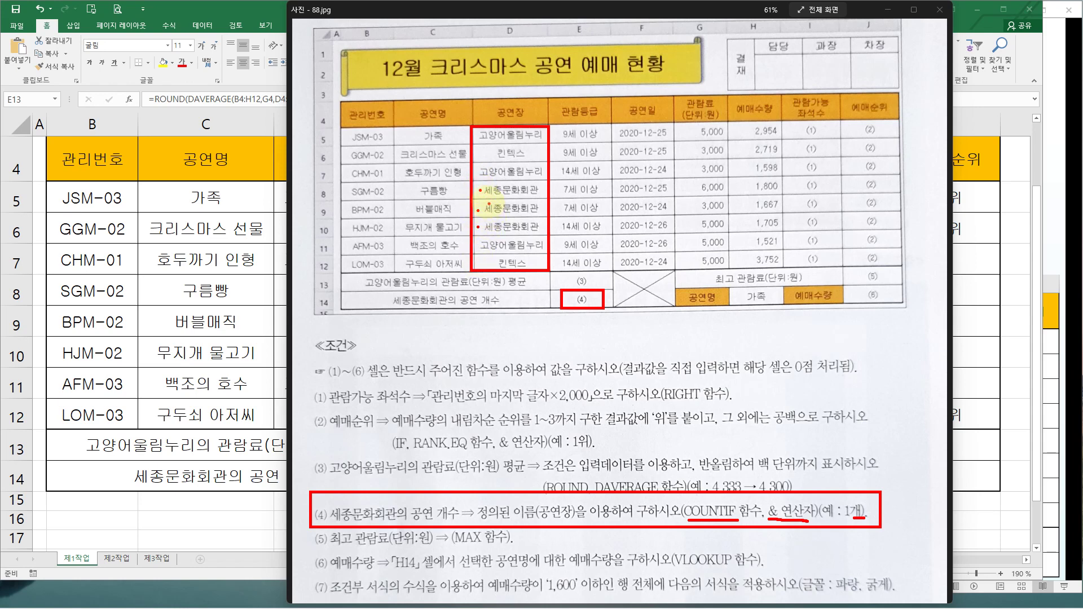
left_click_drag(477, 182, 538, 199)
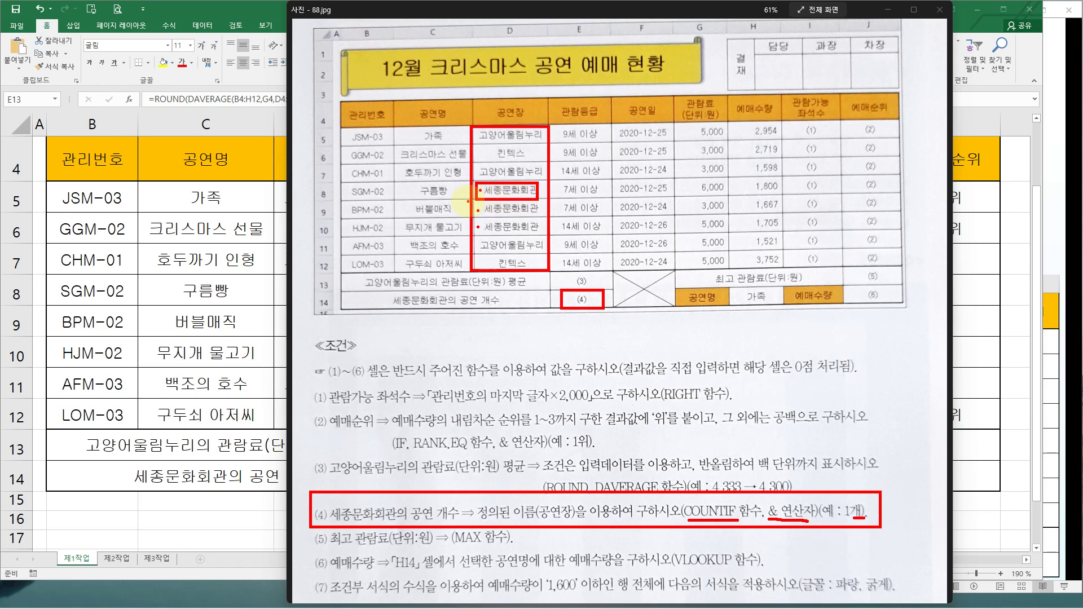
Examine the 공연장 column in 88.jpg row by row, marking the 세종문화회관 entries that COUNTIF has to count, and clear the marks.
left_click_drag(469, 201, 540, 219)
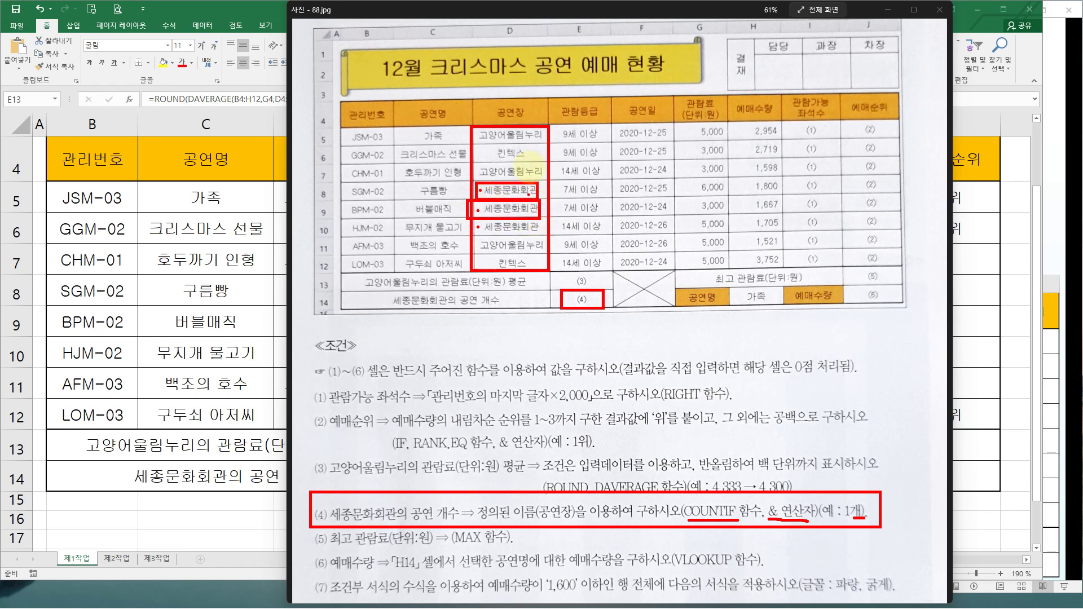
left_click(523, 137)
left_click(523, 152)
left_click(525, 171)
left_click(528, 193)
left_click(526, 260)
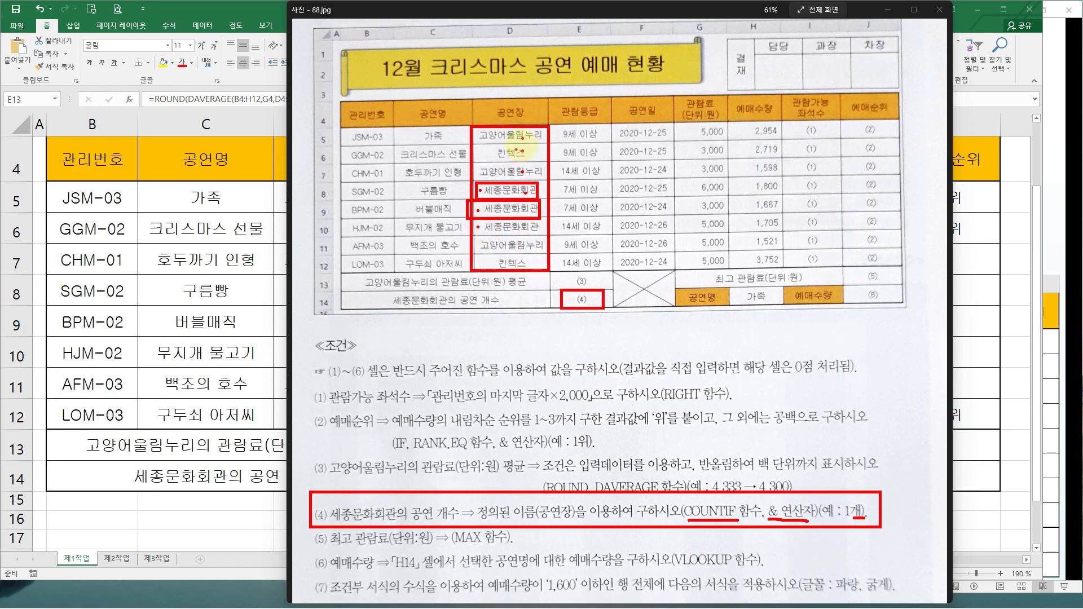
mouse_move(527, 131)
left_mouse_down()
mouse_move(520, 178)
mouse_move(544, 193)
mouse_move(545, 215)
left_mouse_up()
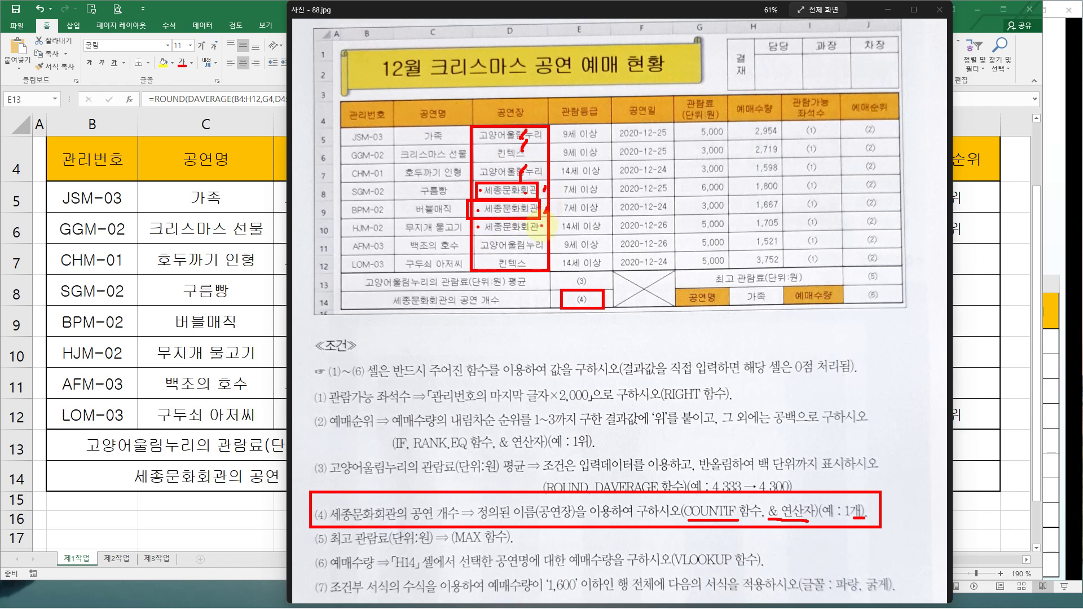
left_click_drag(476, 219, 543, 232)
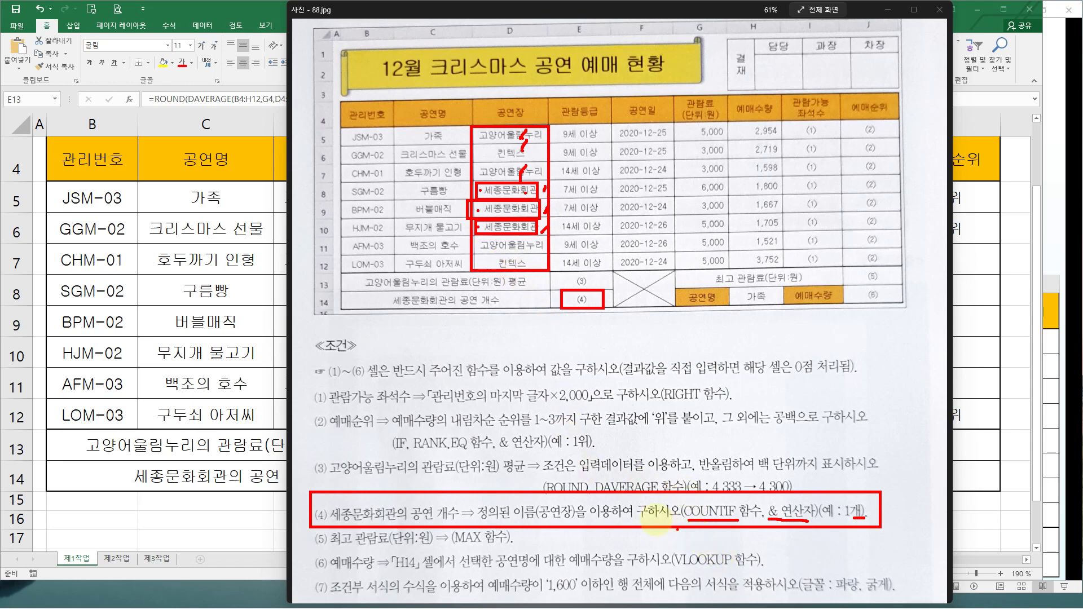
key("Escape")
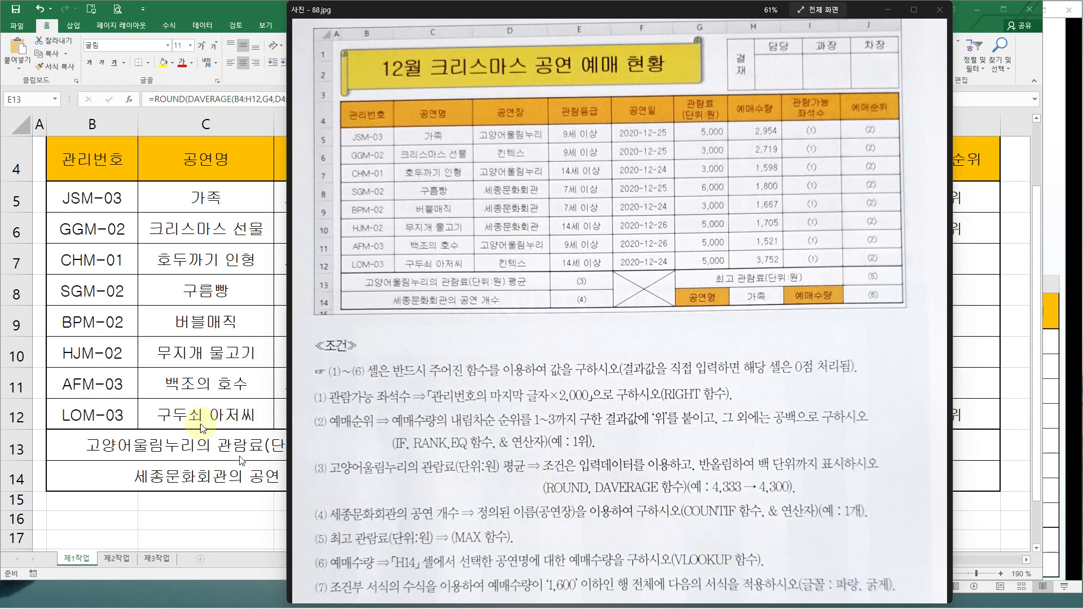
Return to the Excel worksheet, start a COUNTIF formula in cell E14, and open its function arguments clear of the 공연장 column.
left_click(207, 398)
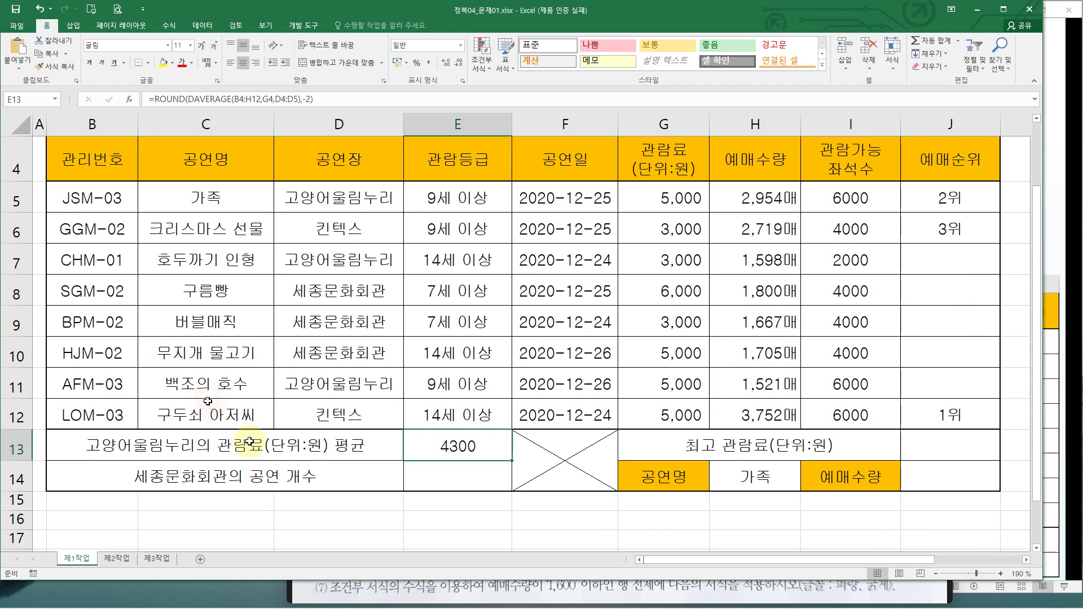
left_click(449, 485)
type("=")
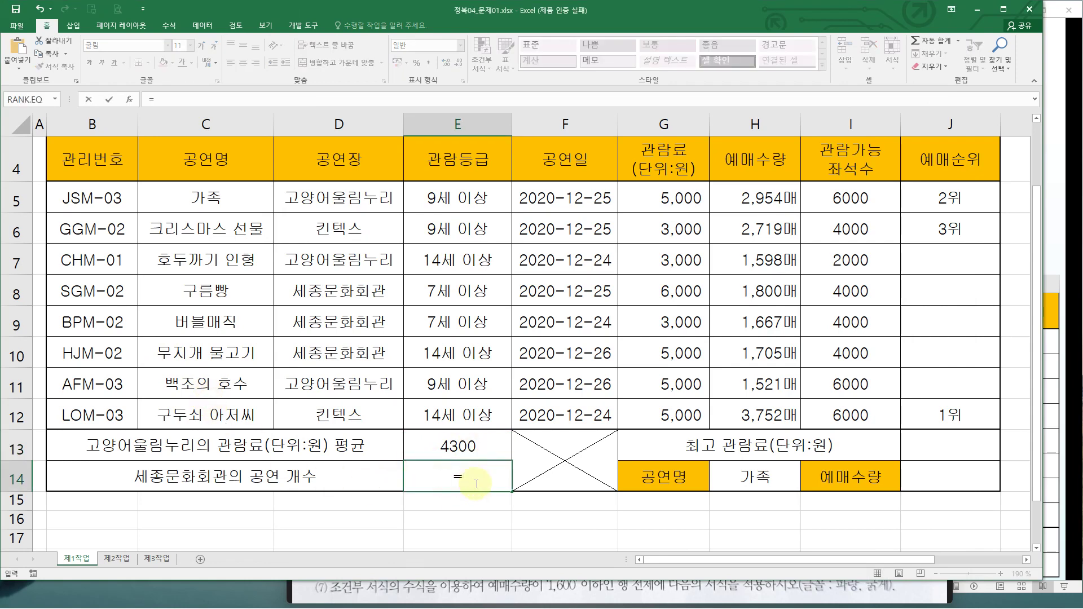
type("co")
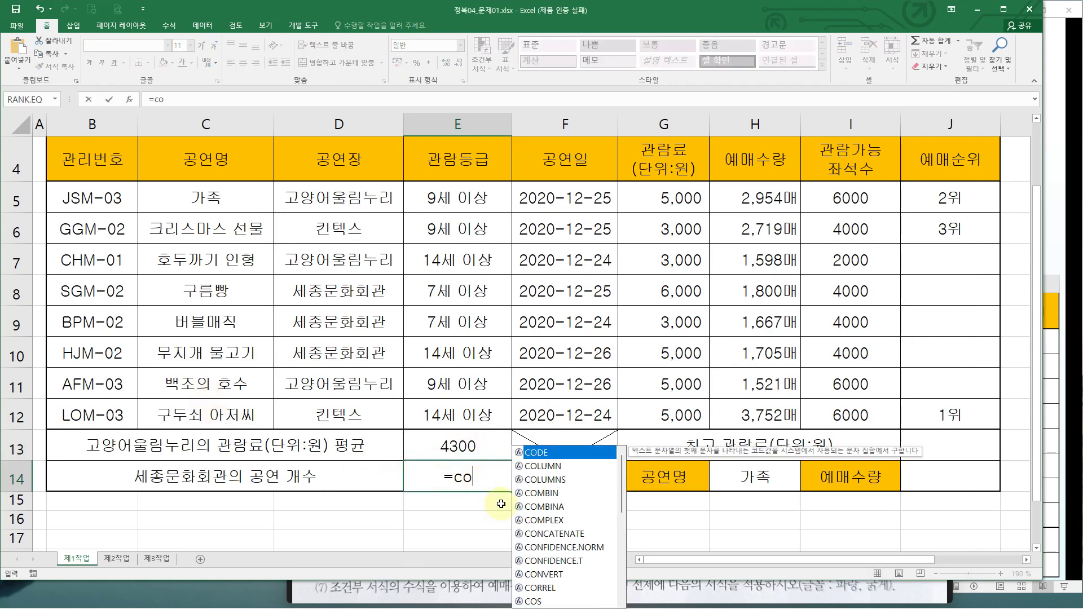
type("u")
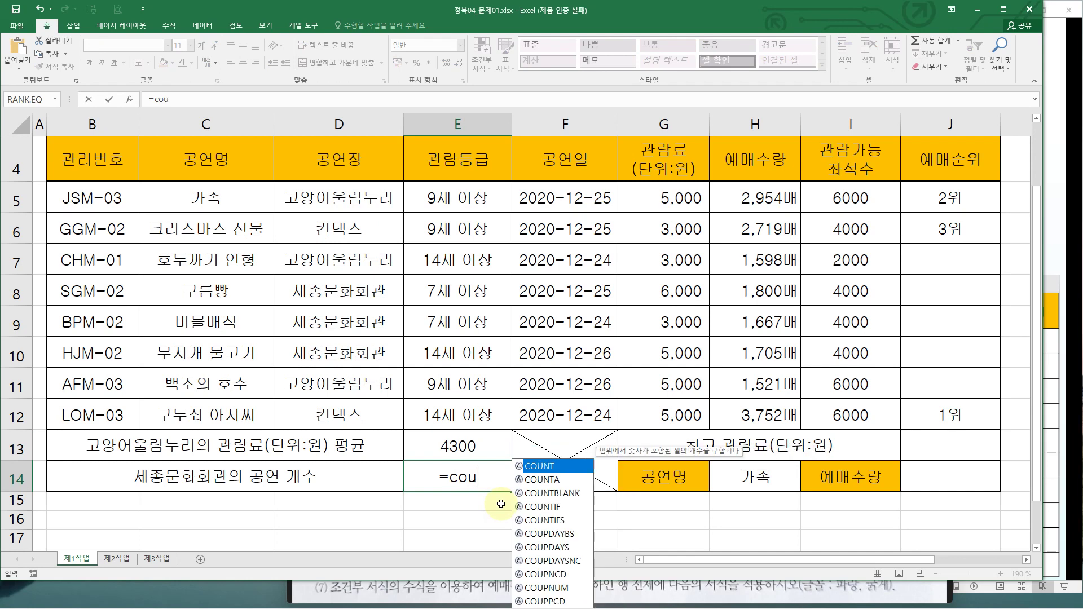
double_click(539, 506)
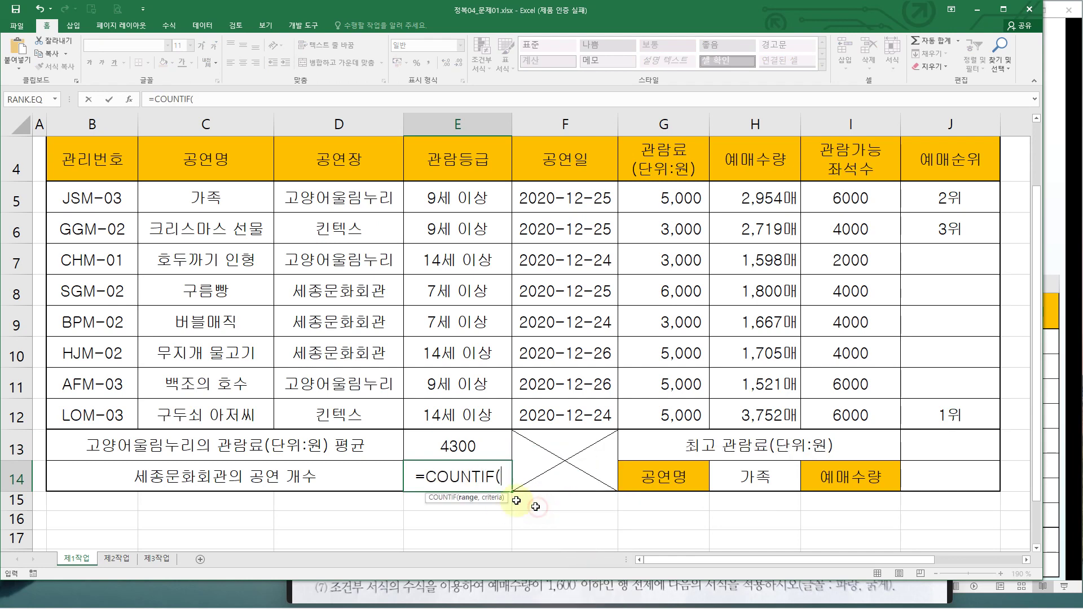
left_click(129, 99)
left_click_drag(249, 180, 79, 302)
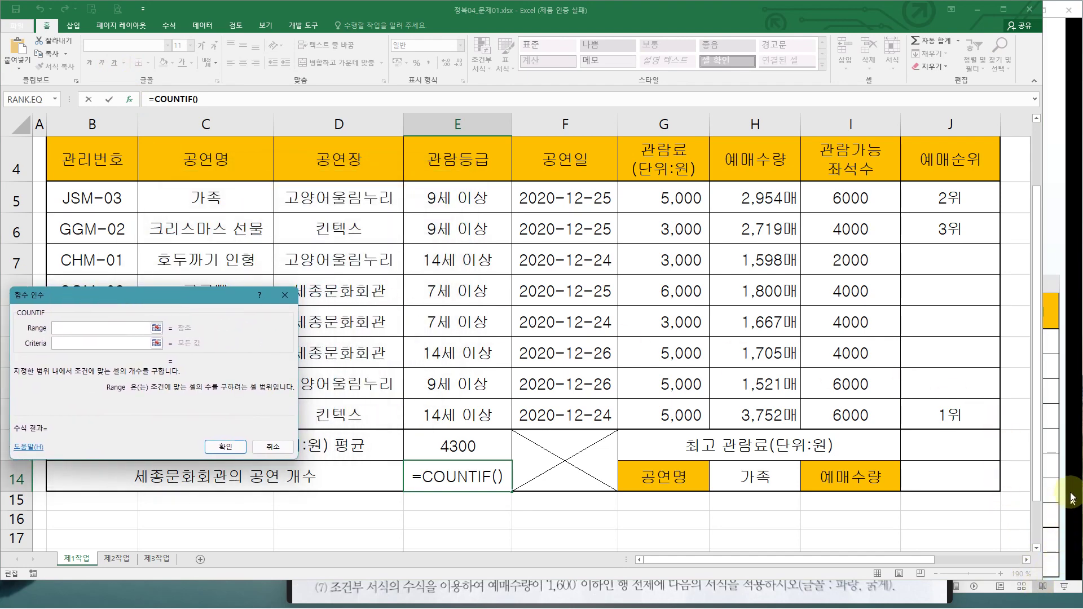
Switch to the PowerPoint slide show and study the COUNTIF syntax slide, examining what the range and criteria arguments mean.
left_click(1056, 477)
left_click(569, 373)
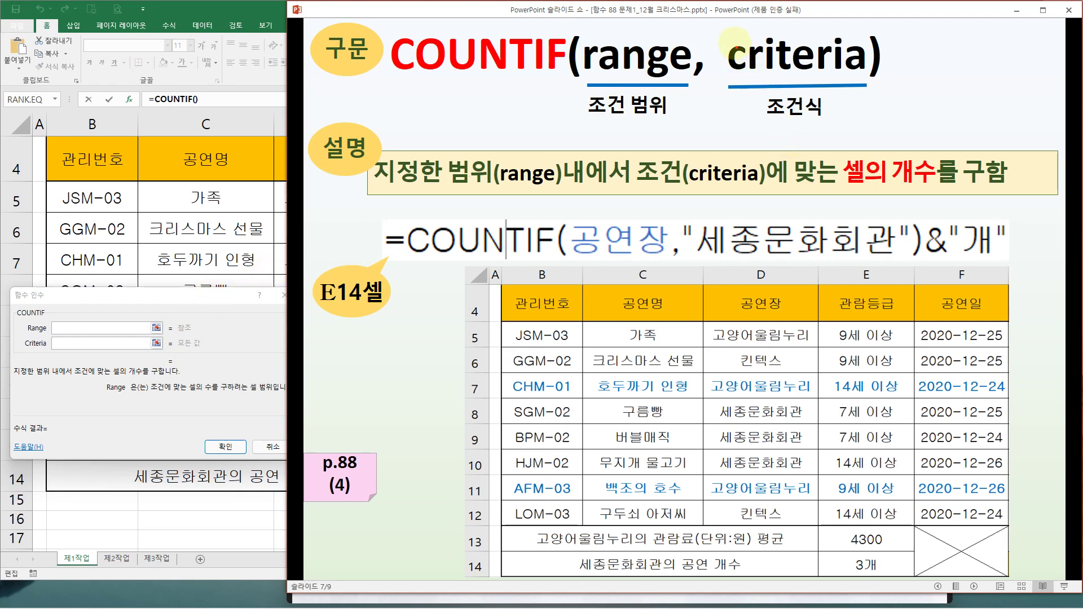
mouse_move(731, 37)
left_mouse_down()
mouse_move(811, 78)
mouse_move(883, 82)
left_mouse_up()
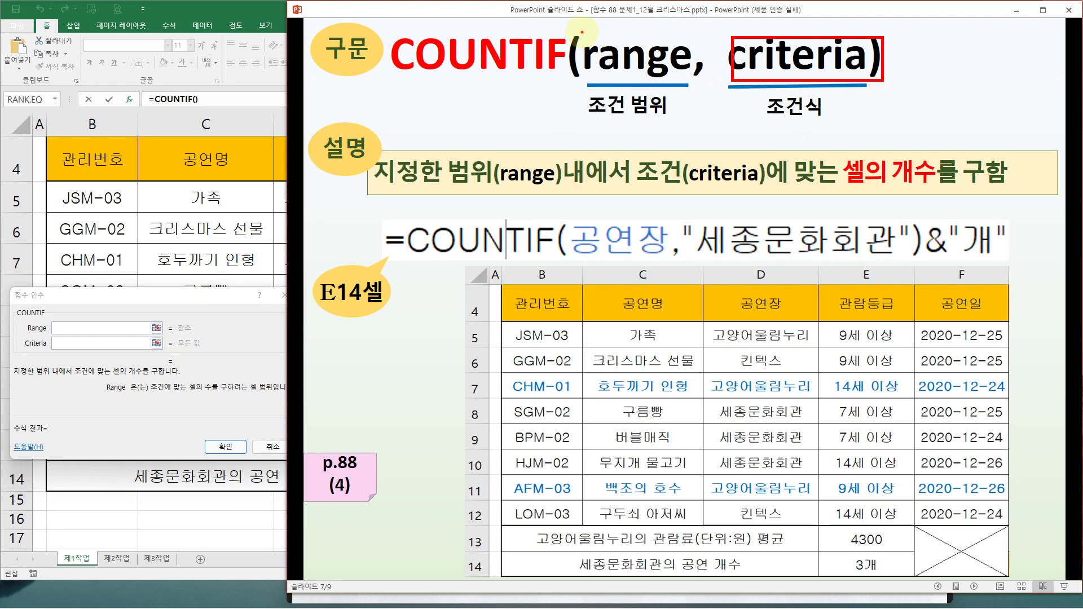
left_click_drag(581, 31, 696, 120)
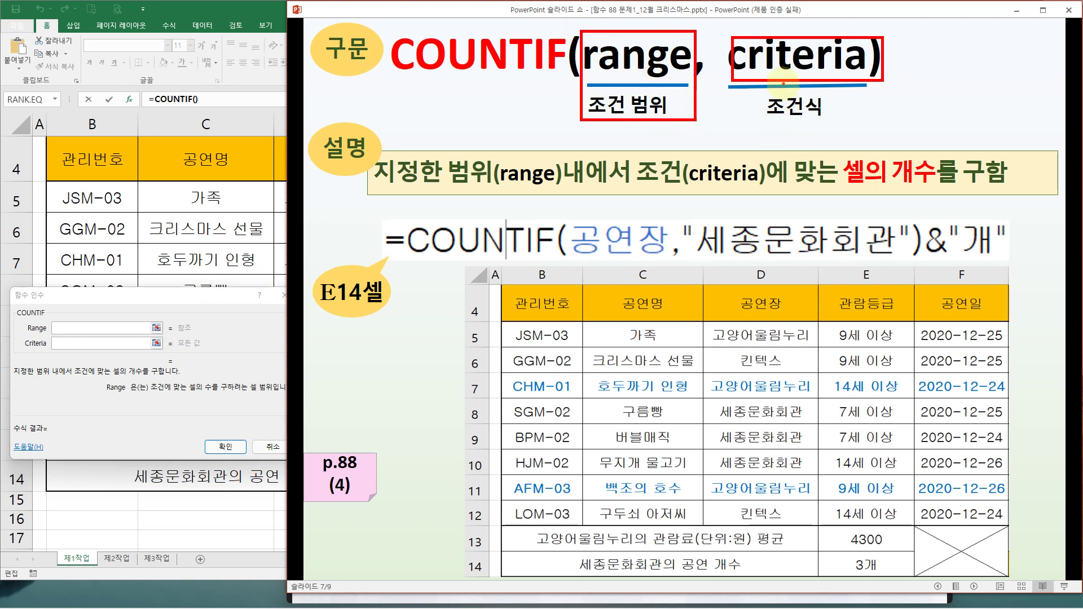
key("e")
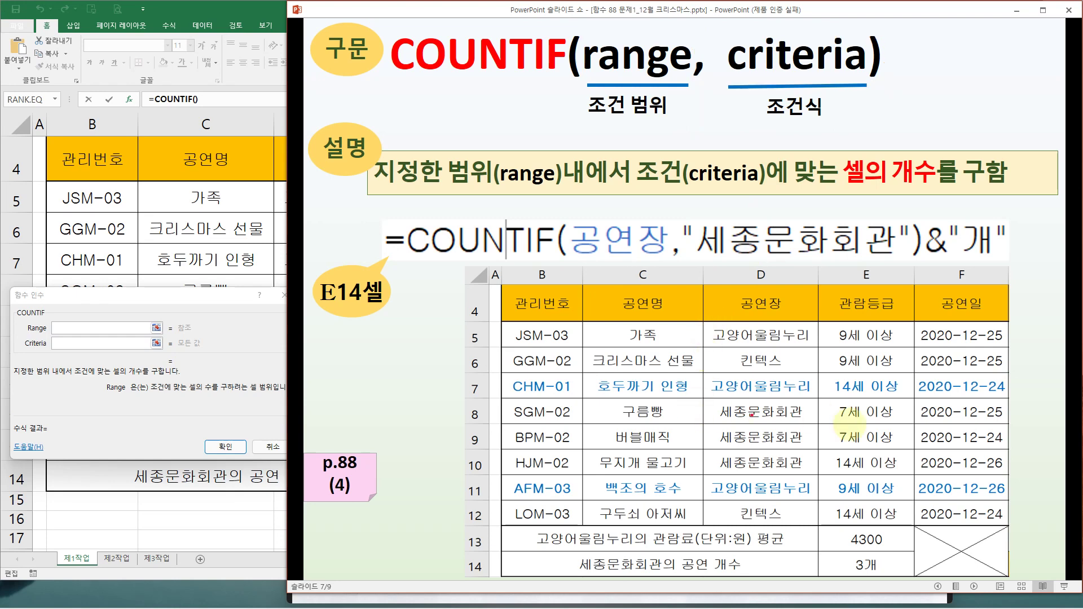
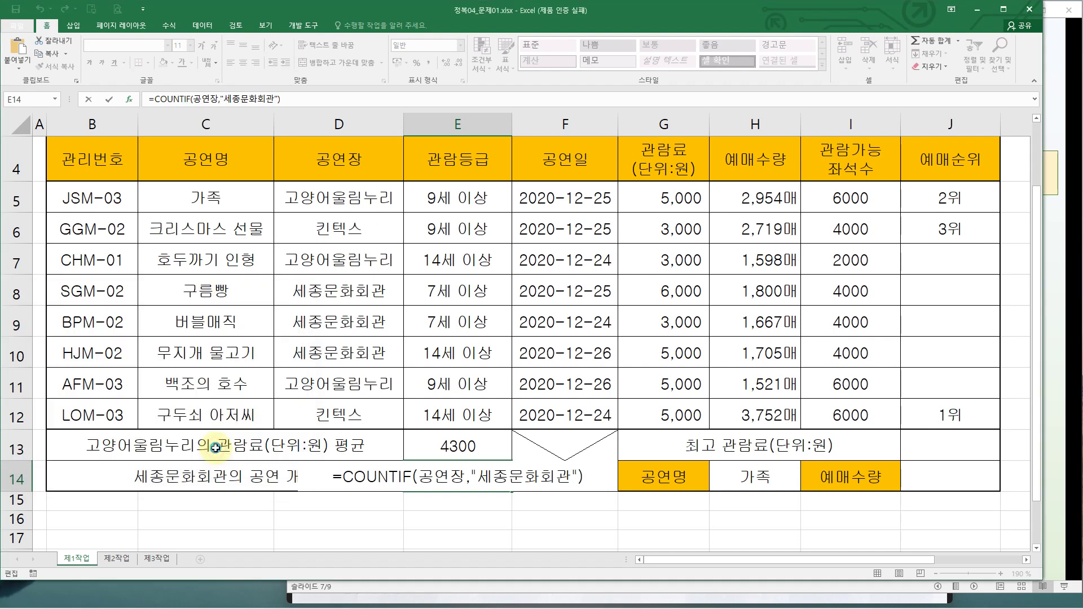
Check the COUNTIF result in E14 against the 세종문화회관 entries in the 공연장 column.
left_click_drag(380, 292, 400, 320)
left_click(392, 348)
left_click(392, 356)
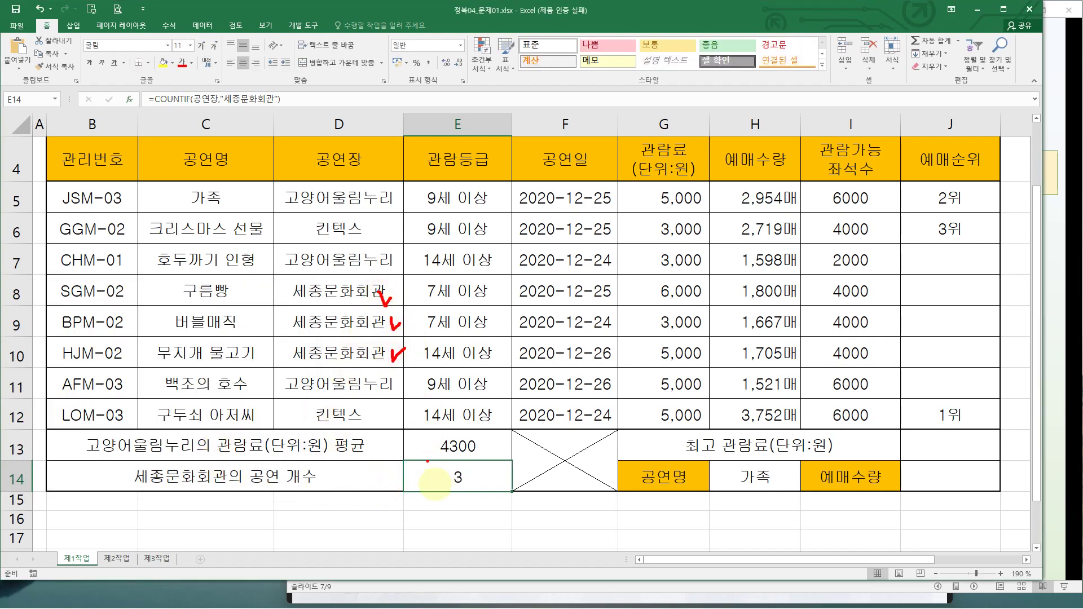
key("e")
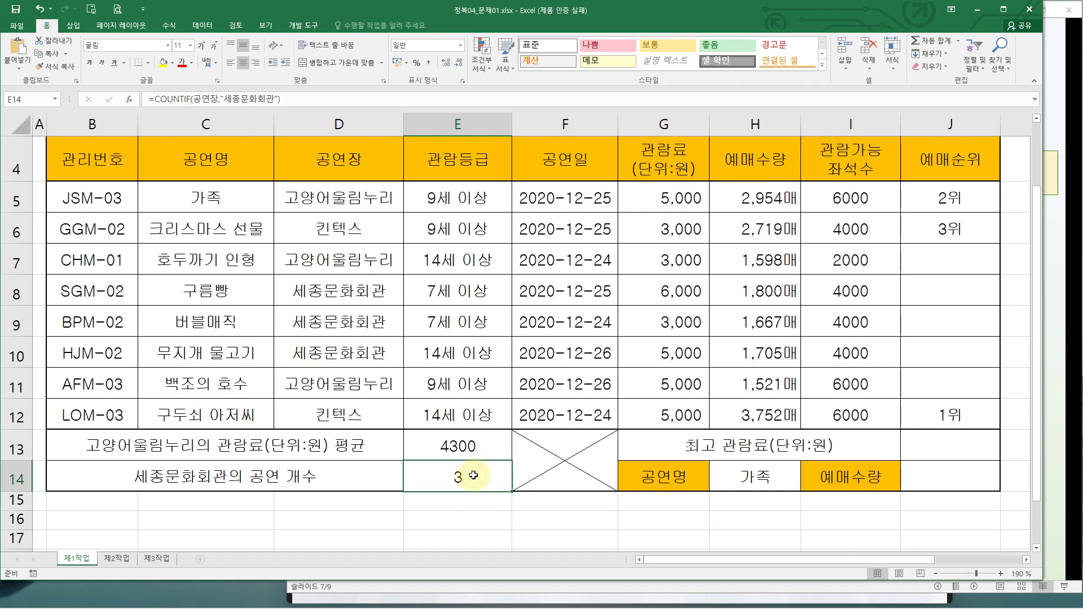
Append &"개" to the COUNTIF formula in E14, enter it, and review the completed formula.
key("F2")
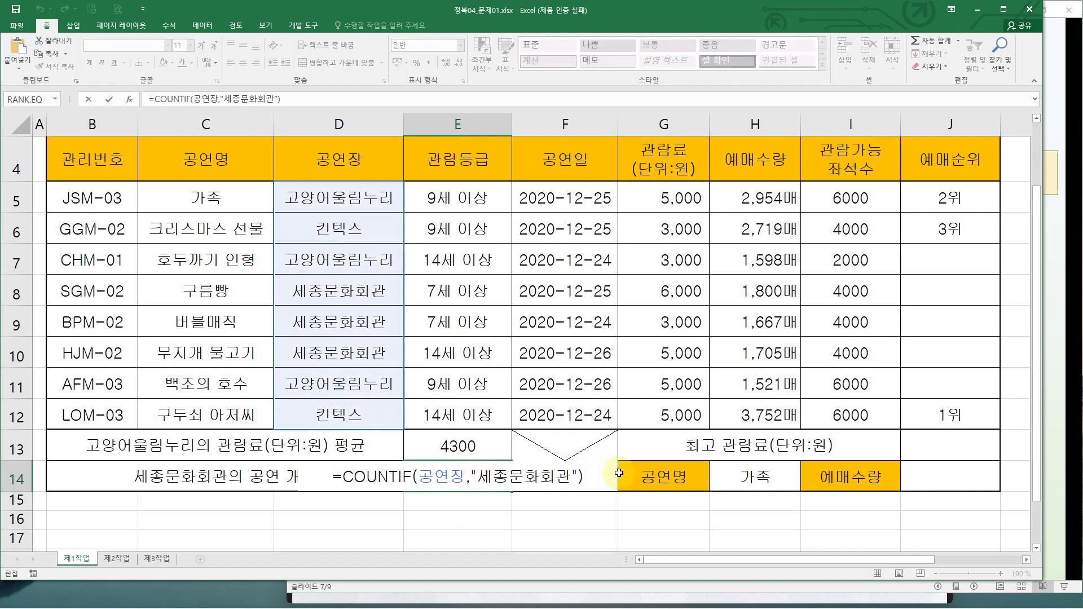
type("&\"개")
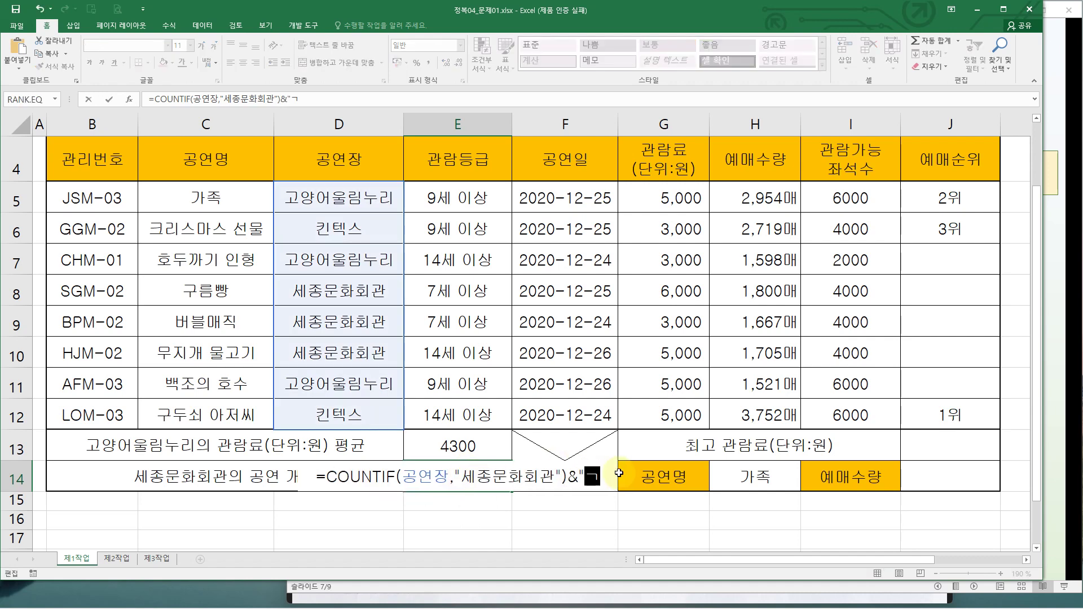
type("\"")
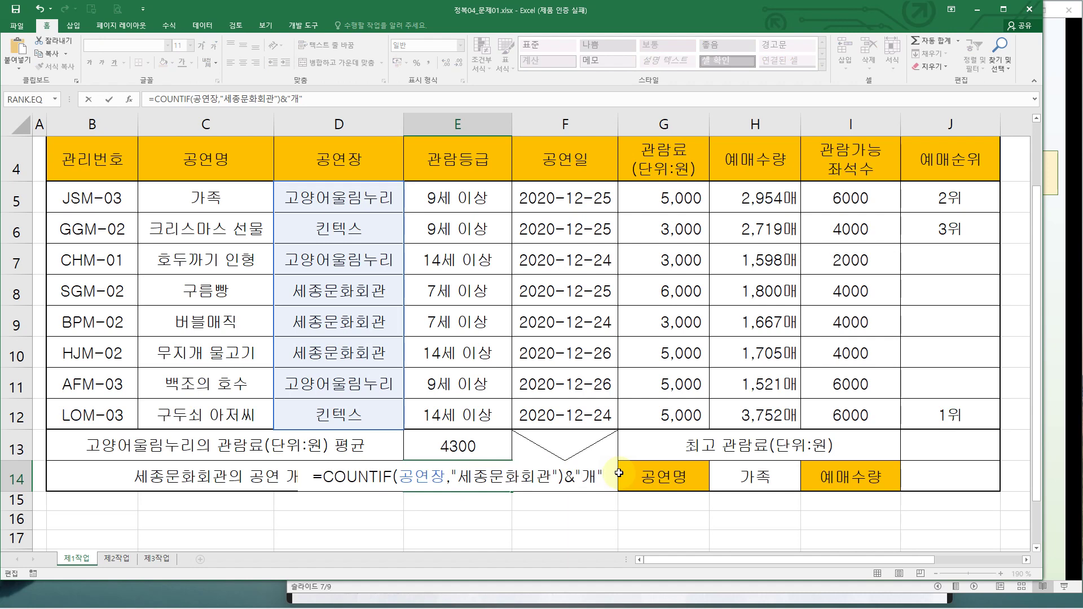
key("Return")
left_click(468, 478)
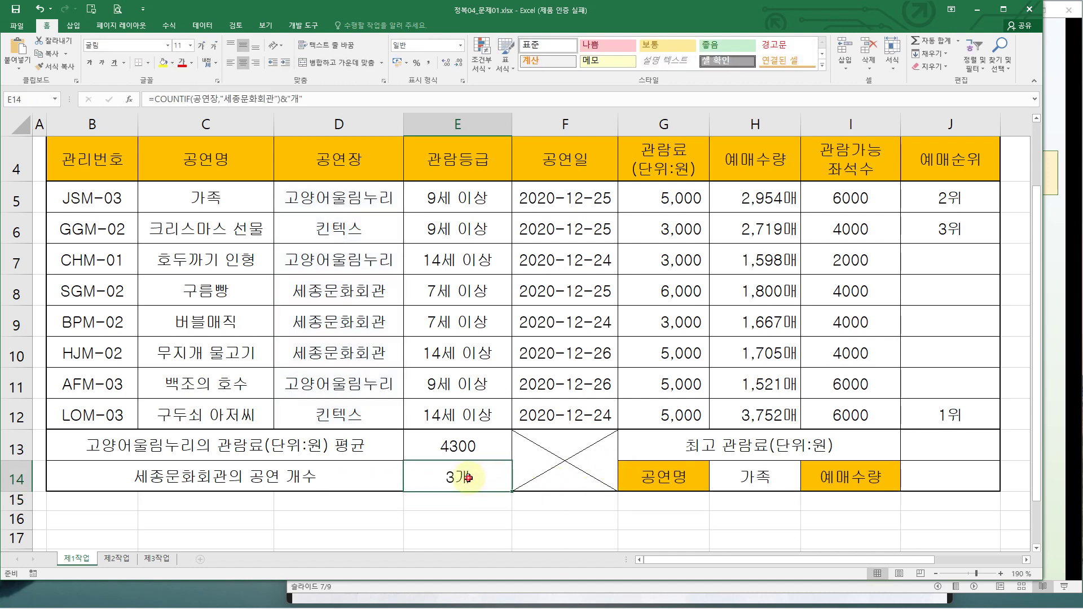
key("F2")
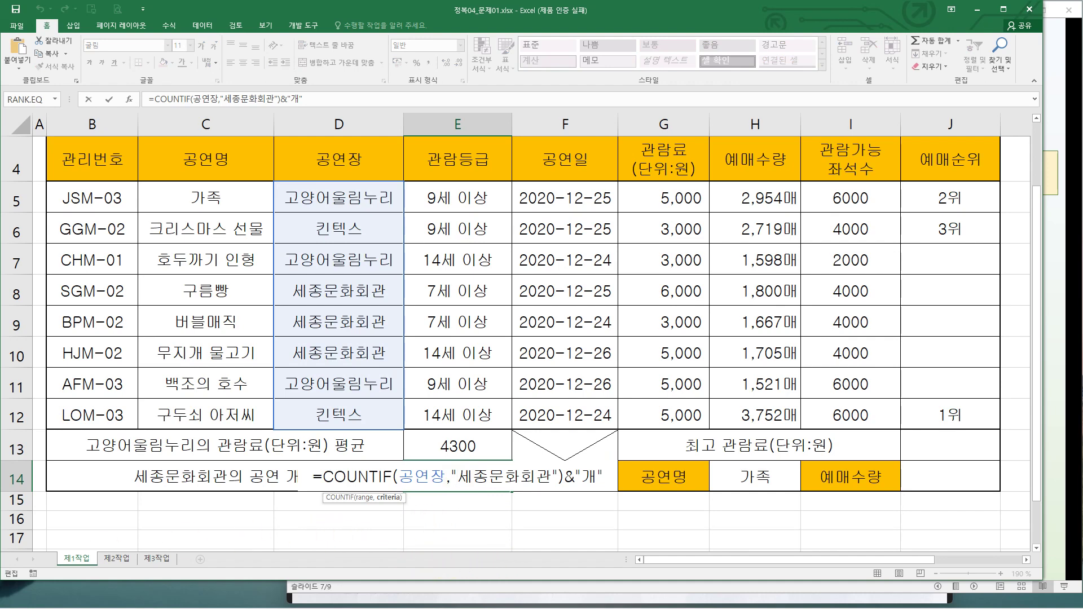
key("Escape")
Switch to 88.jpg and read condition (5), examining its answer cell, the MAX function requirement, and the 관람료 column it uses.
key("alt+Tab")
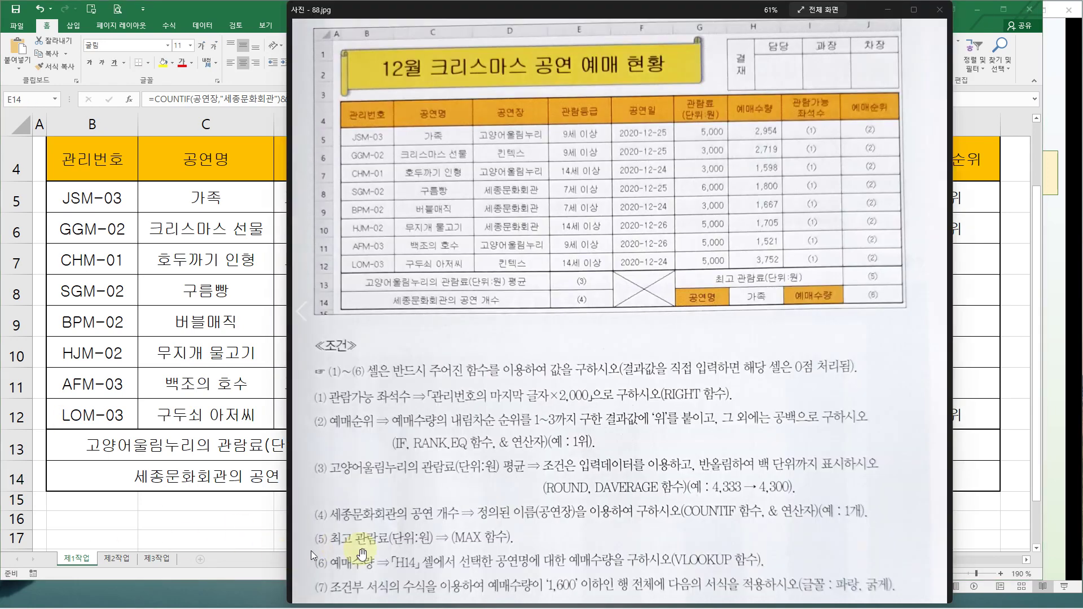
mouse_move(308, 519)
left_mouse_down()
mouse_move(409, 551)
mouse_move(529, 550)
left_mouse_up()
left_click_drag(857, 270, 891, 284)
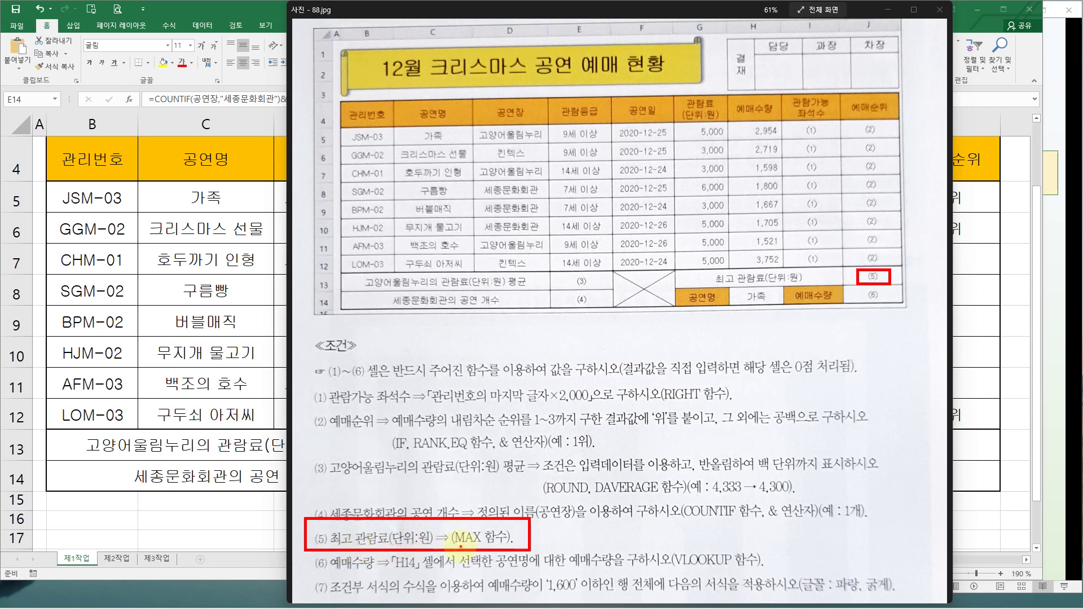
left_click_drag(489, 544, 446, 545)
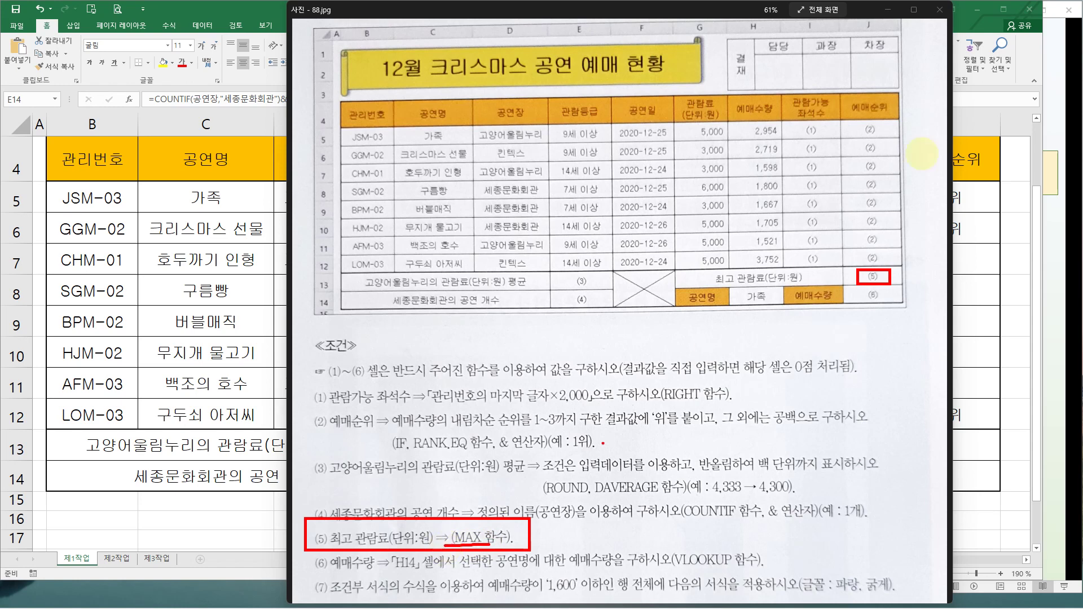
mouse_move(681, 122)
left_mouse_down()
mouse_move(714, 161)
mouse_move(739, 280)
mouse_move(734, 272)
left_mouse_up()
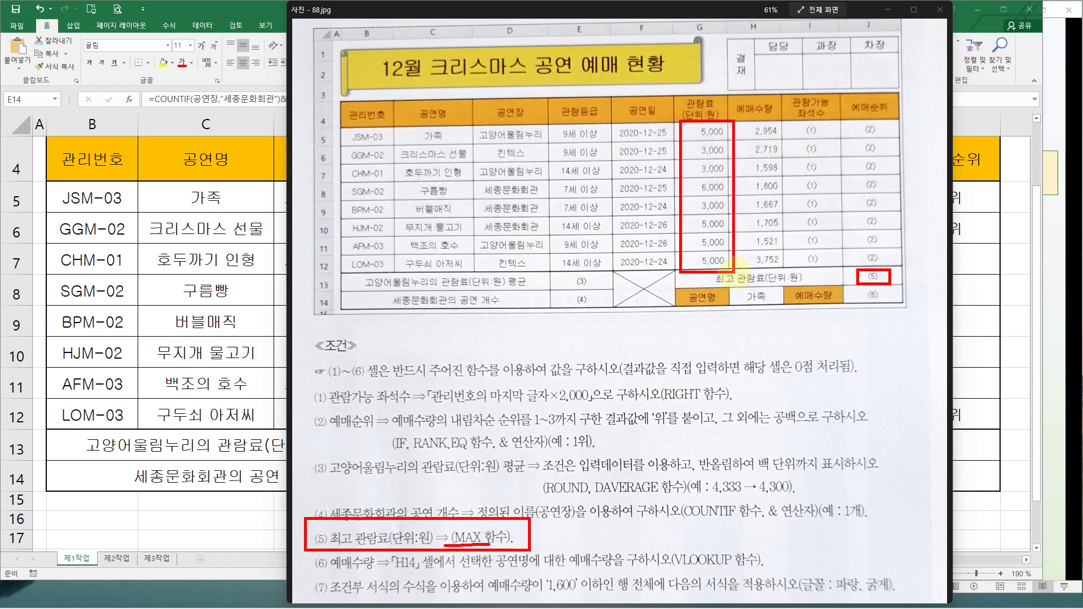
mouse_move(691, 180)
left_mouse_down()
mouse_move(729, 201)
mouse_move(691, 180)
left_mouse_up()
mouse_move(748, 198)
left_mouse_down()
mouse_move(878, 258)
mouse_move(878, 269)
left_mouse_up()
left_click_drag(878, 268, 883, 261)
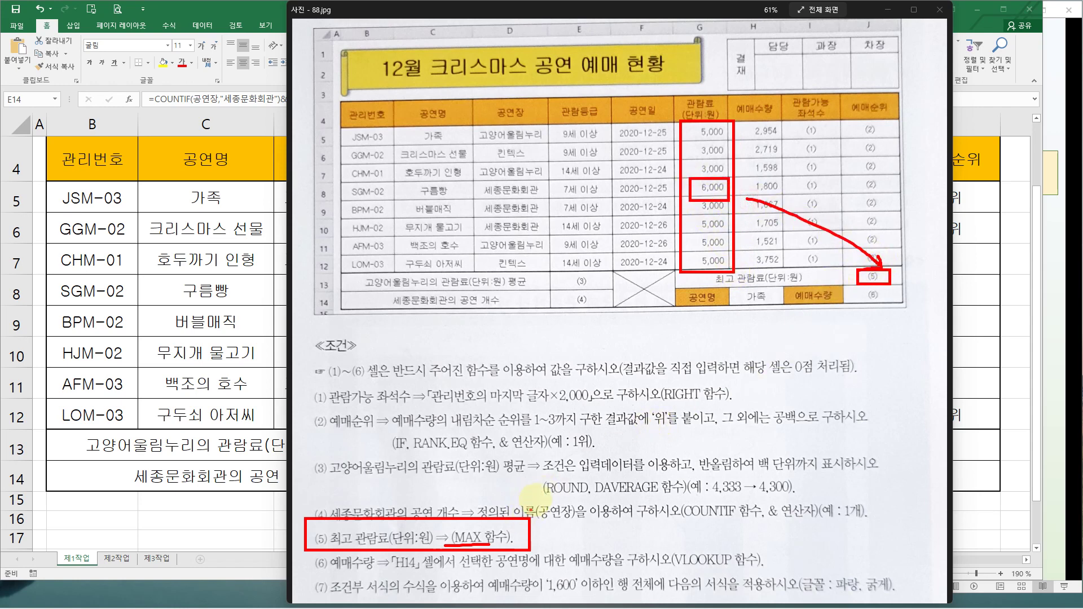
key("Escape")
Switch to the PowerPoint slide show and study the MAX syntax slide, examining its number arguments and the G5:G12 example for J13.
key("alt+Tab")
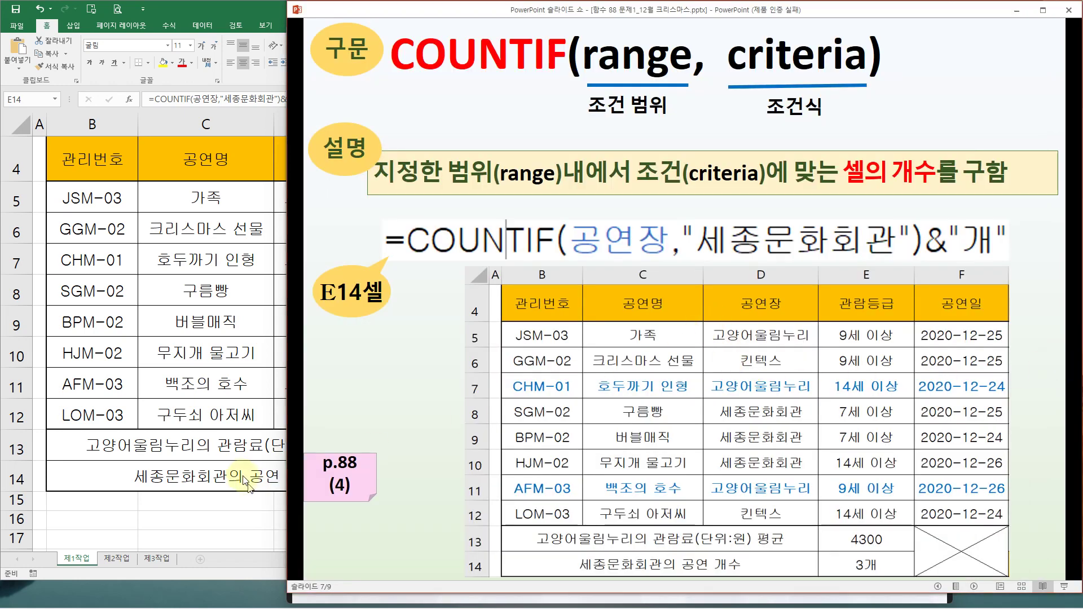
left_click(679, 333)
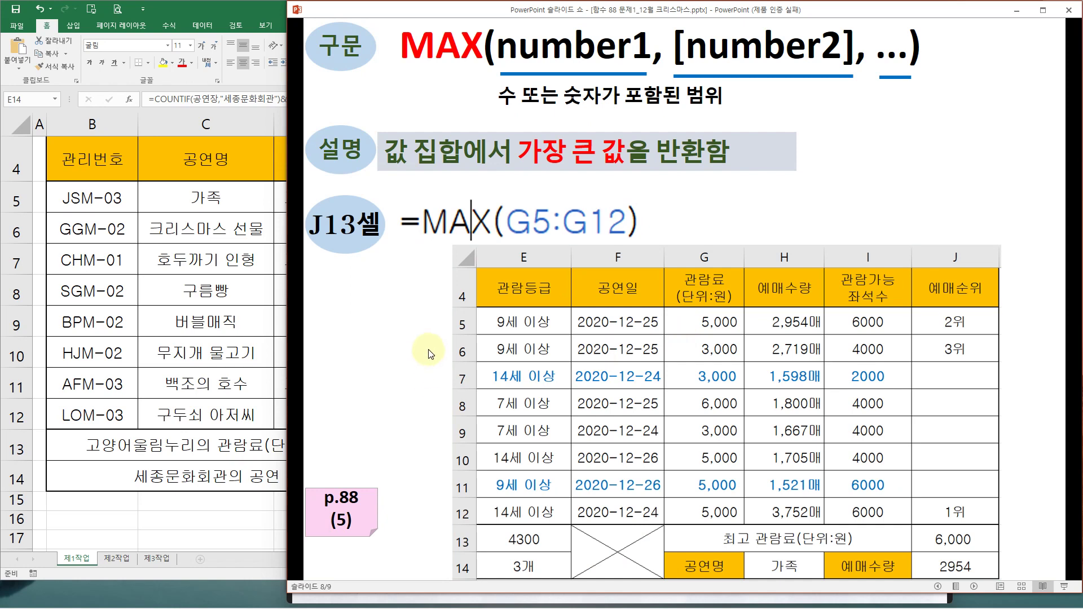
key("ctrl+p")
mouse_move(501, 23)
left_mouse_down()
mouse_move(591, 66)
mouse_move(645, 23)
mouse_move(500, 22)
left_mouse_up()
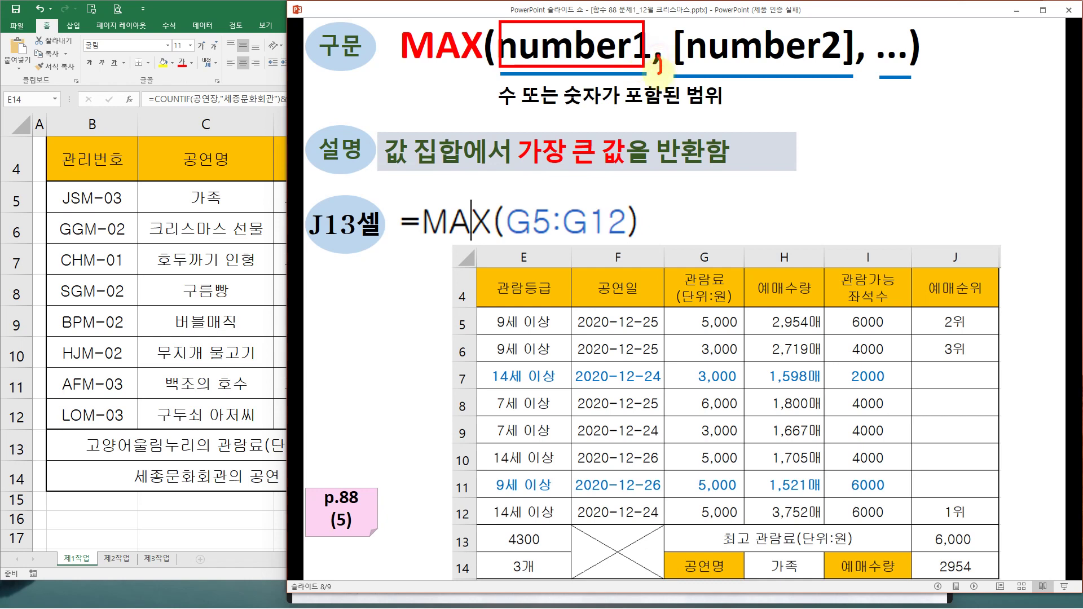
mouse_move(678, 27)
left_mouse_down()
mouse_move(790, 70)
mouse_move(852, 28)
mouse_move(861, 73)
left_mouse_up()
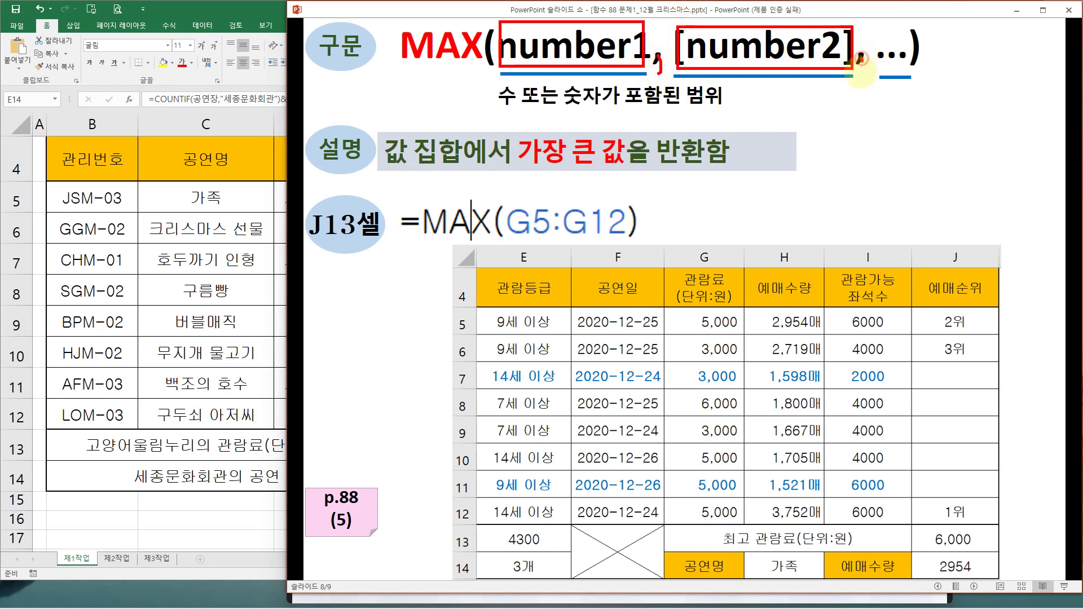
left_click_drag(874, 31, 899, 66)
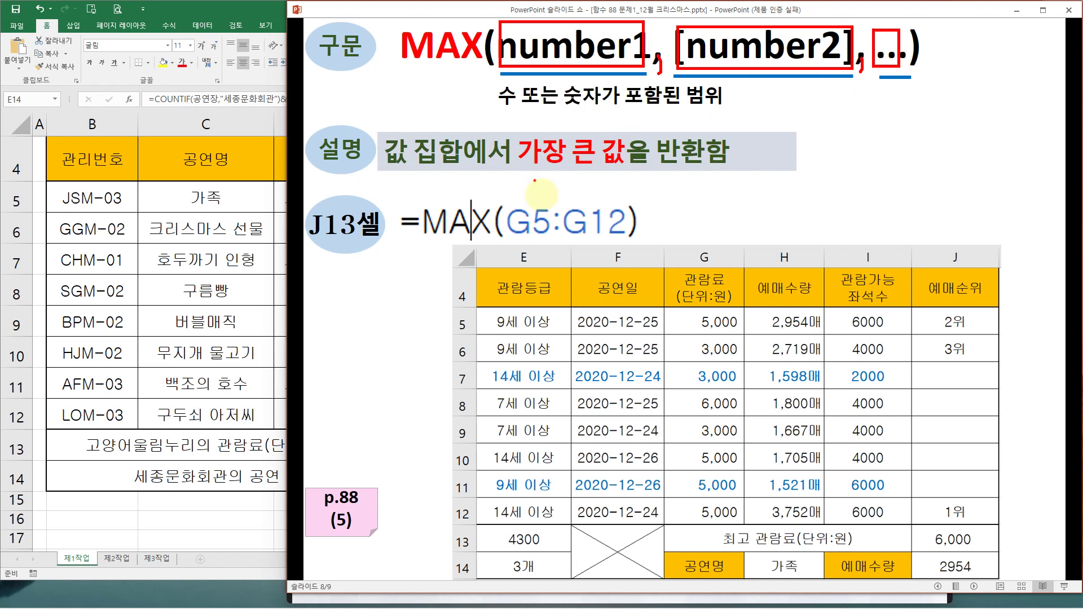
left_click_drag(517, 236, 636, 231)
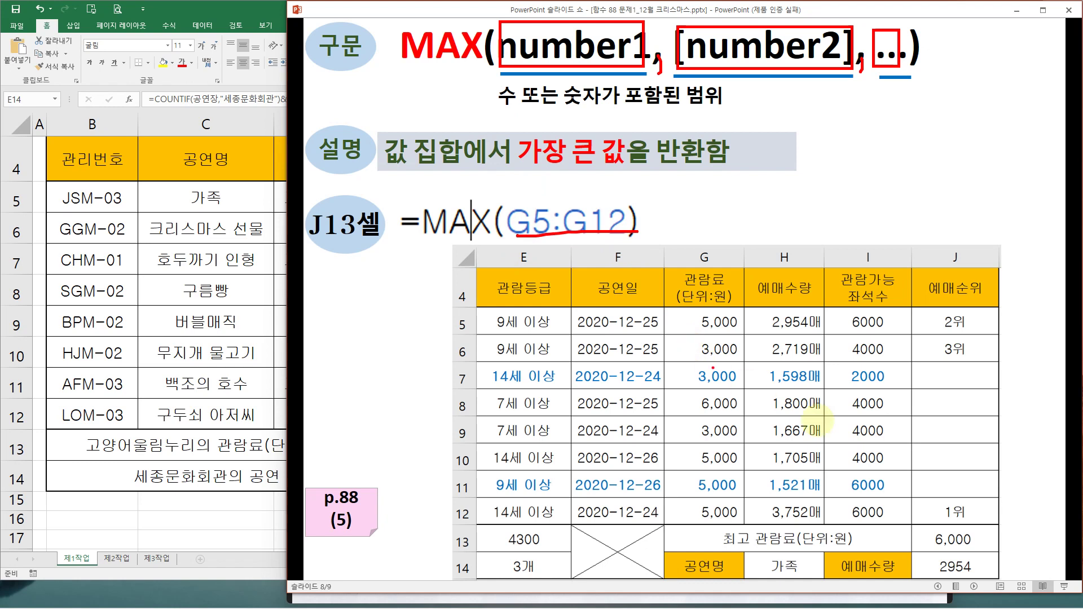
left_click_drag(923, 529, 987, 551)
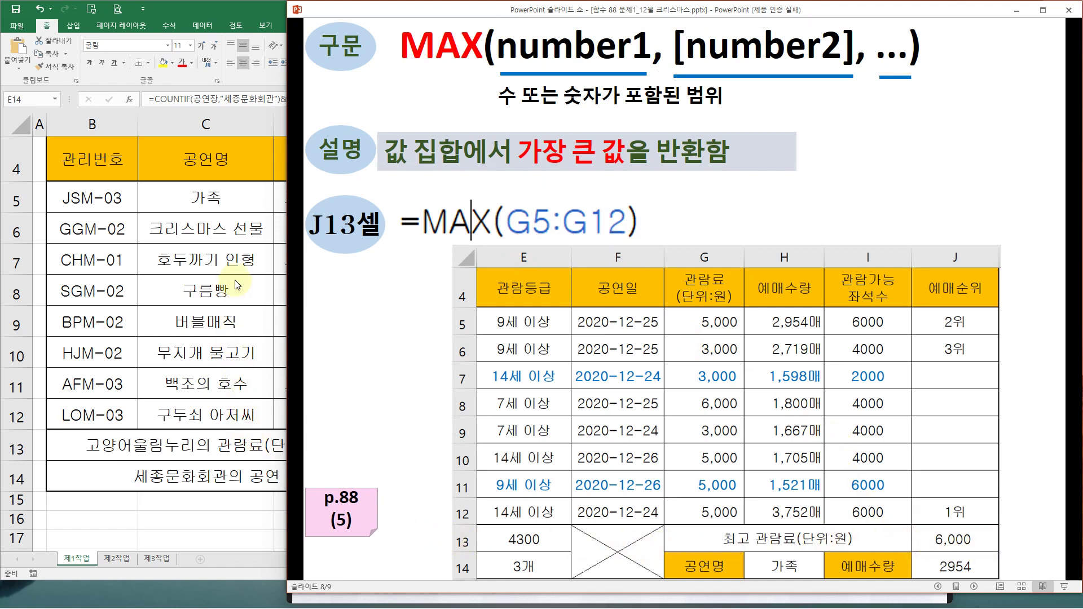
Switch back to the Excel workbook, enter =MAX(G5:G12) in J13 for the highest 관람료, and review the completed formula.
key("alt+Tab")
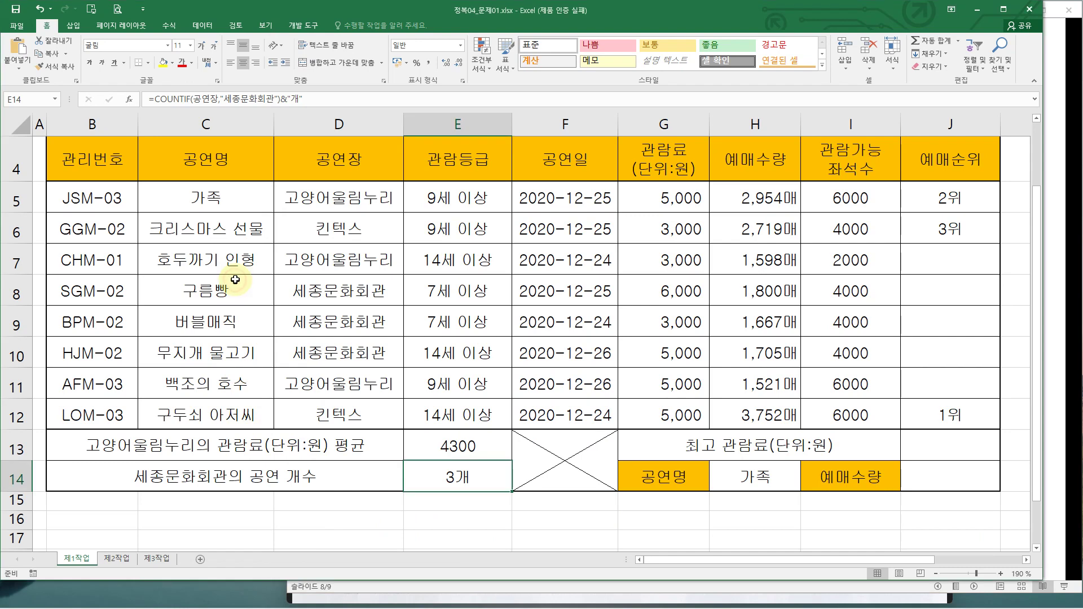
left_click(929, 449)
type("=")
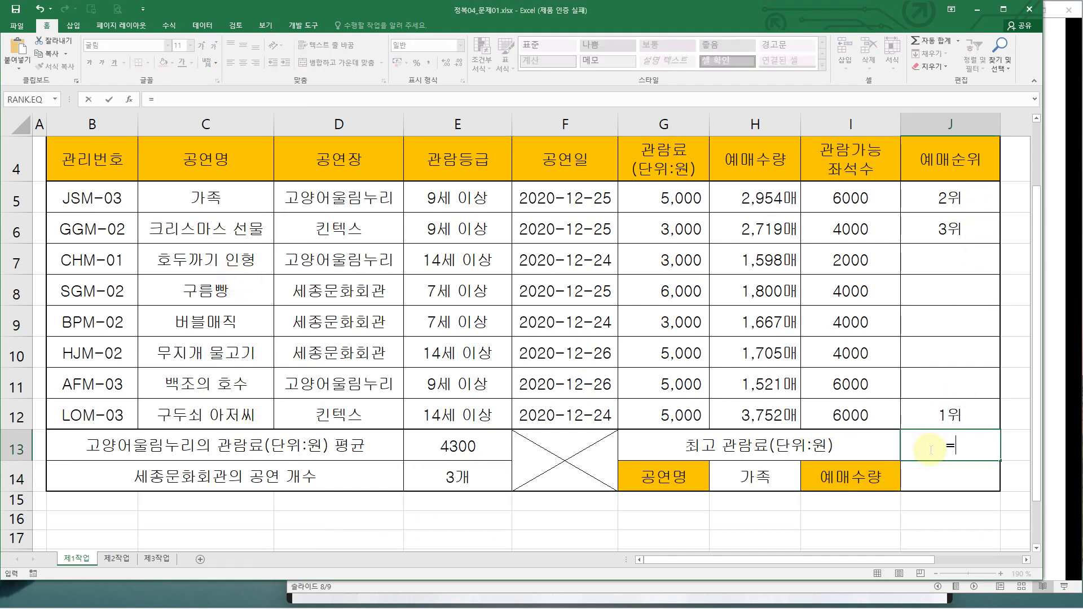
type("max(")
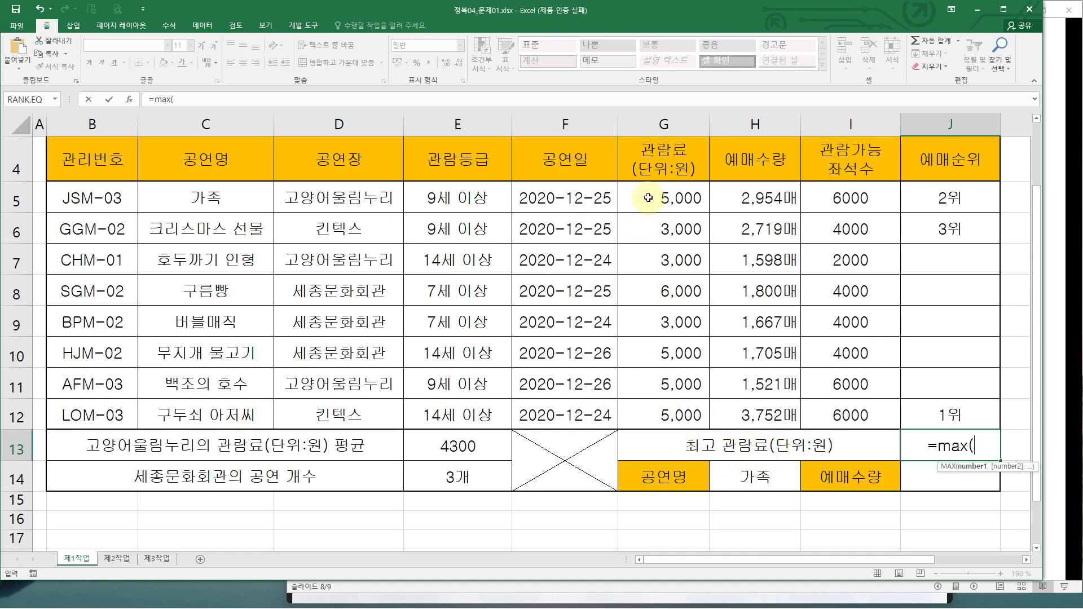
left_click_drag(649, 197, 658, 416)
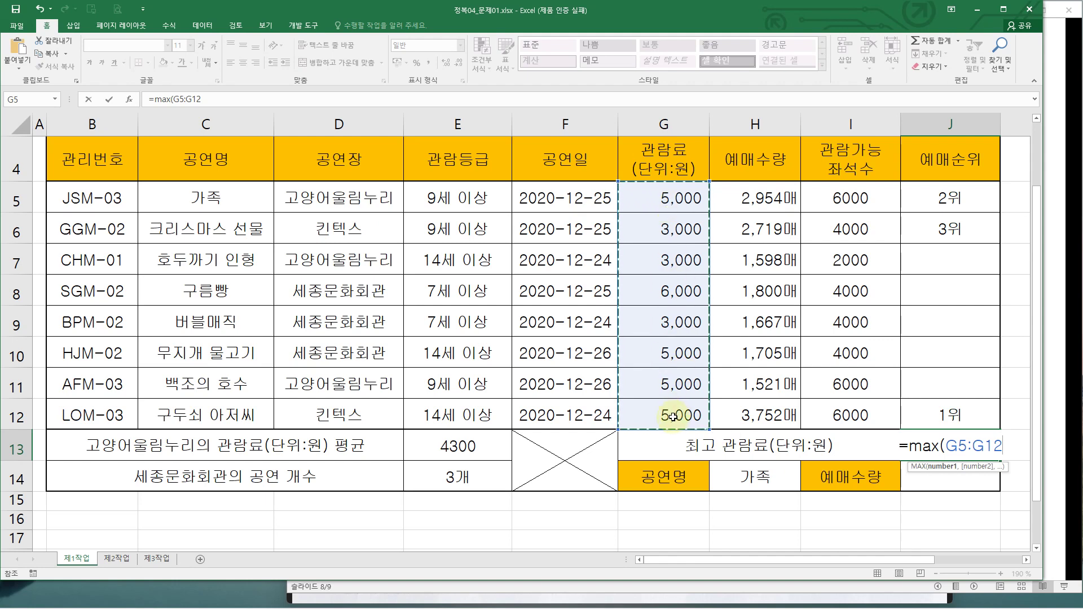
type(")")
key("Return")
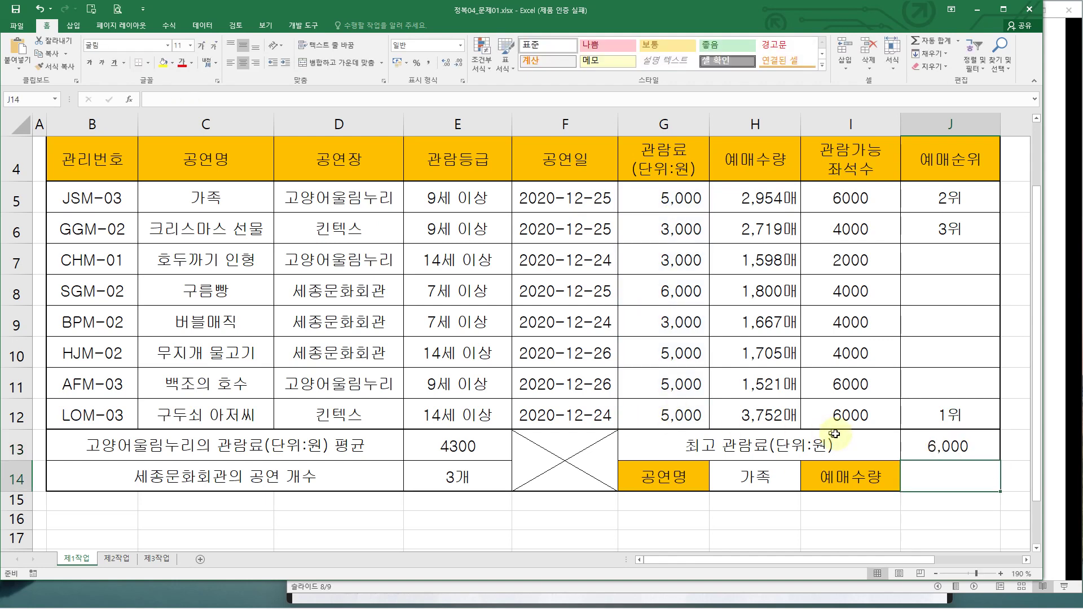
double_click(962, 445)
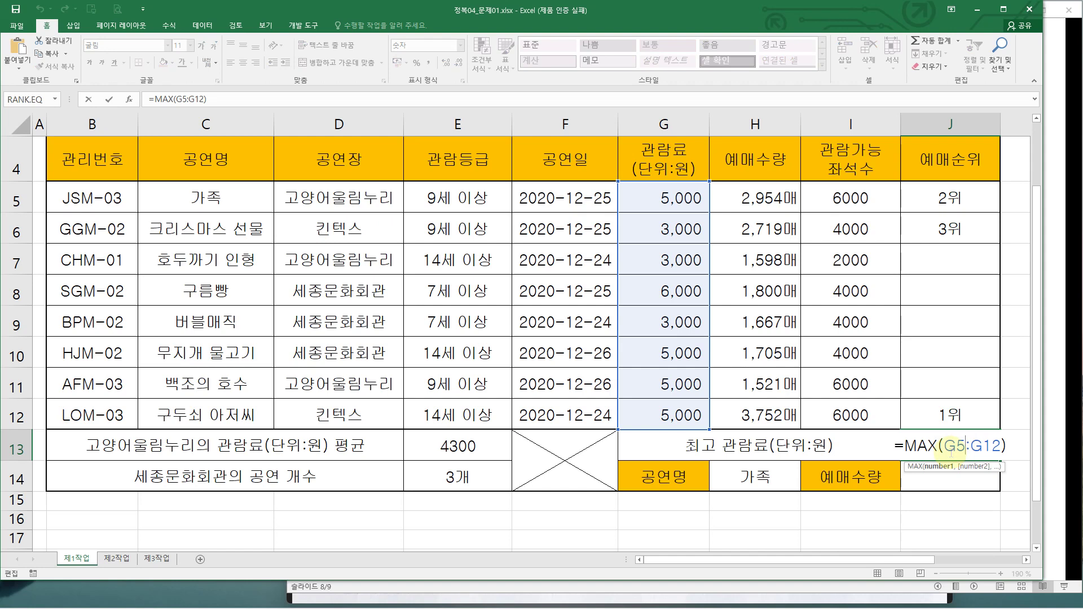
key("Escape")
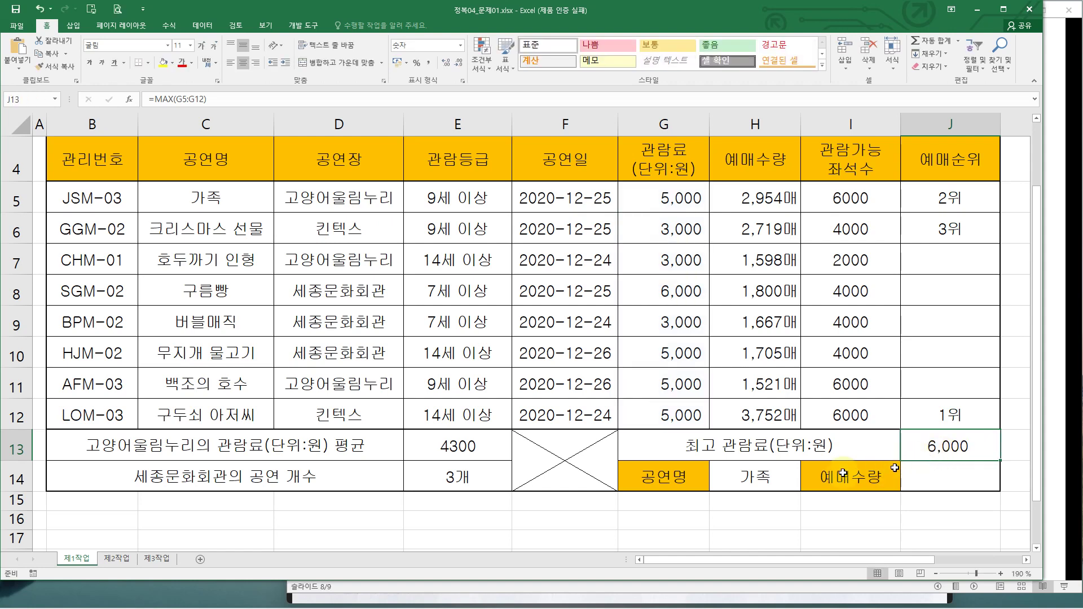
Switch to 88.jpg and read condition (6), examining its answer cell, the VLOOKUP requirement, and how 공연명 leads to 예매수량.
mouse_move(309, 549)
left_mouse_down()
mouse_move(353, 576)
mouse_move(779, 573)
left_mouse_up()
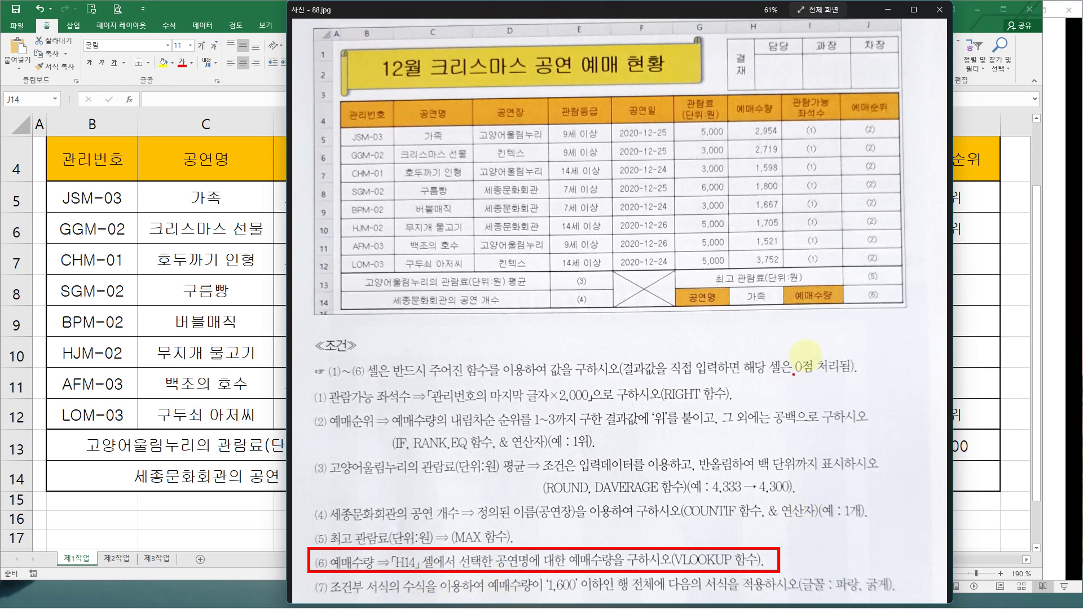
left_click_drag(853, 284, 897, 307)
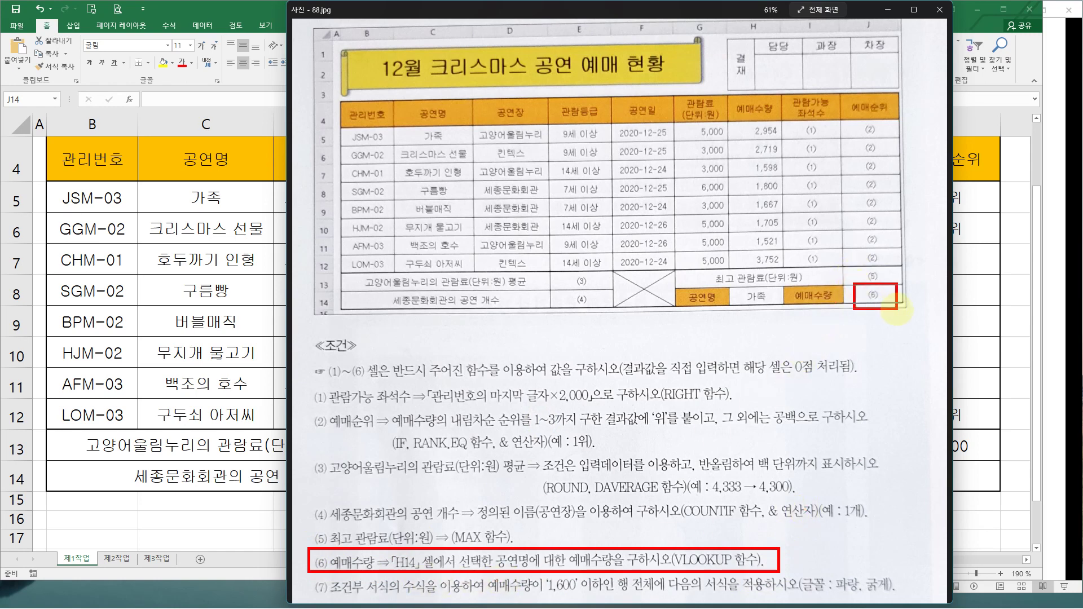
left_click_drag(669, 545, 763, 571)
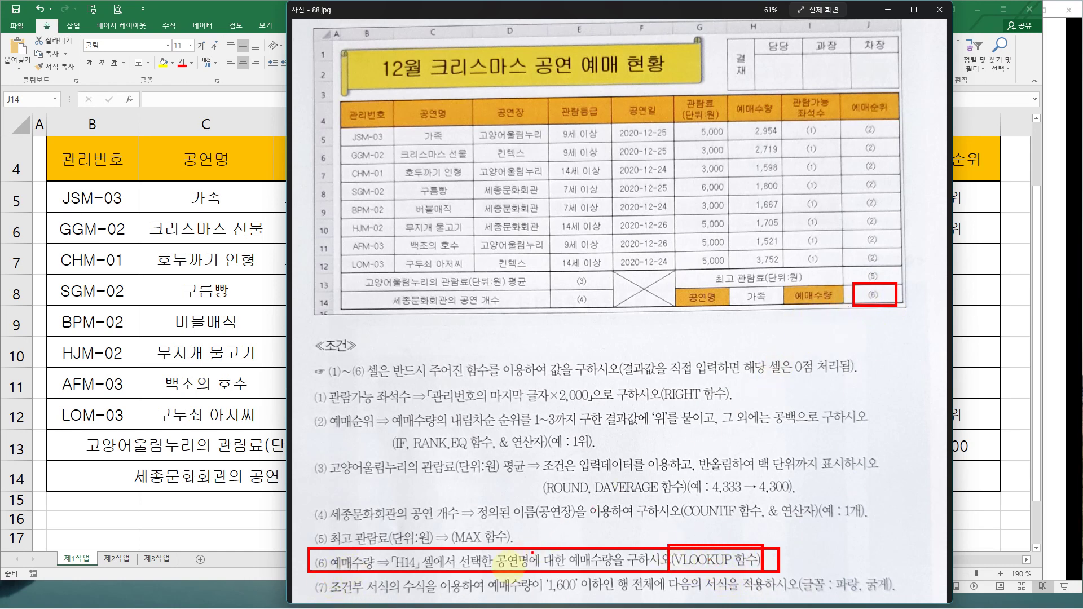
mouse_move(769, 302)
left_mouse_down()
mouse_move(751, 316)
mouse_move(744, 281)
mouse_move(787, 300)
mouse_move(758, 315)
left_mouse_up()
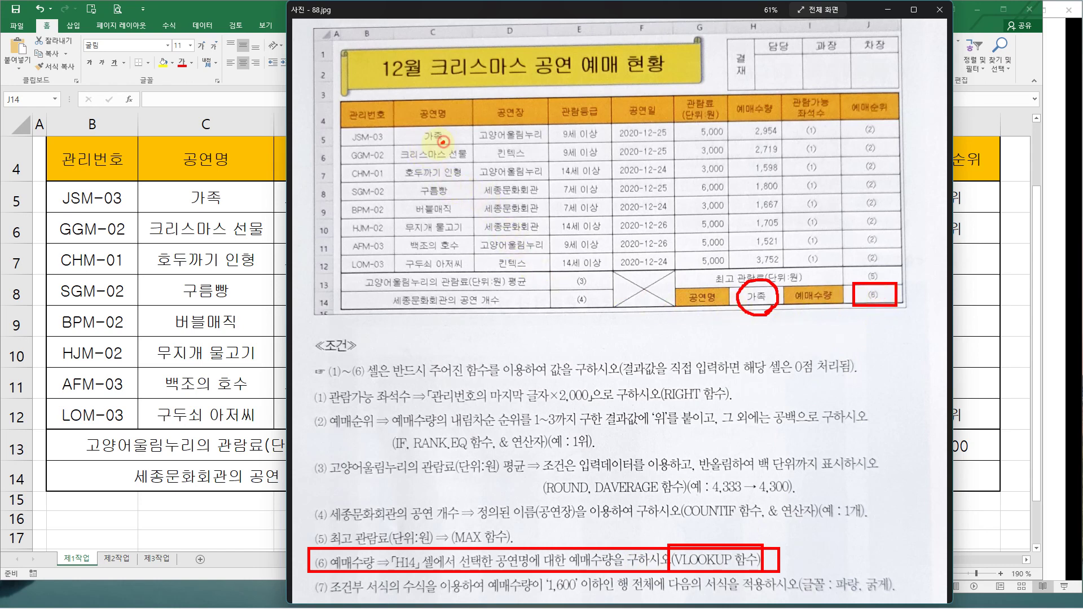
mouse_move(418, 135)
left_mouse_down()
mouse_move(751, 130)
mouse_move(770, 119)
mouse_move(858, 179)
mouse_move(883, 294)
left_mouse_up()
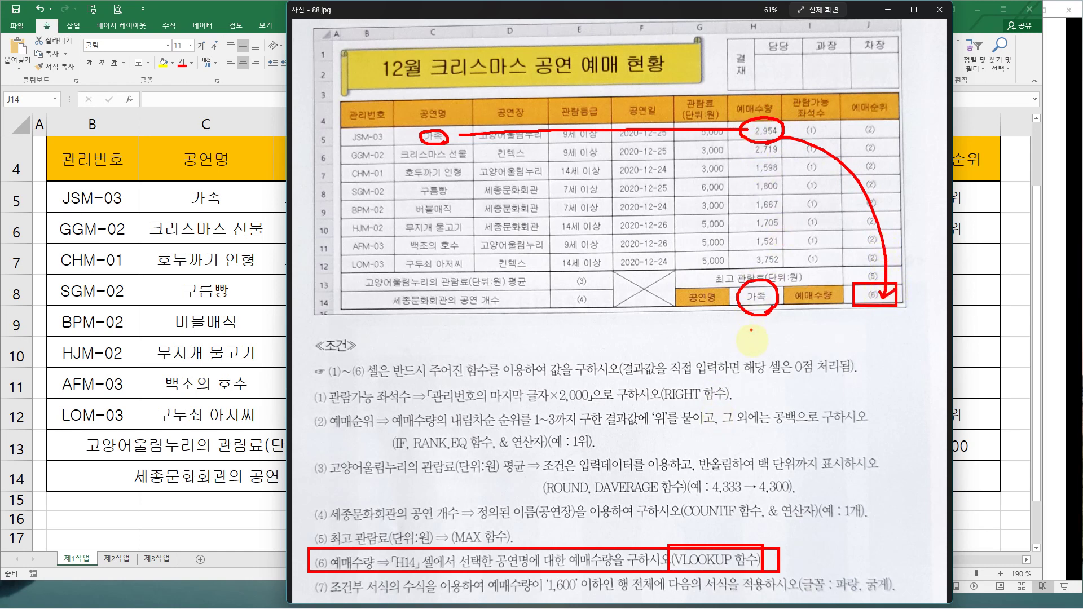
key("e")
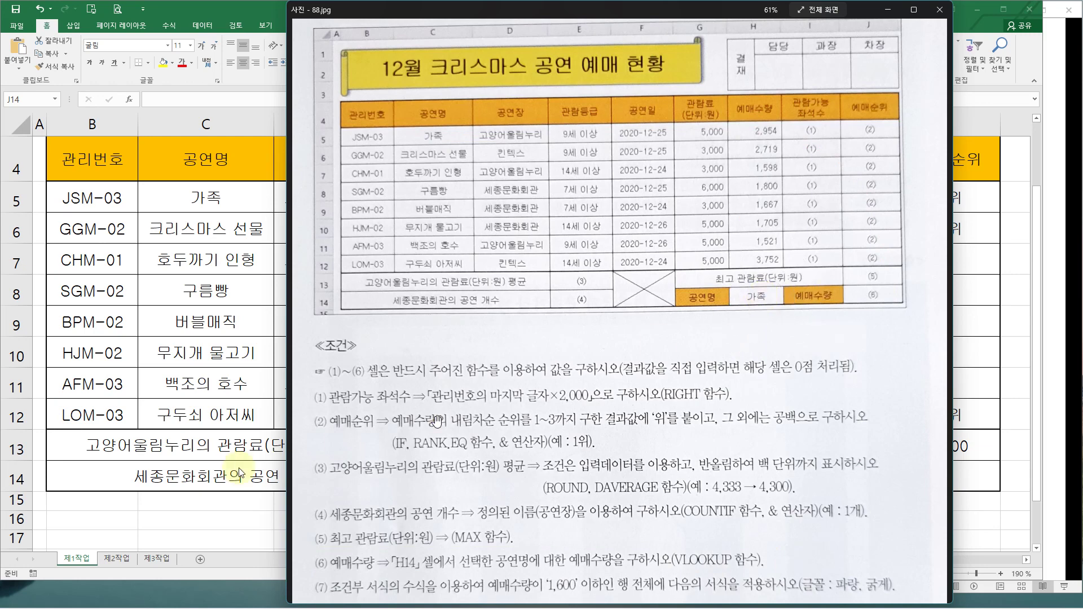
Return to the Excel workbook, choose 구름빵 as the 공연명 in H14, and trace its row across to 예매수량.
key("alt+Tab")
left_click(783, 479)
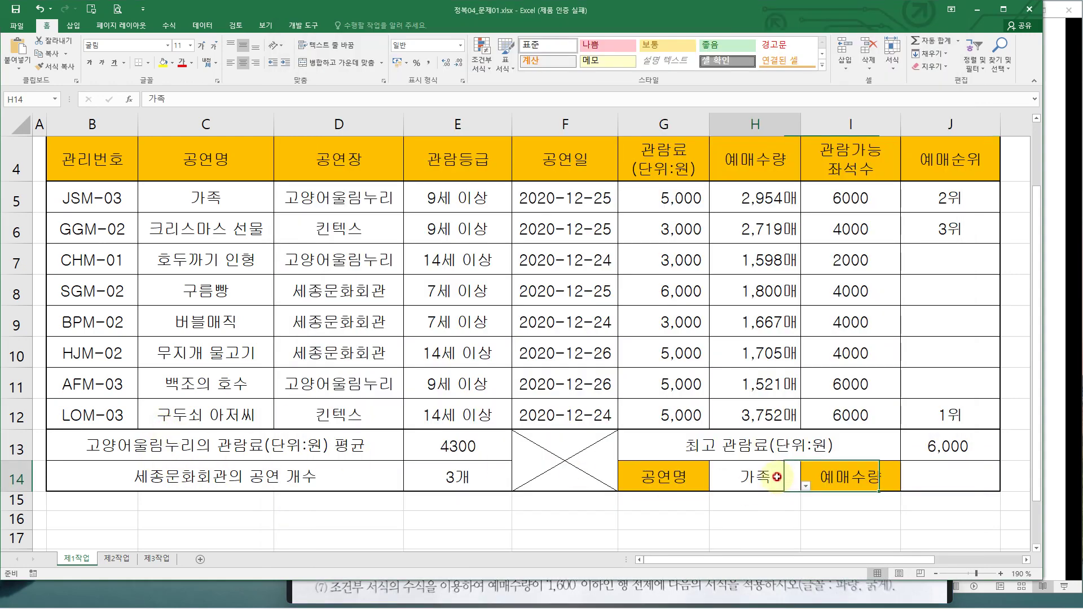
left_click(806, 486)
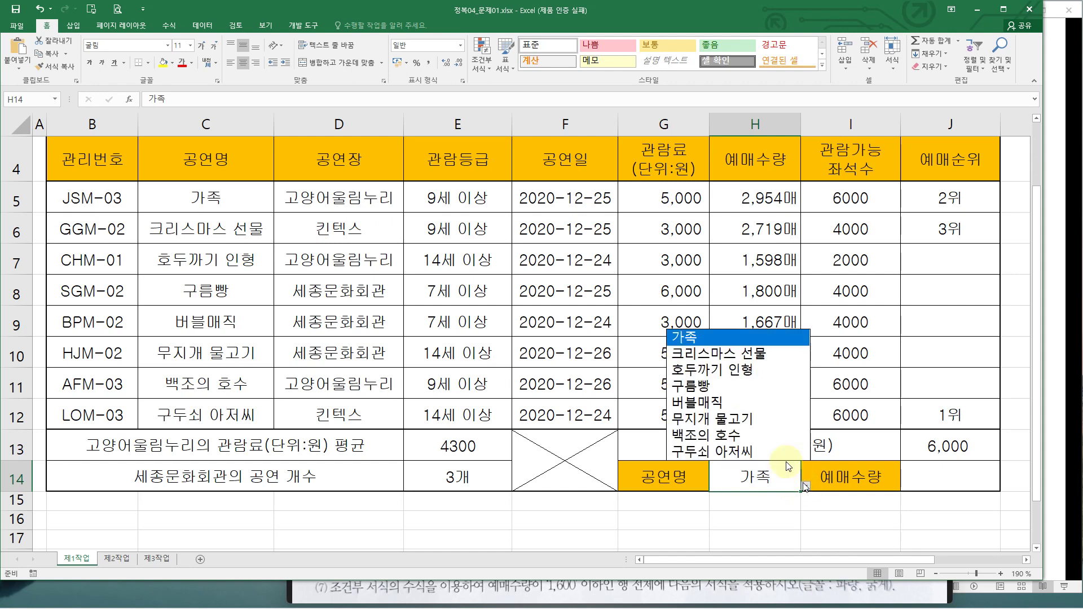
left_click(722, 391)
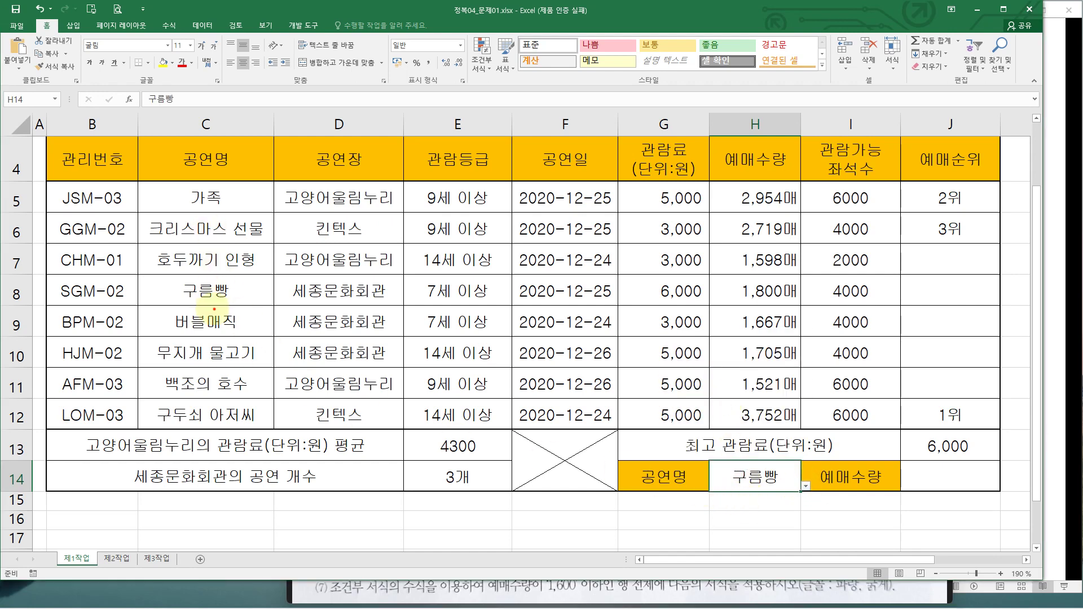
left_click_drag(131, 178, 829, 426)
mouse_move(246, 192)
left_mouse_down()
mouse_move(246, 271)
mouse_move(231, 303)
mouse_move(727, 288)
mouse_move(737, 274)
mouse_move(822, 319)
mouse_move(936, 469)
left_mouse_up()
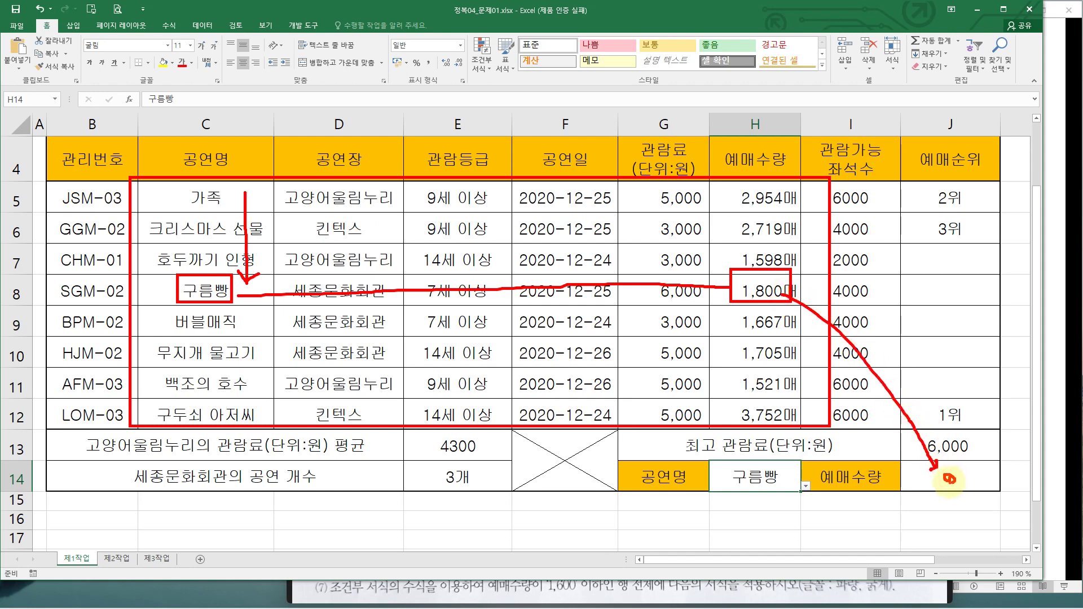
key("Escape")
Start a VLOOKUP formula in J14 and open its function arguments dialog.
left_click(816, 474)
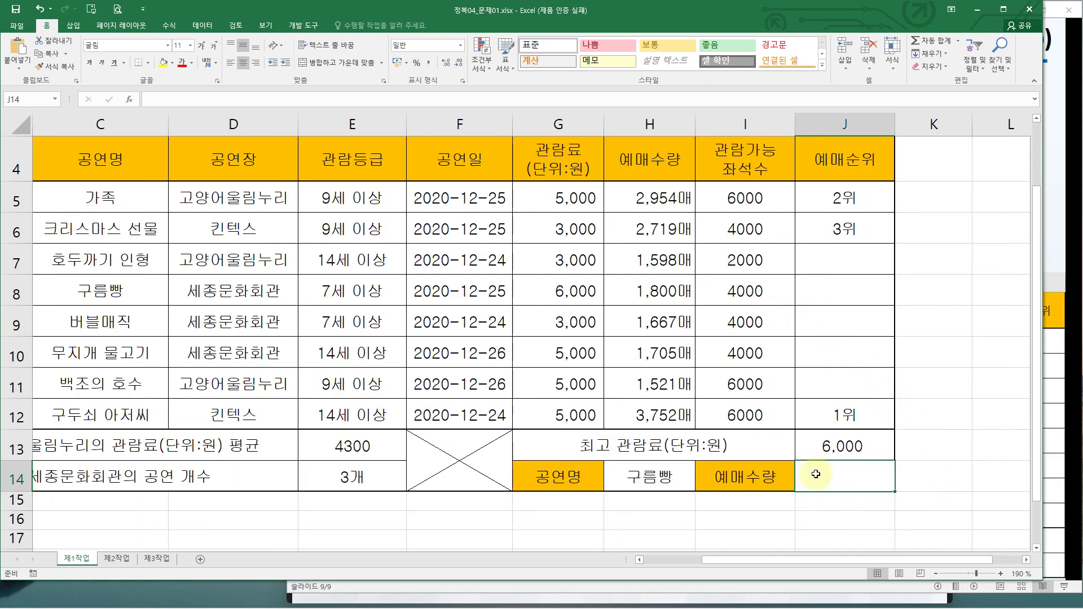
type("=v")
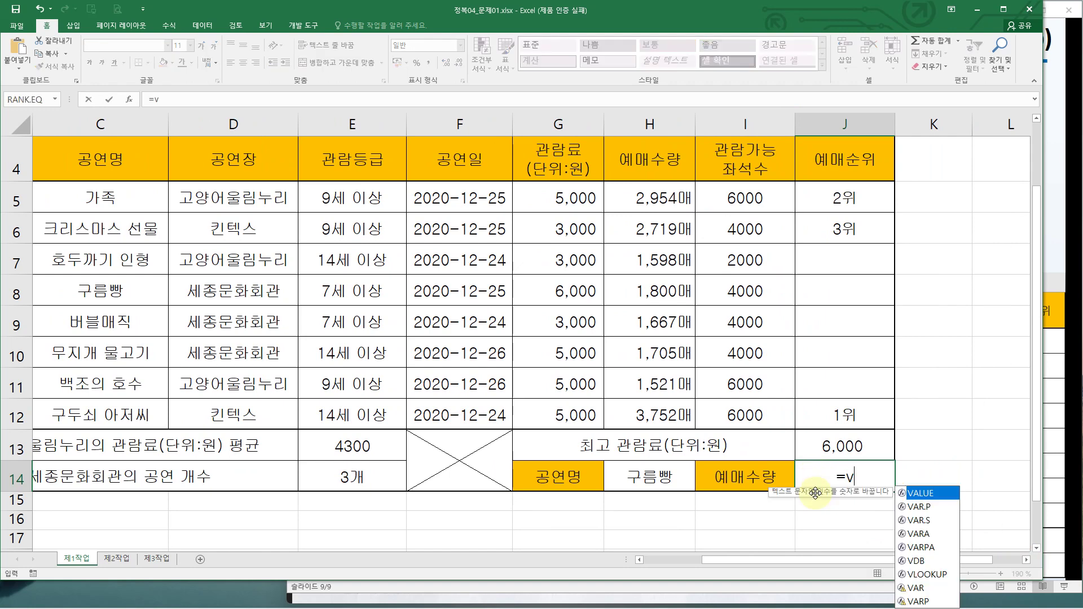
type("l")
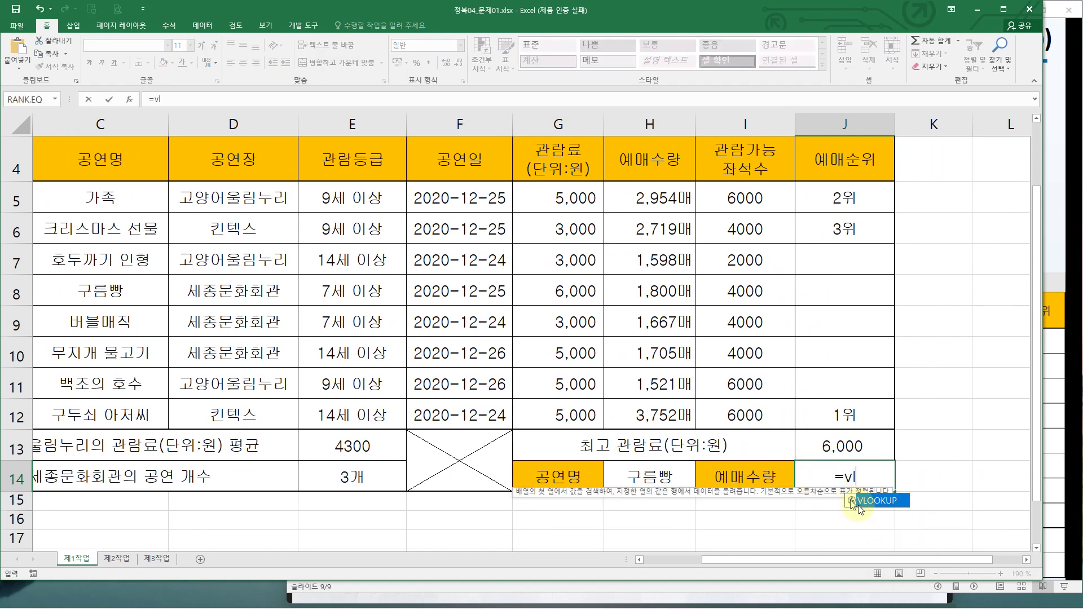
double_click(876, 501)
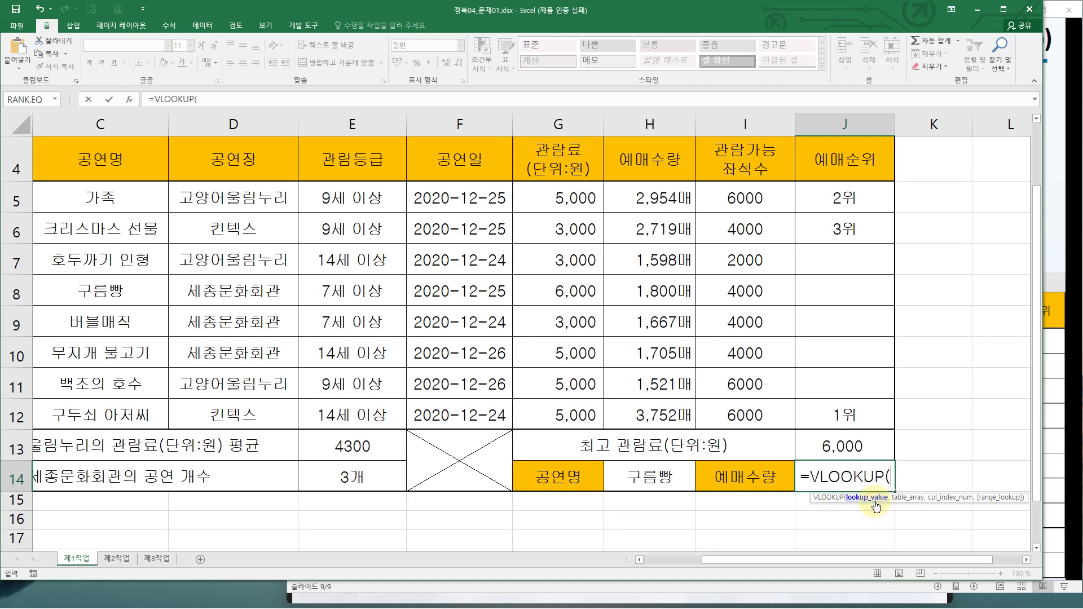
left_click(129, 99)
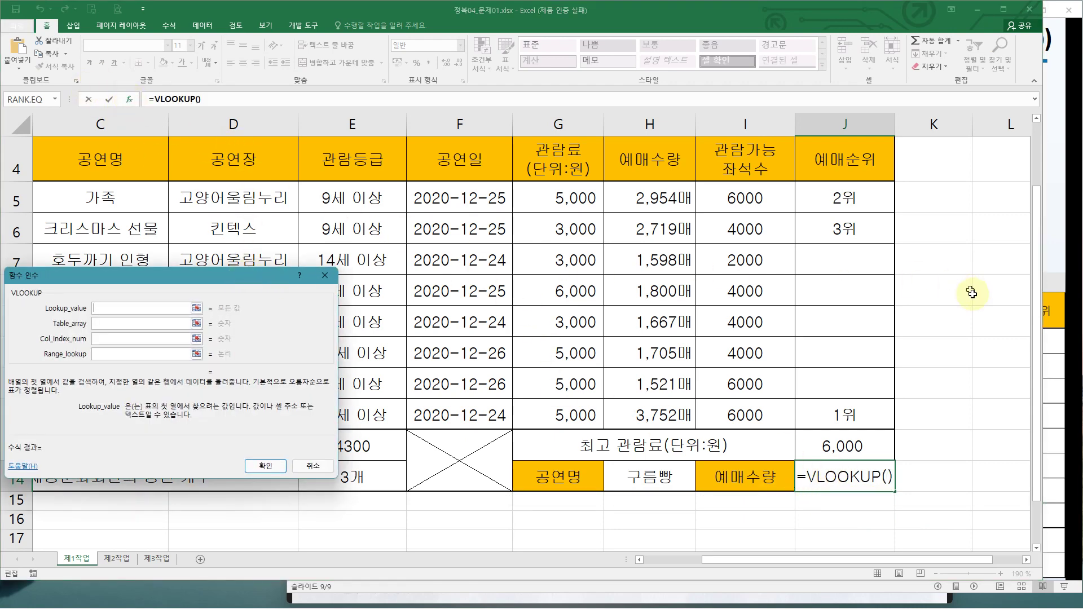
Switch to the PowerPoint slide show and study the VLOOKUP syntax slide, relating Lookup_value to the 공연명 cell H14.
left_click(1050, 391)
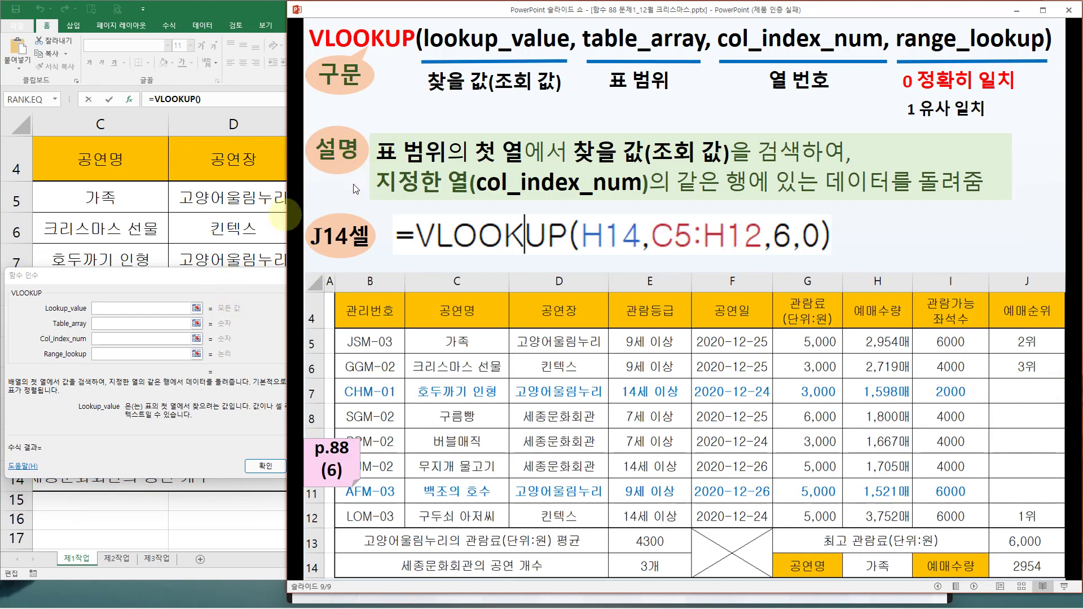
left_click_drag(40, 302, 89, 317)
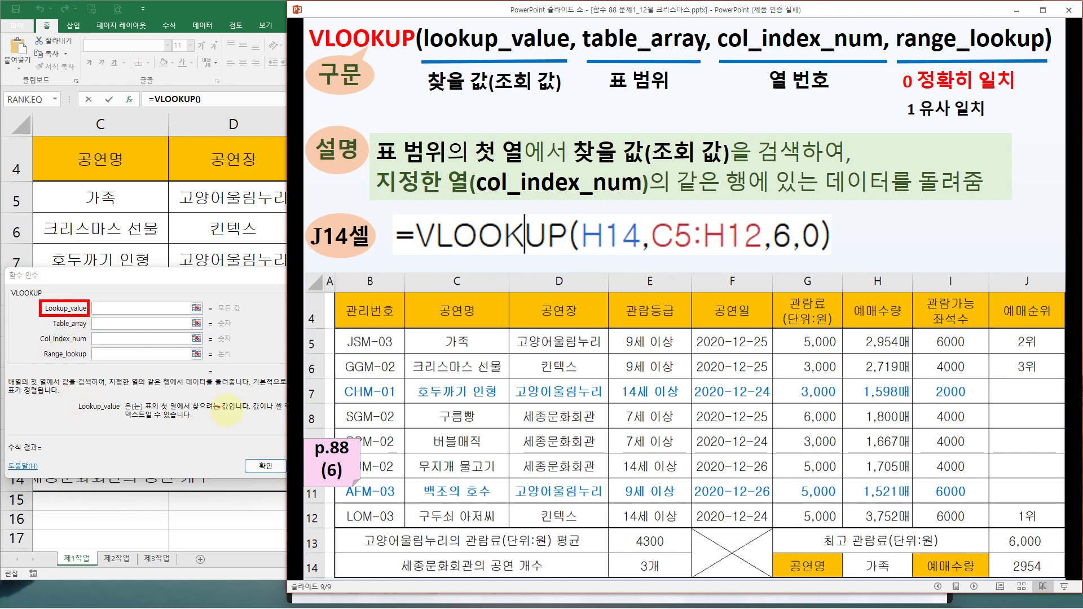
mouse_move(939, 514)
left_mouse_down()
mouse_move(661, 550)
mouse_move(345, 414)
left_mouse_up()
mouse_move(949, 295)
left_mouse_down()
mouse_move(975, 490)
mouse_move(861, 514)
left_mouse_up()
key("e")
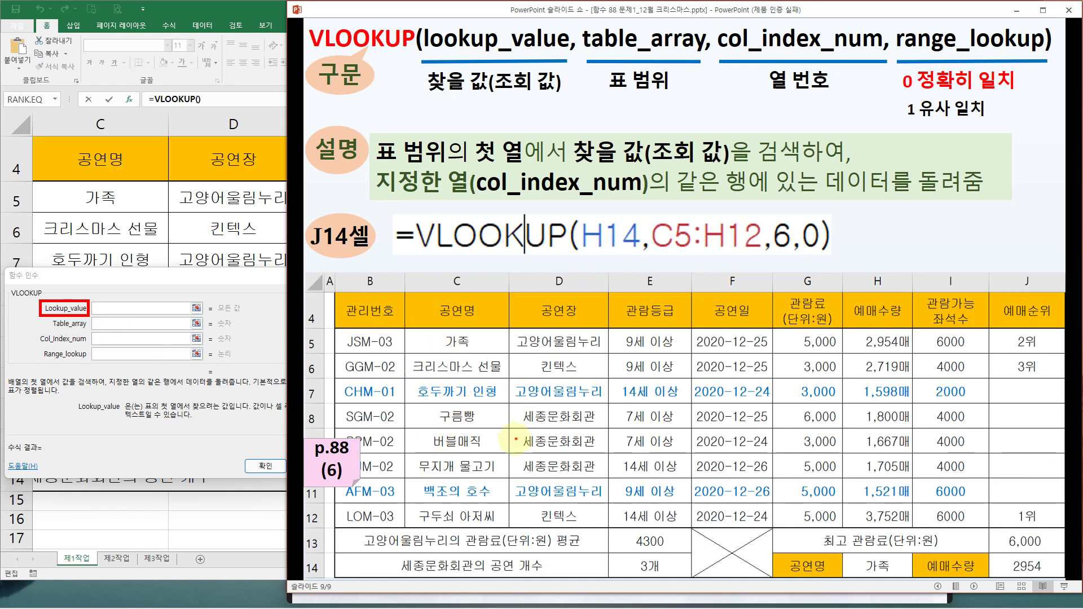
left_click_drag(862, 551, 899, 584)
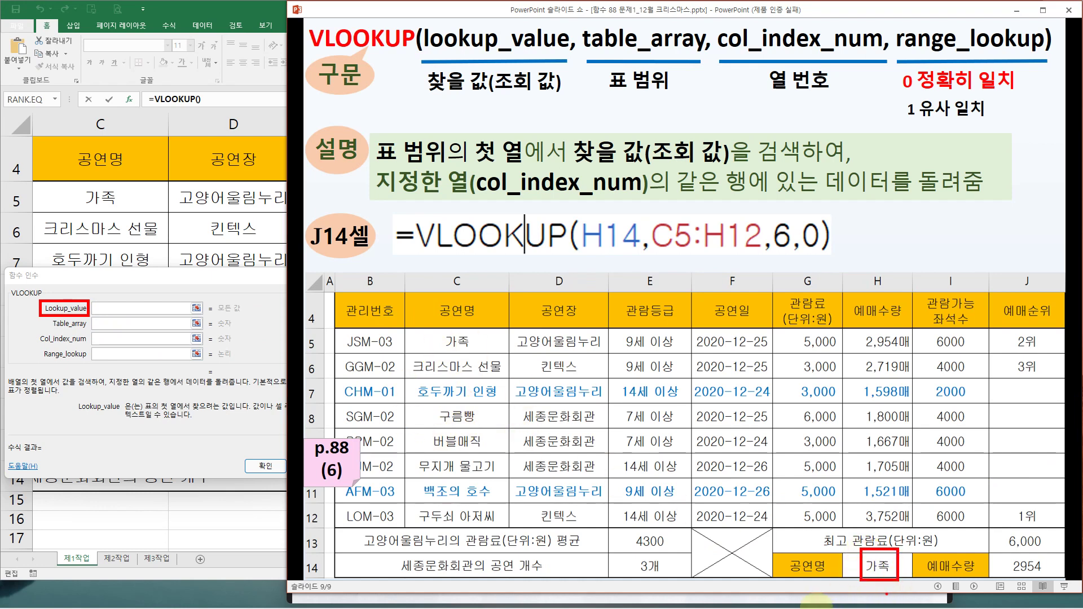
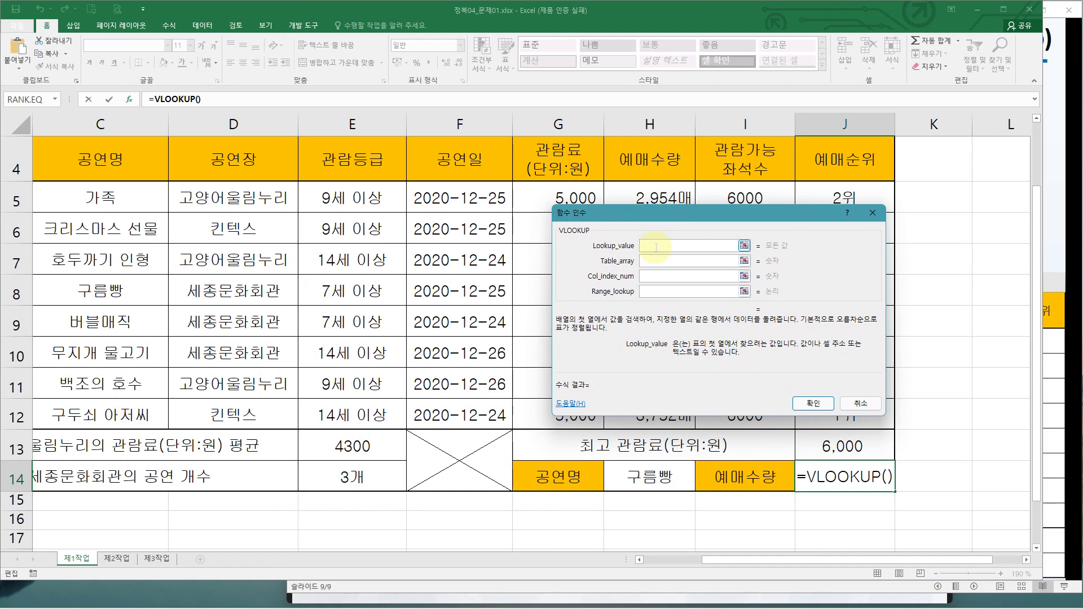
Set the VLOOKUP arguments Lookup_value to H14 and Table_array to C5:H12.
left_click(657, 479)
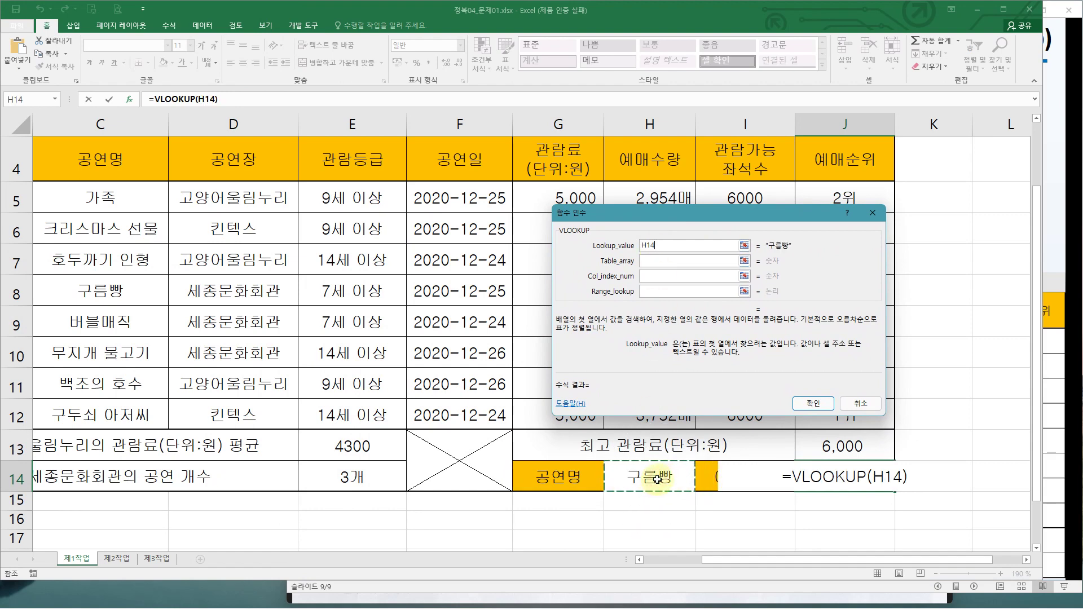
left_click(646, 262)
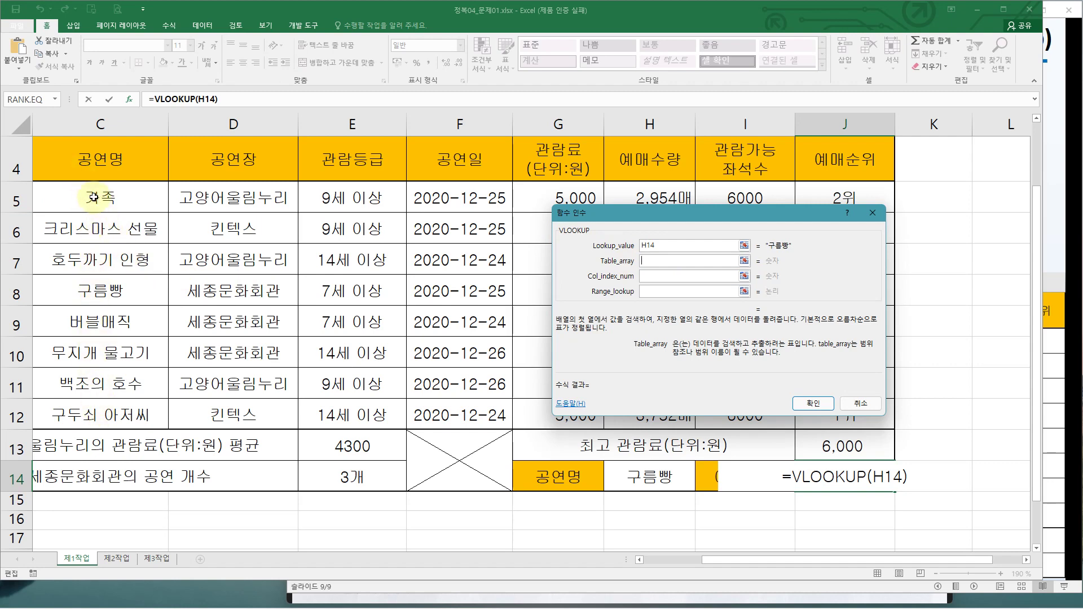
left_click_drag(93, 197, 659, 417)
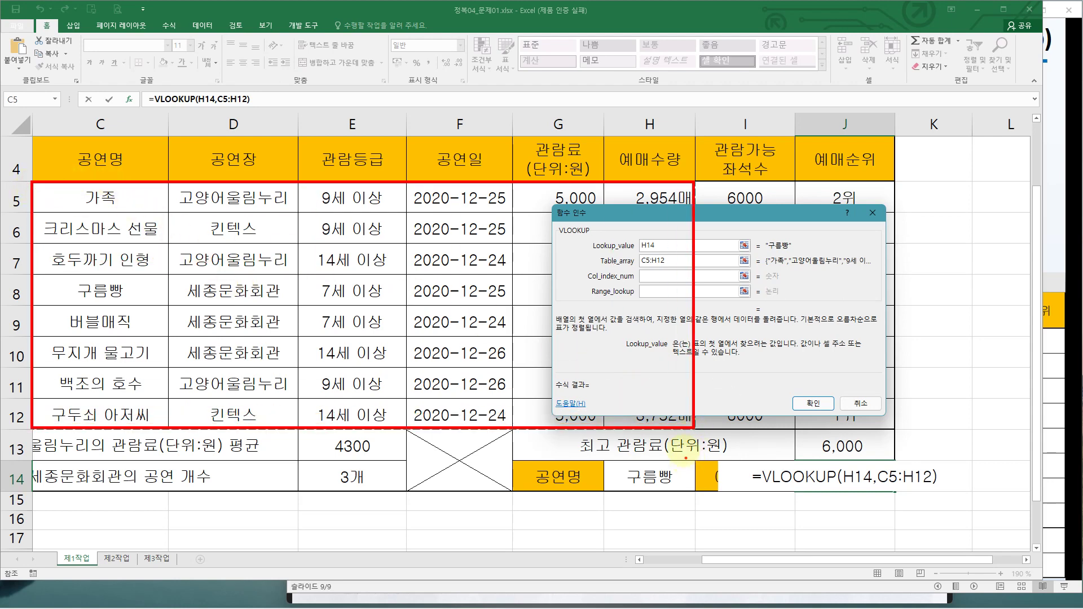
Set Col_index_num to 6 for the 예매수량 column and Range_lookup to 0 for an exact match.
left_click(667, 277)
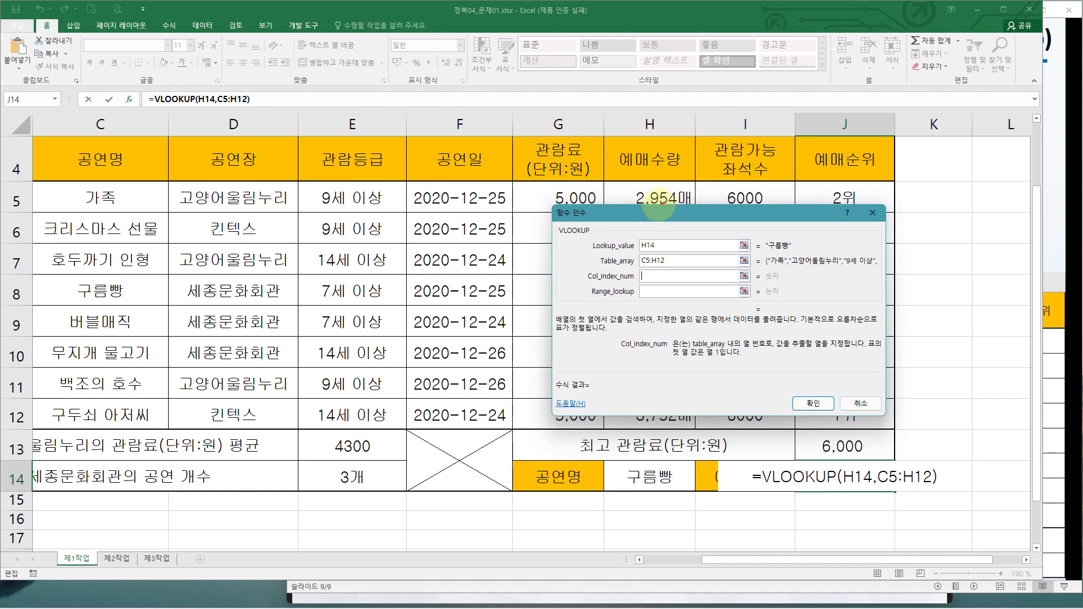
mouse_move(663, 171)
left_mouse_down()
mouse_move(659, 195)
mouse_move(653, 188)
left_mouse_up()
key("Escape")
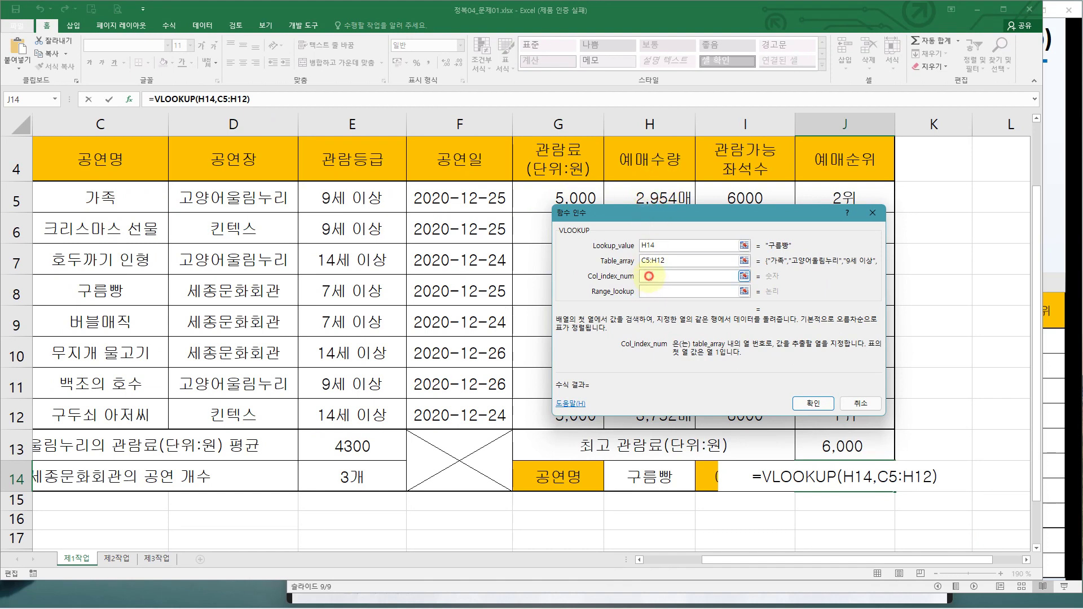
type("6")
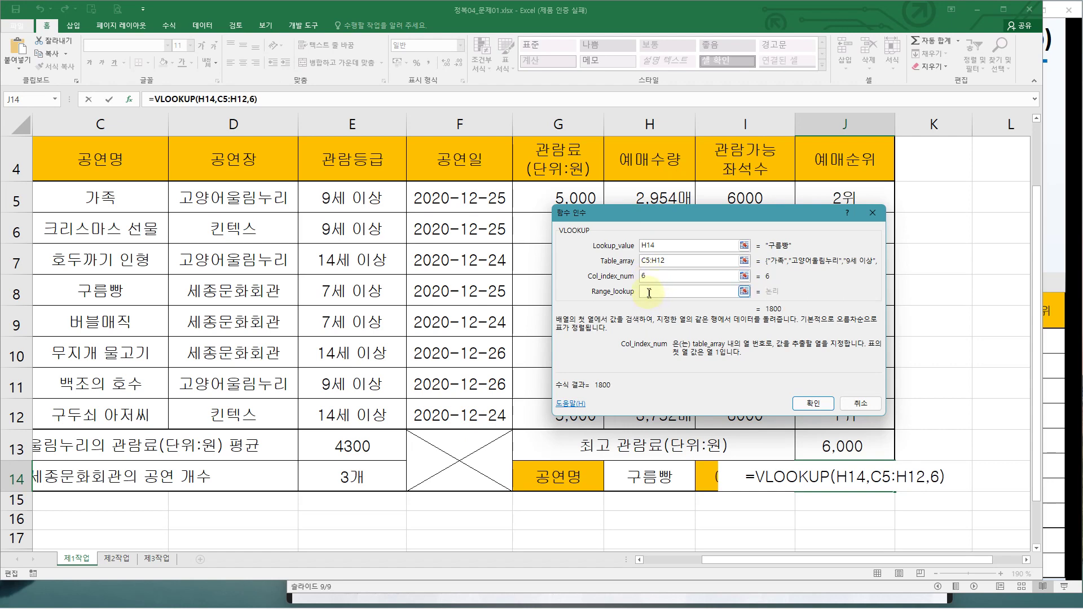
left_click(647, 292)
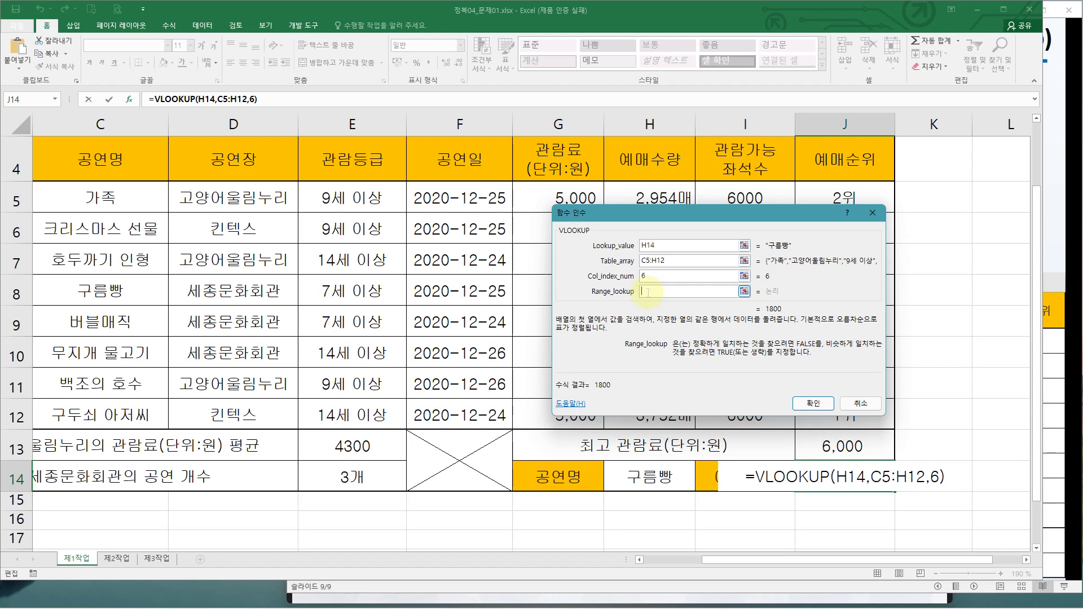
type("0")
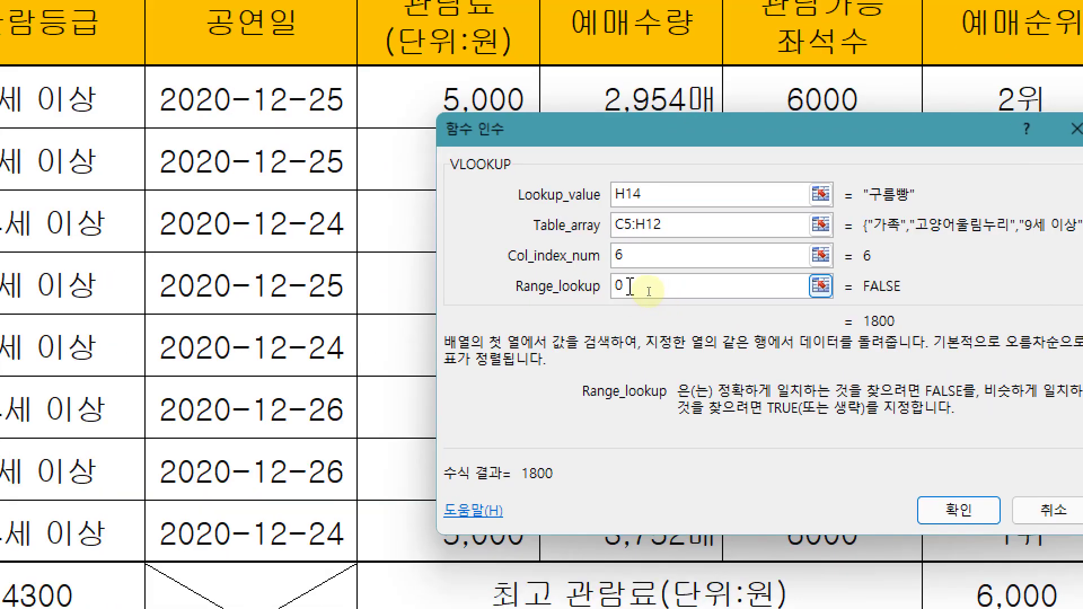
Try false as the Range_lookup value, set it back to 0, and apply the VLOOKUP formula in J14.
left_click_drag(638, 292, 610, 295)
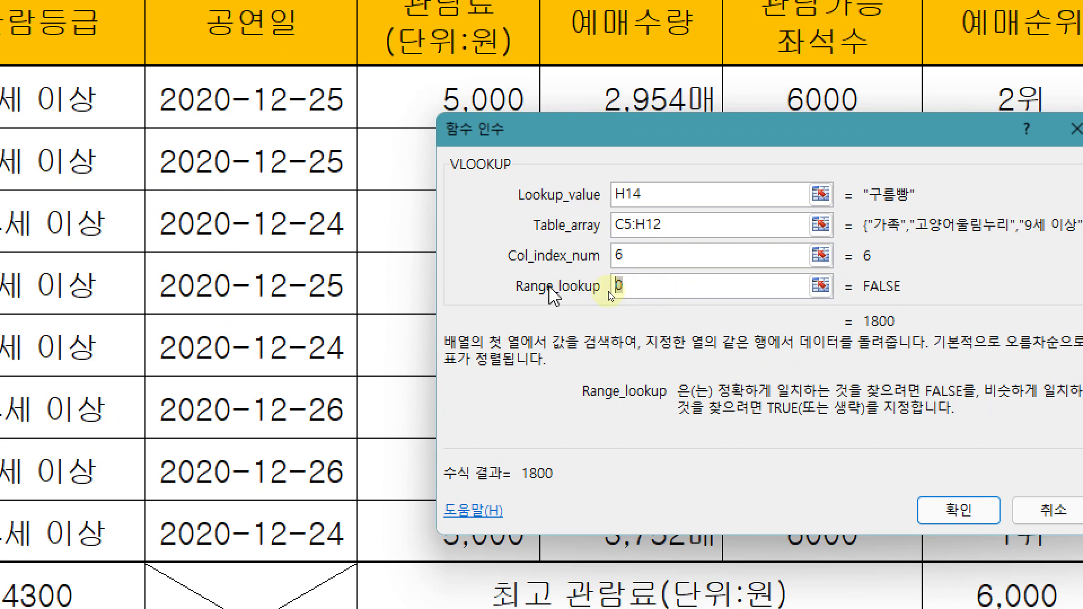
type("false")
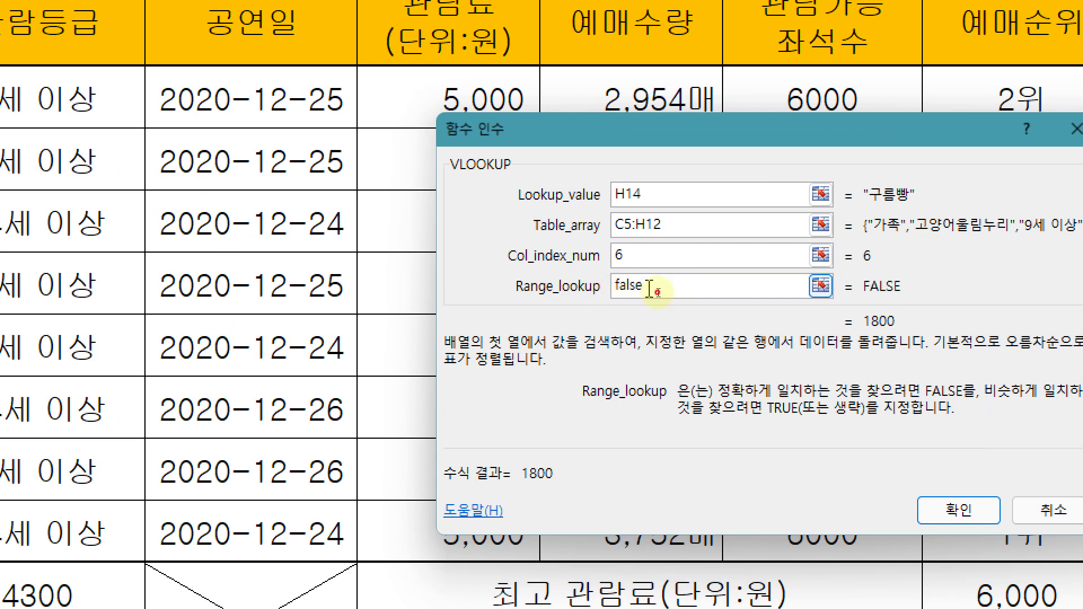
left_click_drag(655, 290, 614, 319)
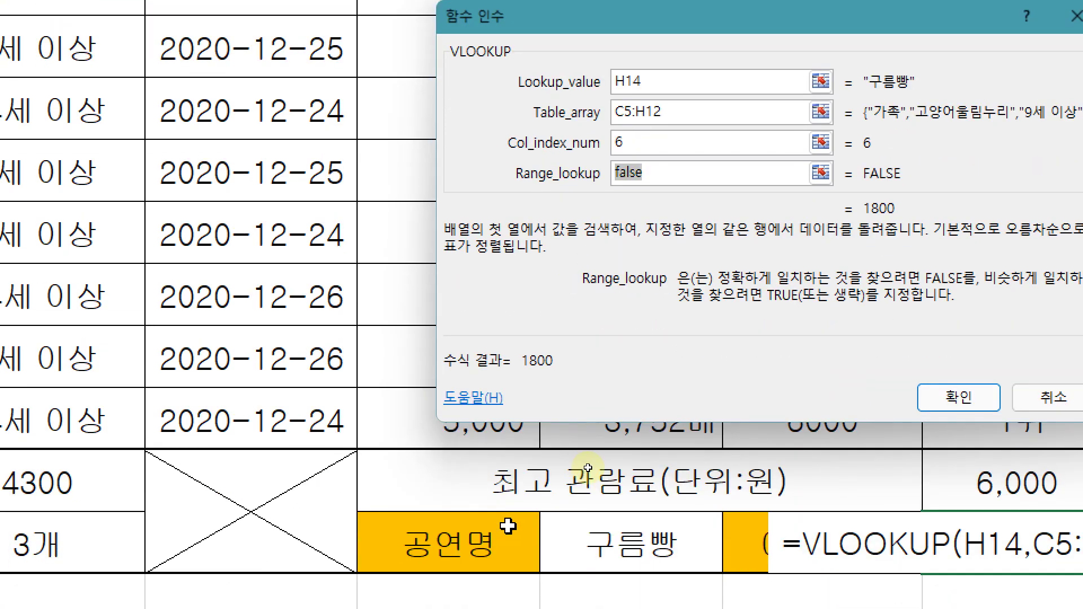
type("0")
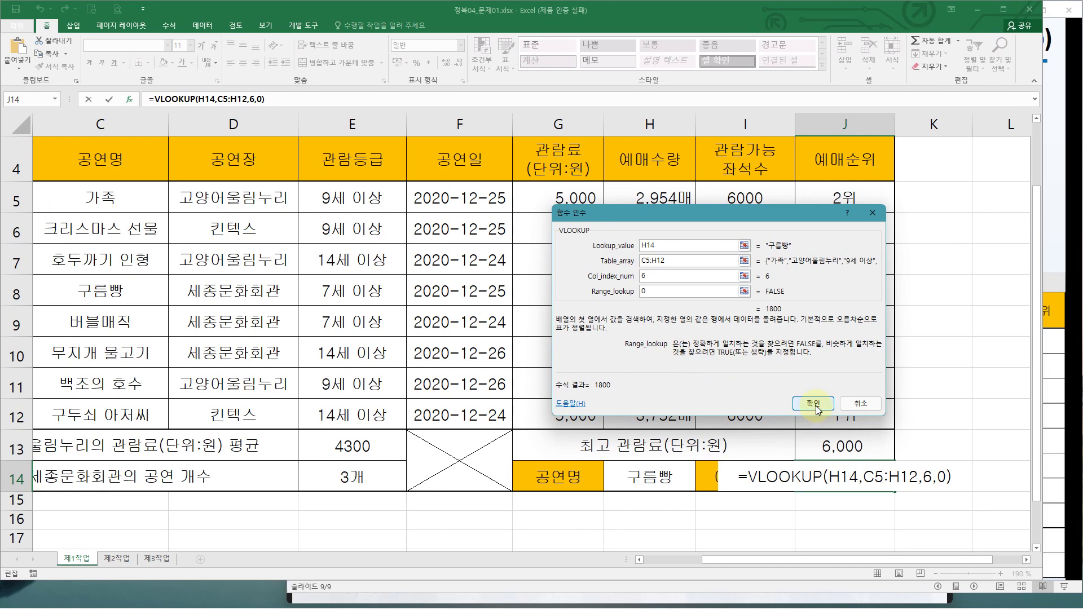
left_click(814, 404)
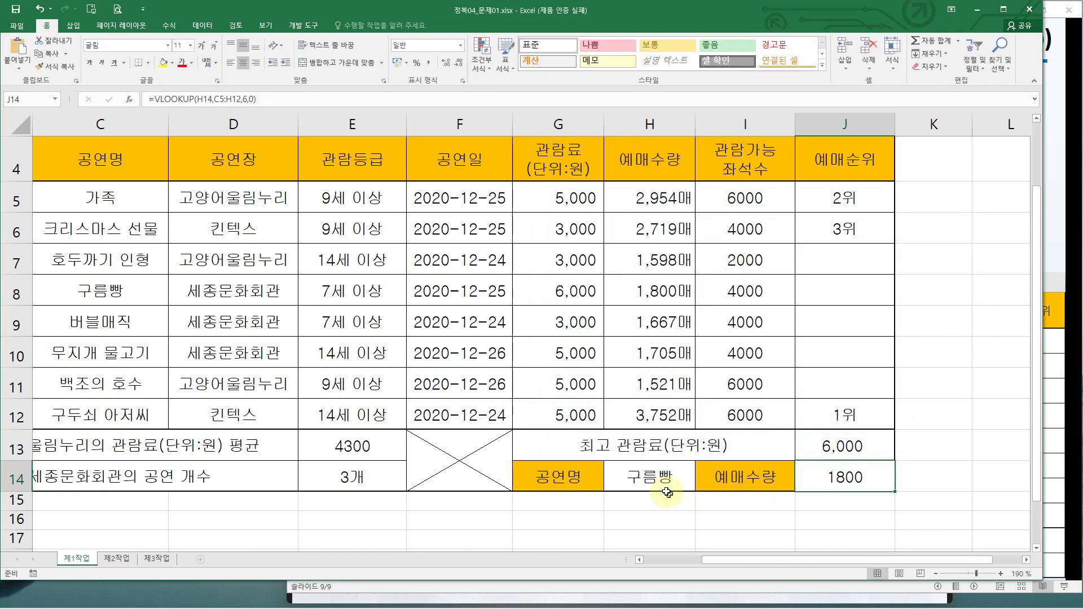
Trace how the VLOOKUP in J14 searches C5:H12 for the H14 performance and picks up the matching 예매수량.
left_click_drag(605, 458, 684, 491)
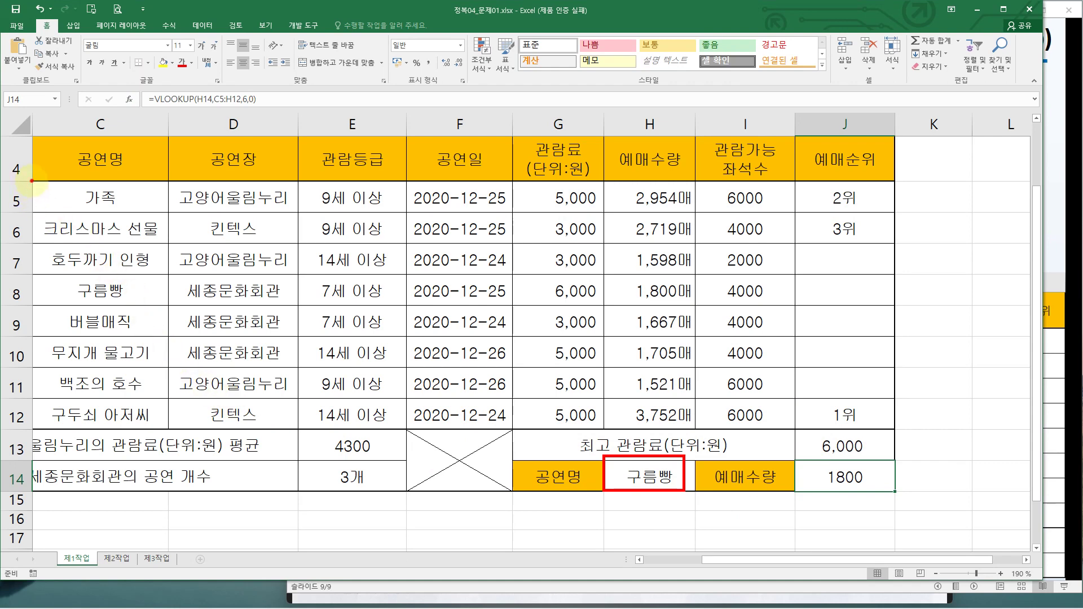
mouse_move(32, 180)
left_mouse_down()
mouse_move(464, 359)
mouse_move(704, 390)
mouse_move(705, 426)
left_mouse_up()
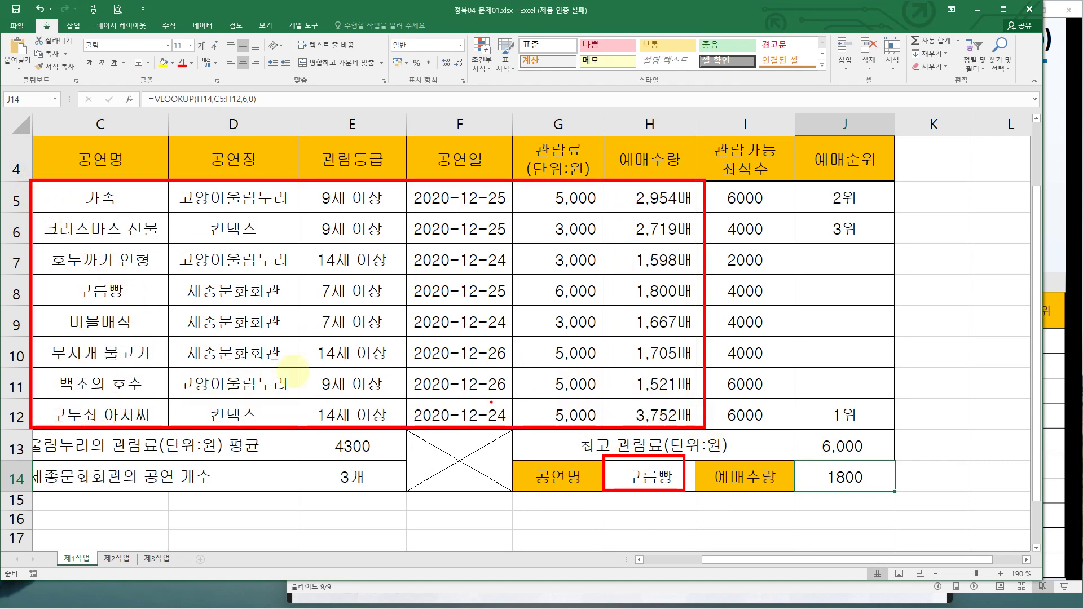
left_click_drag(158, 193, 157, 267)
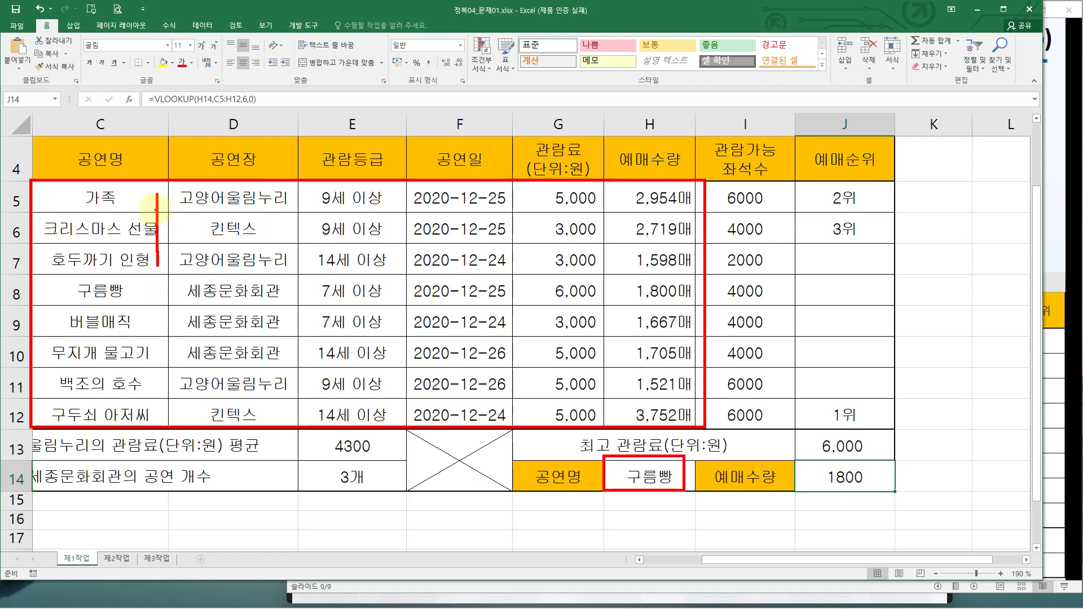
mouse_move(155, 201)
left_mouse_down()
mouse_move(158, 290)
mouse_move(163, 282)
left_mouse_up()
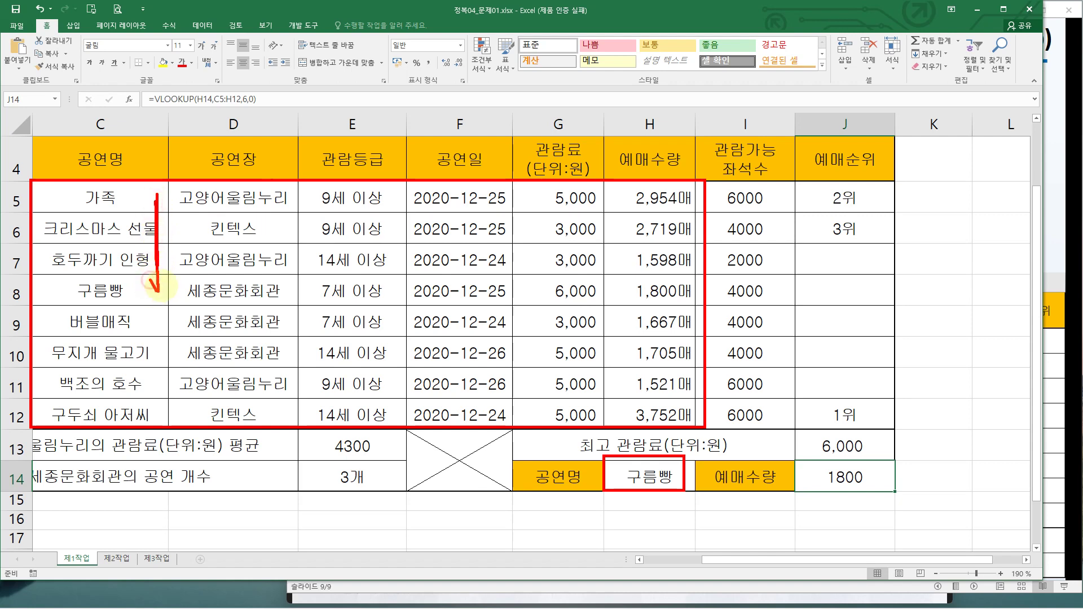
left_click_drag(66, 283, 66, 284)
mouse_move(145, 295)
left_mouse_down()
mouse_move(677, 304)
mouse_move(824, 423)
mouse_move(846, 460)
mouse_move(824, 461)
left_mouse_up()
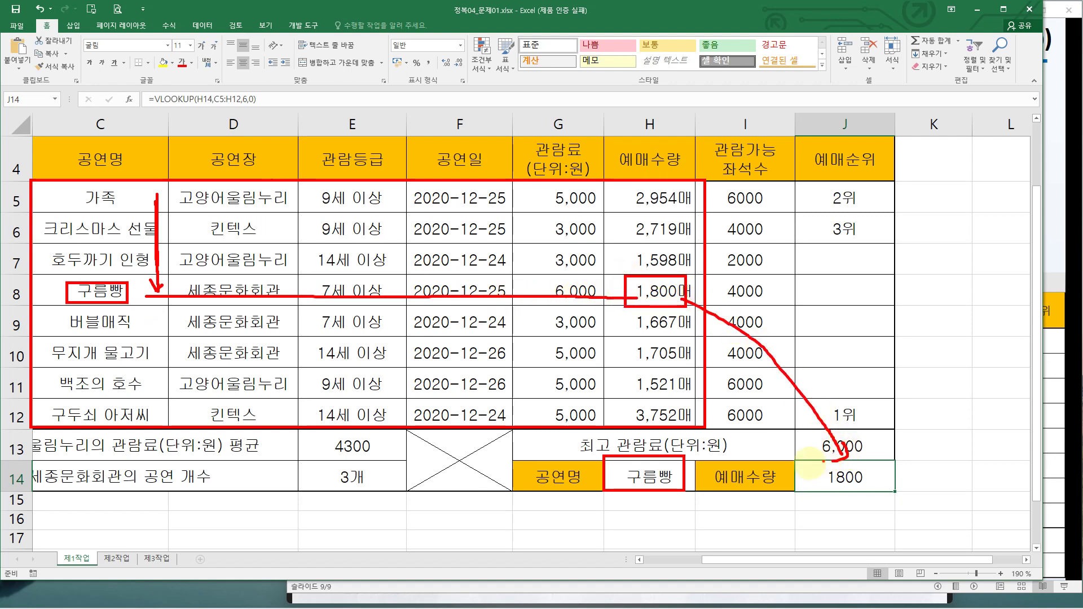
key("Escape")
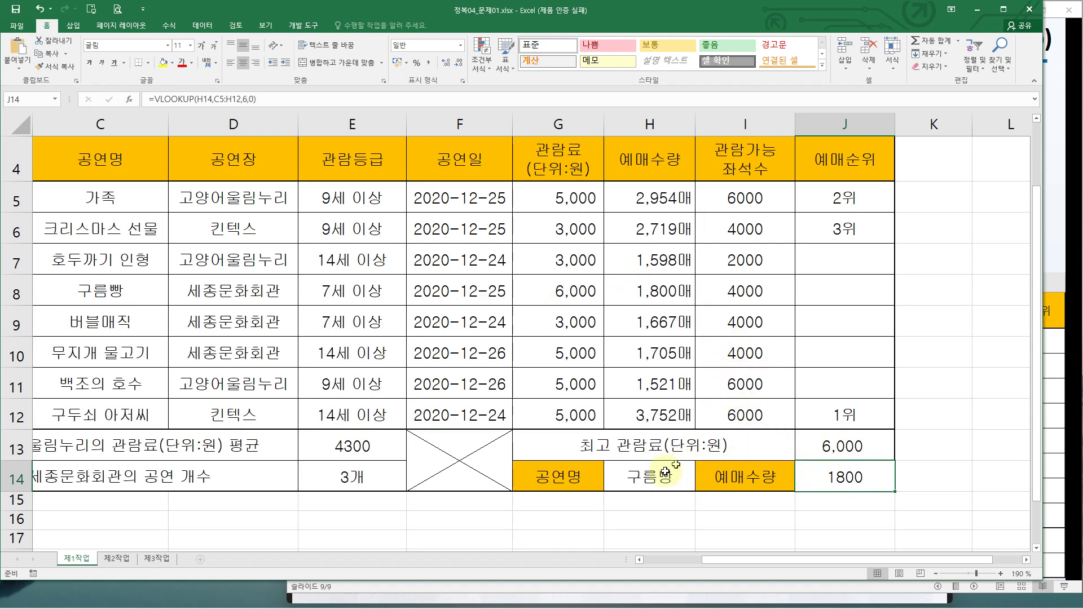
Choose 가족 as the 공연명 in H14.
left_click(653, 479)
left_click(700, 486)
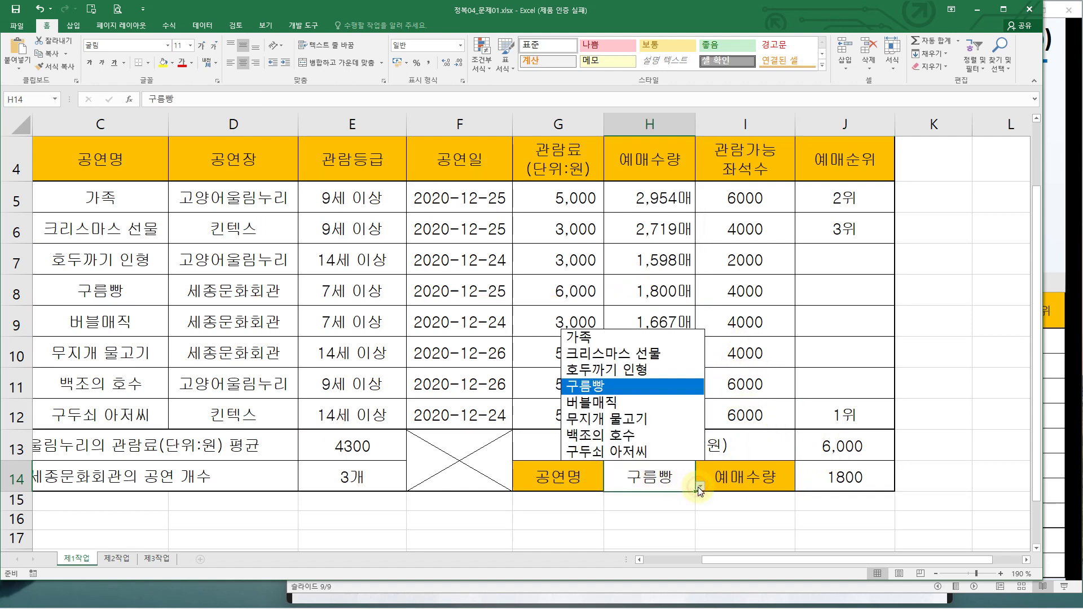
left_click(607, 340)
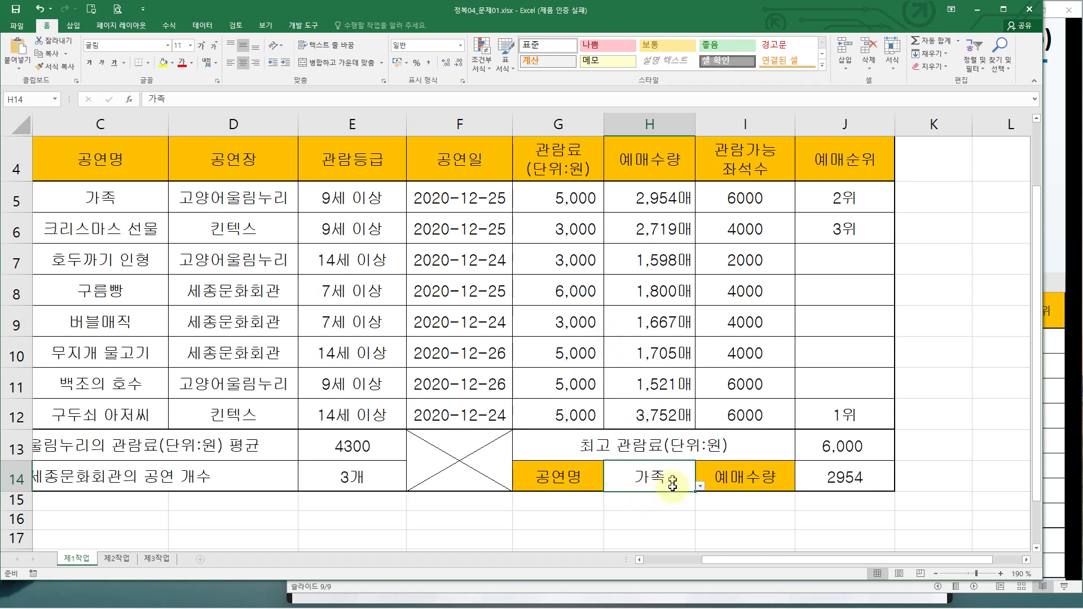
Switch to the exam sheet picture 88.jpg in Photos and read condition (7) on the conditional formatting rule.
key("alt+Tab")
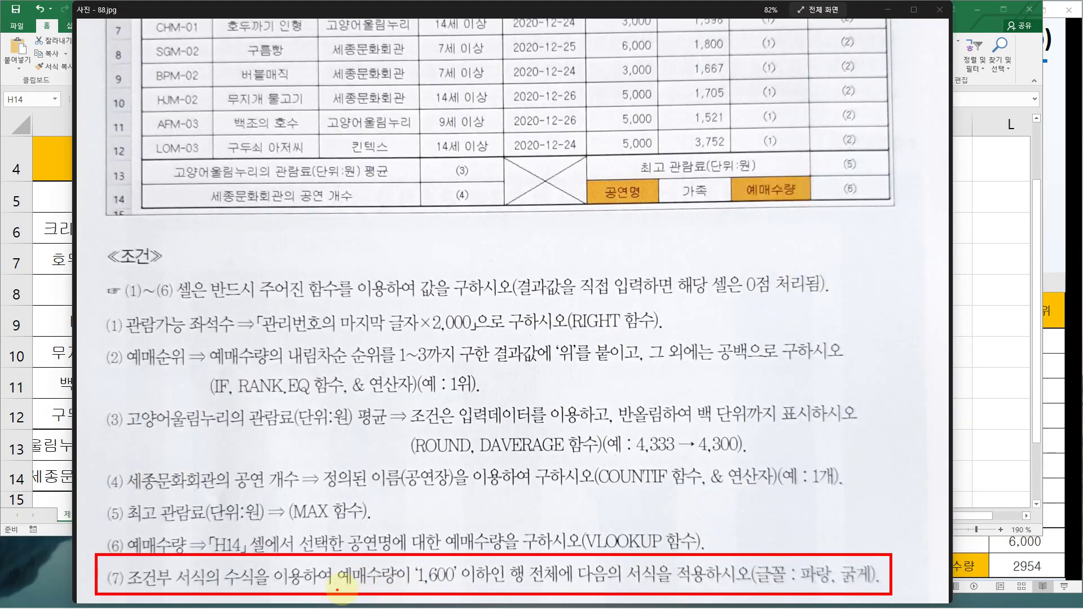
left_click_drag(337, 590, 450, 587)
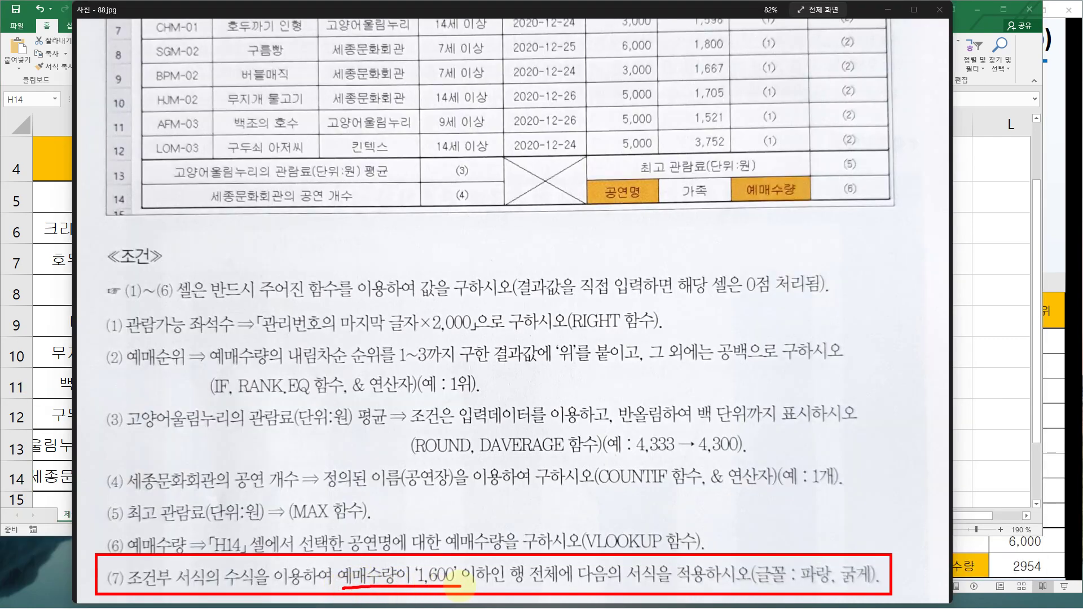
mouse_move(494, 590)
left_mouse_down()
mouse_move(461, 575)
mouse_move(499, 587)
mouse_move(484, 590)
mouse_move(558, 585)
left_mouse_up()
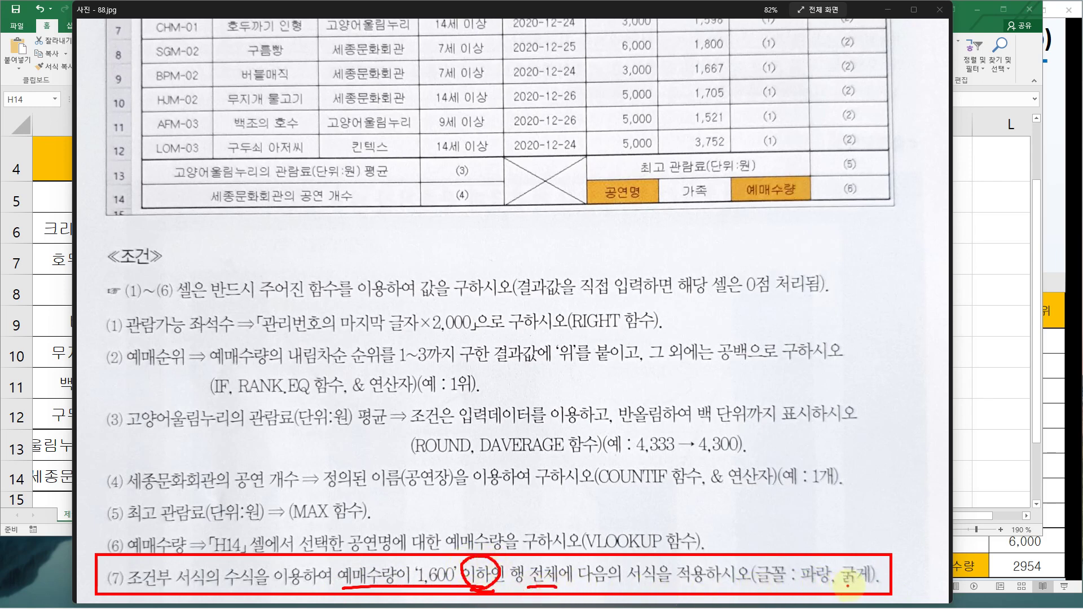
key("Escape")
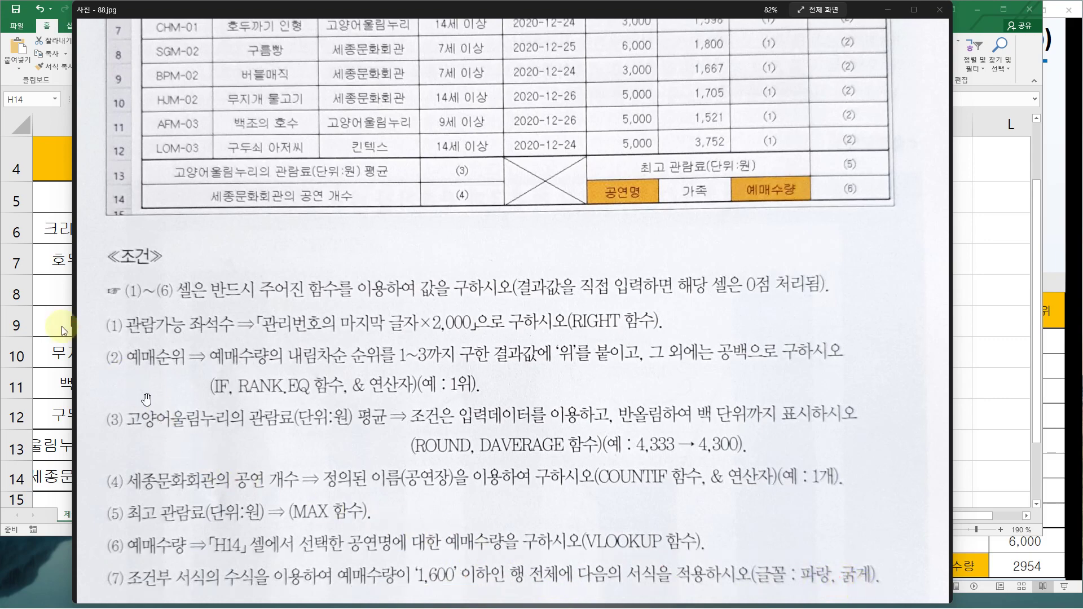
Switch back to Excel and start a new conditional formatting rule for B5:J12 that determines the formatted cells by formula.
left_click(45, 265)
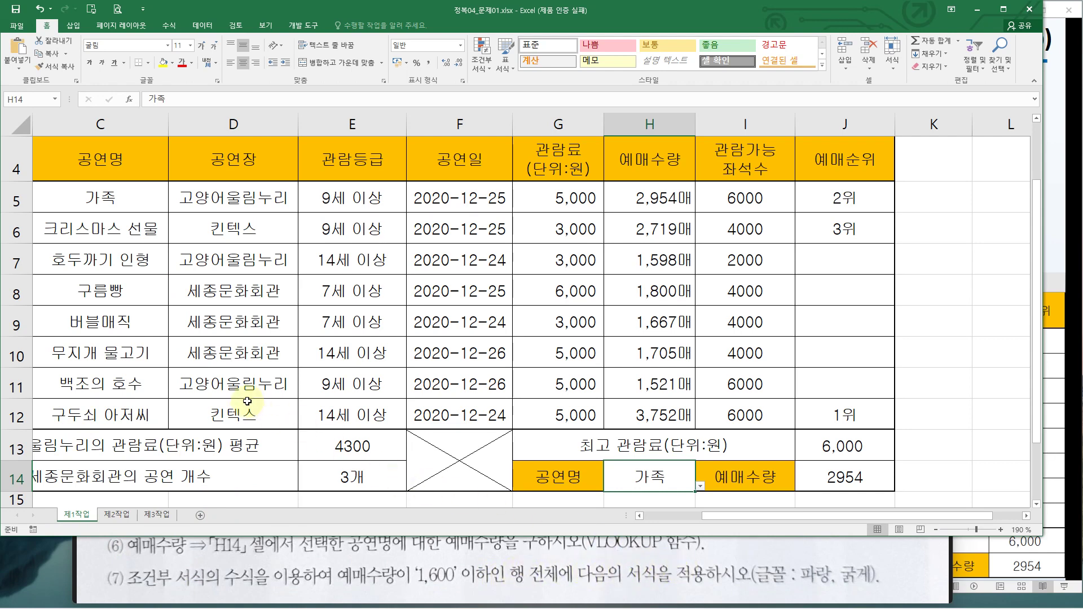
left_click(638, 516)
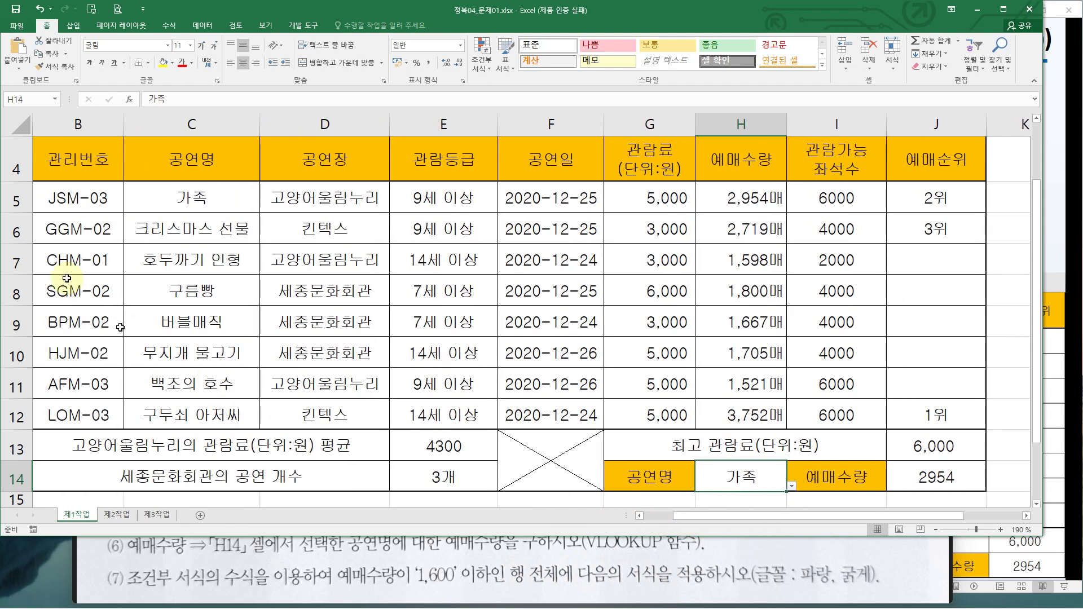
left_click_drag(41, 195, 895, 411)
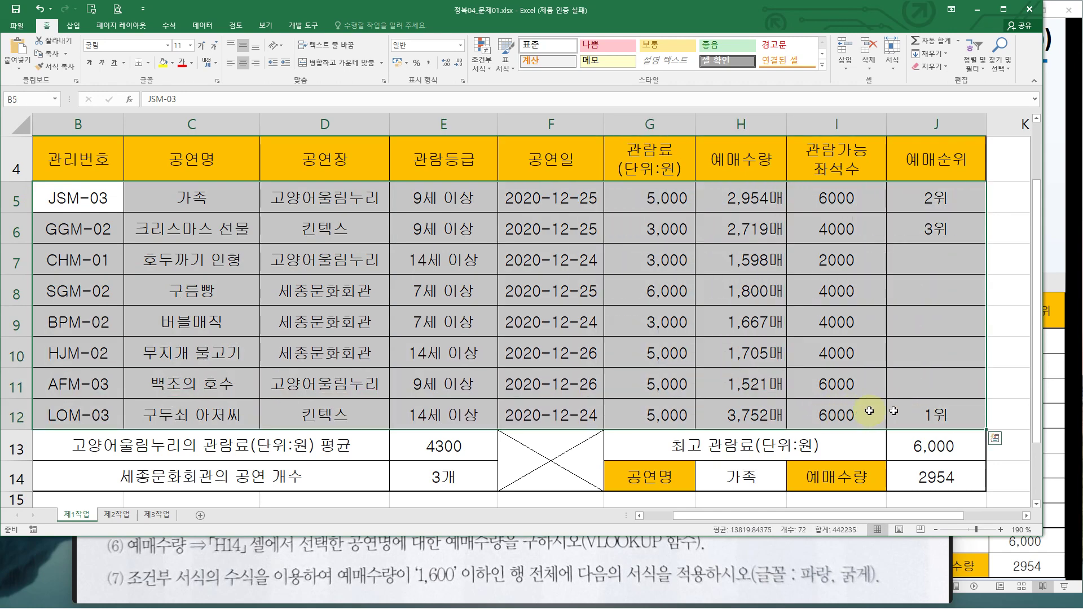
left_click(640, 515)
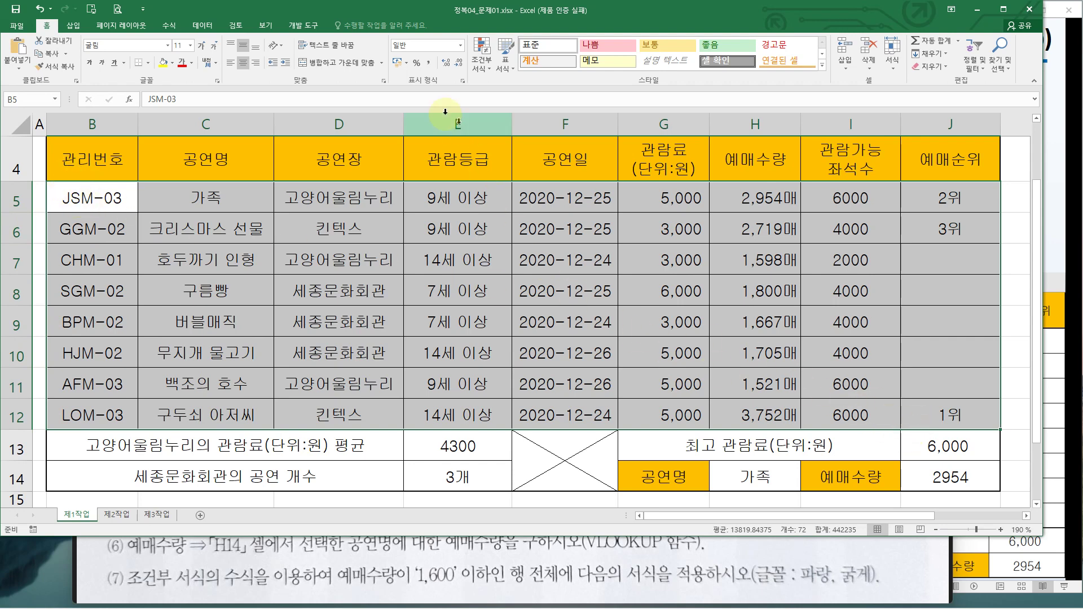
left_click(482, 66)
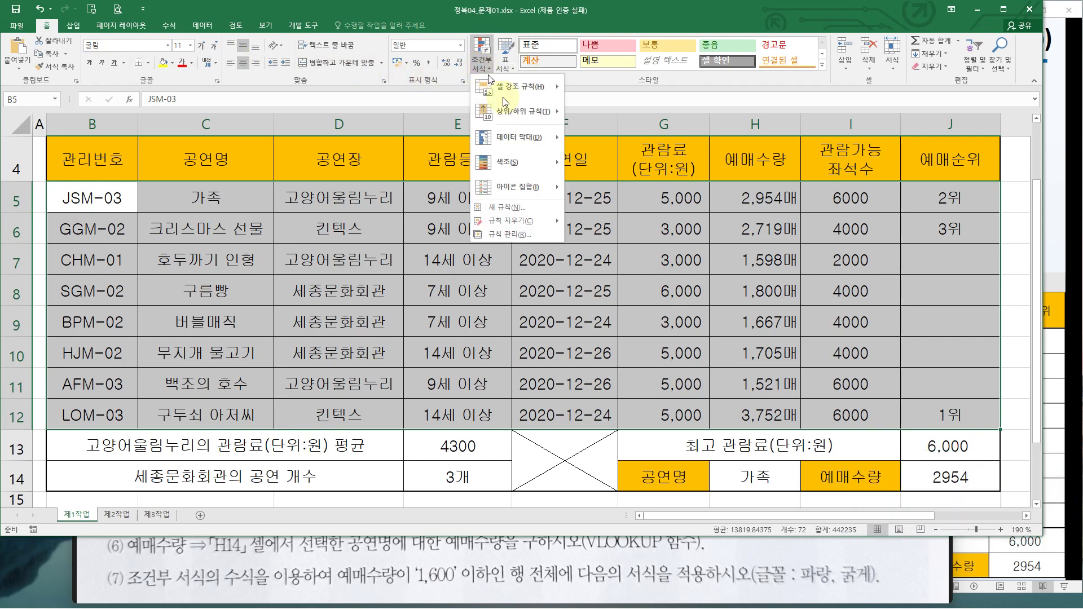
left_click(536, 208)
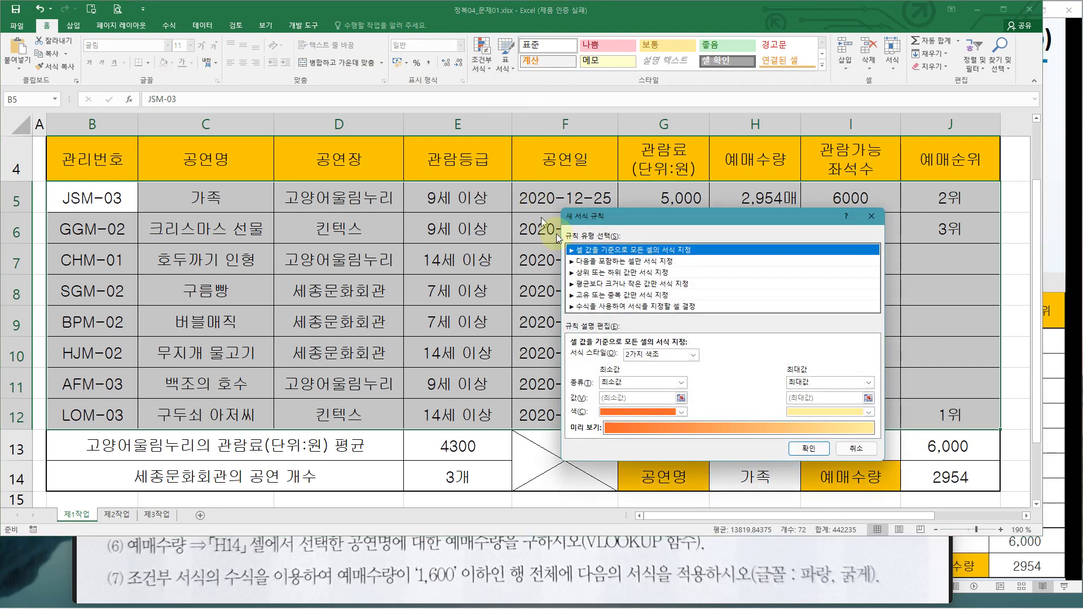
left_click(622, 308)
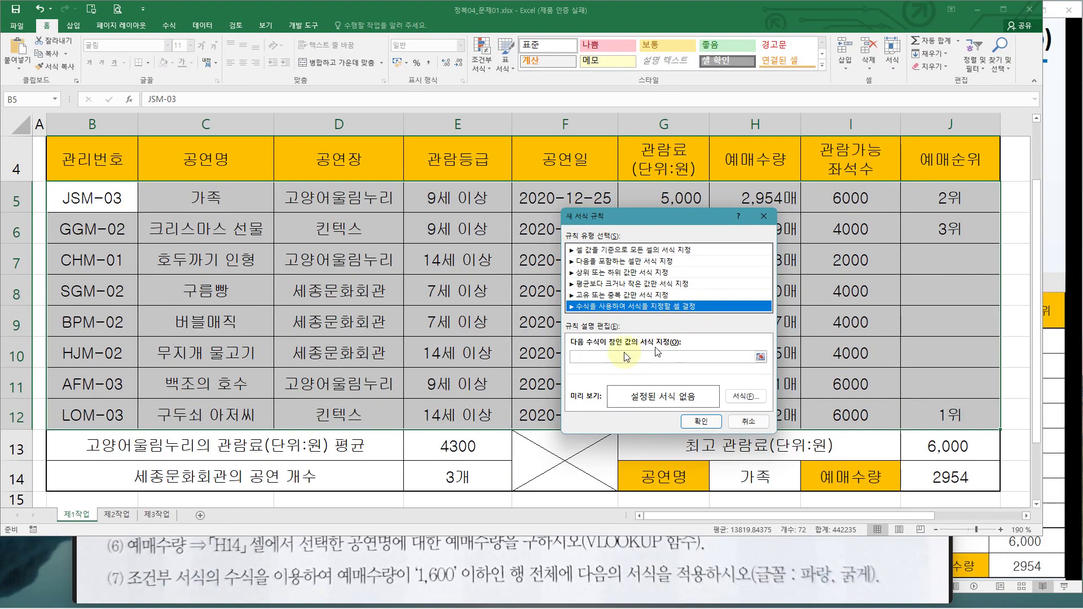
Enter the rule formula =$H5<=1600, referencing the first 예매수량 cell with only its column fixed.
left_click(553, 404)
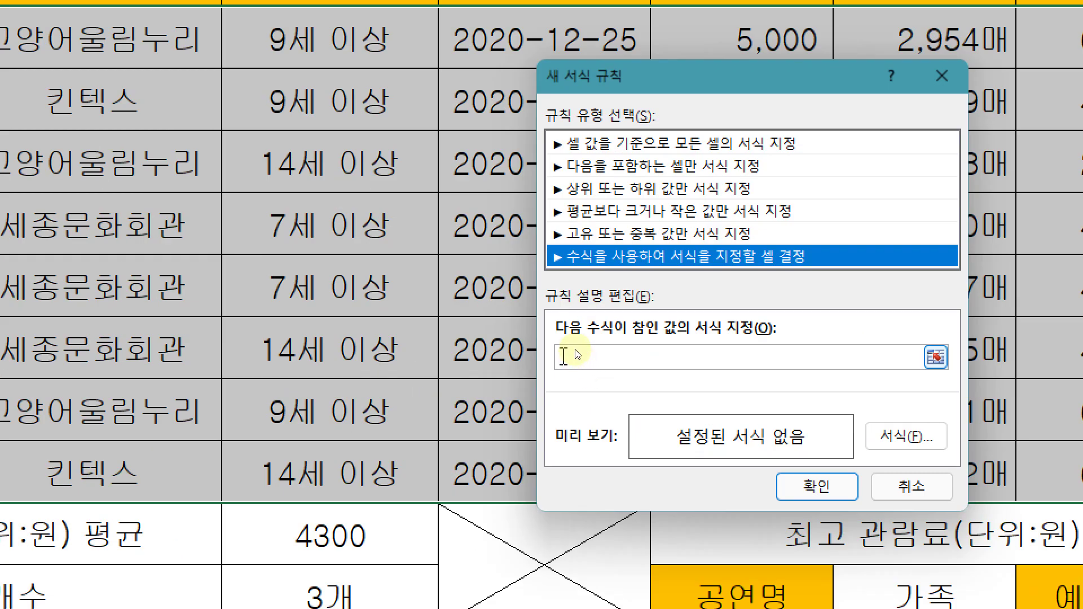
left_click(584, 357)
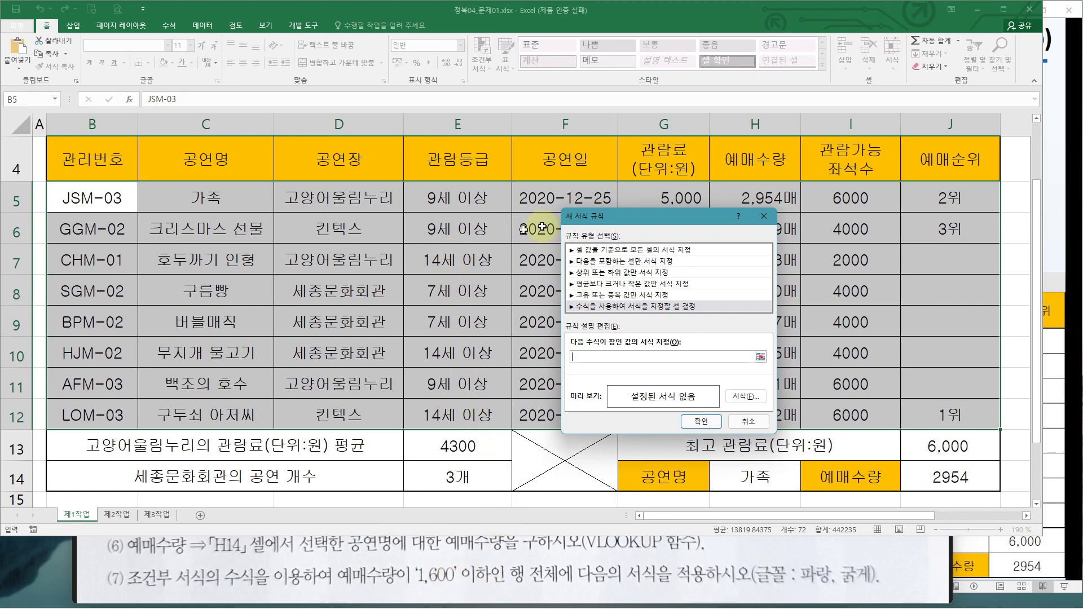
left_click_drag(718, 217, 628, 202)
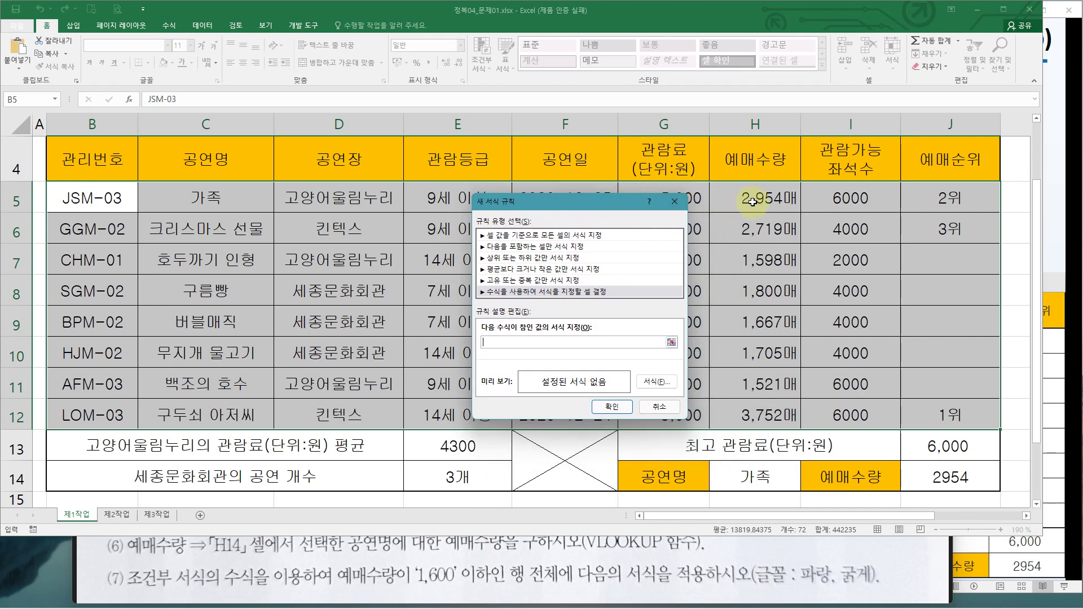
left_click(753, 202)
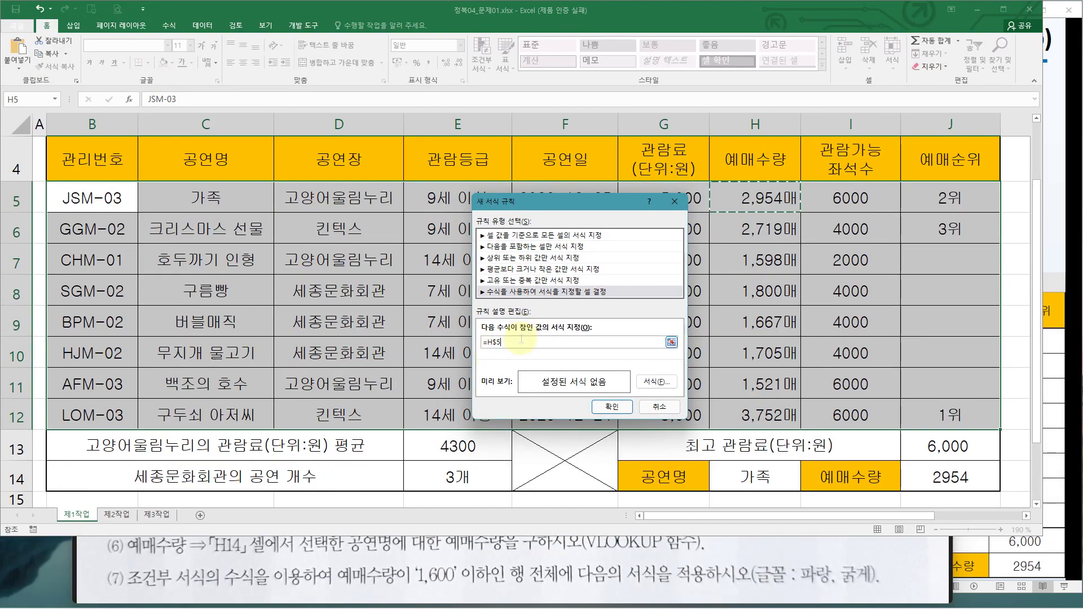
key("F4")
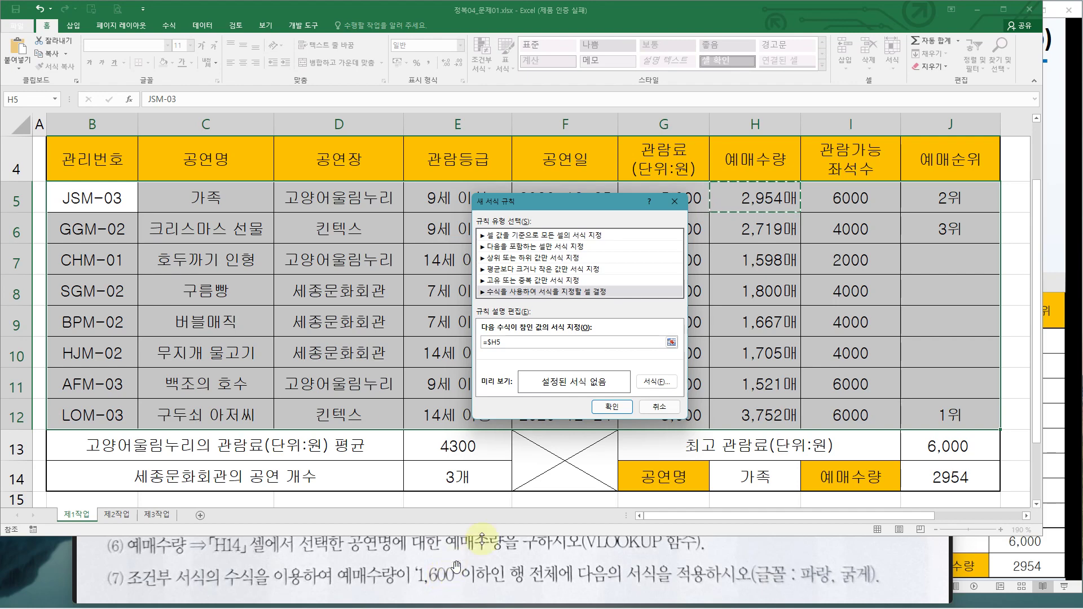
type("<=1600")
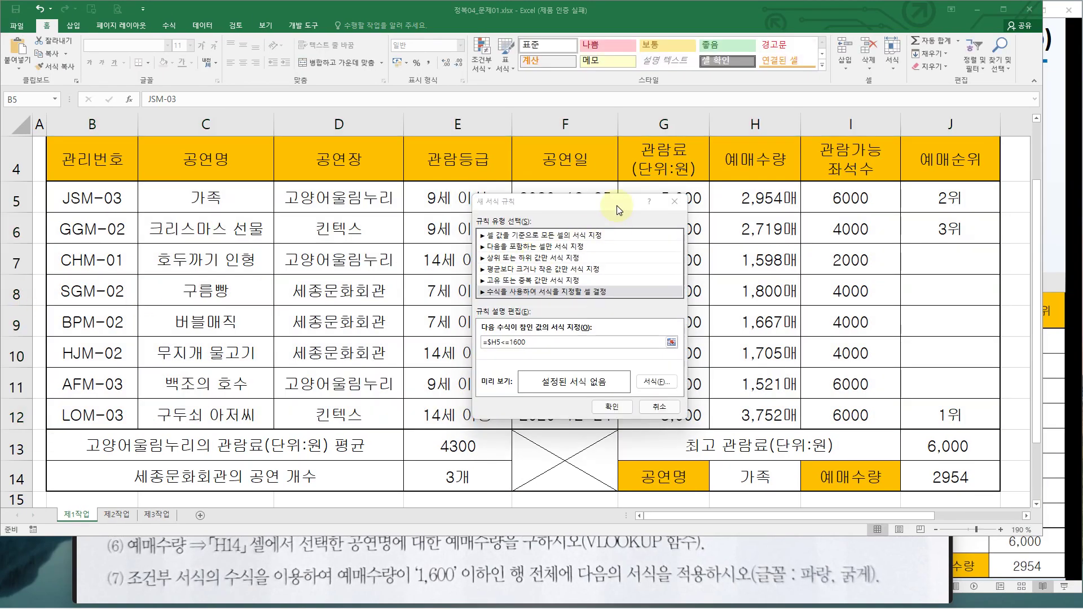
left_click(617, 205)
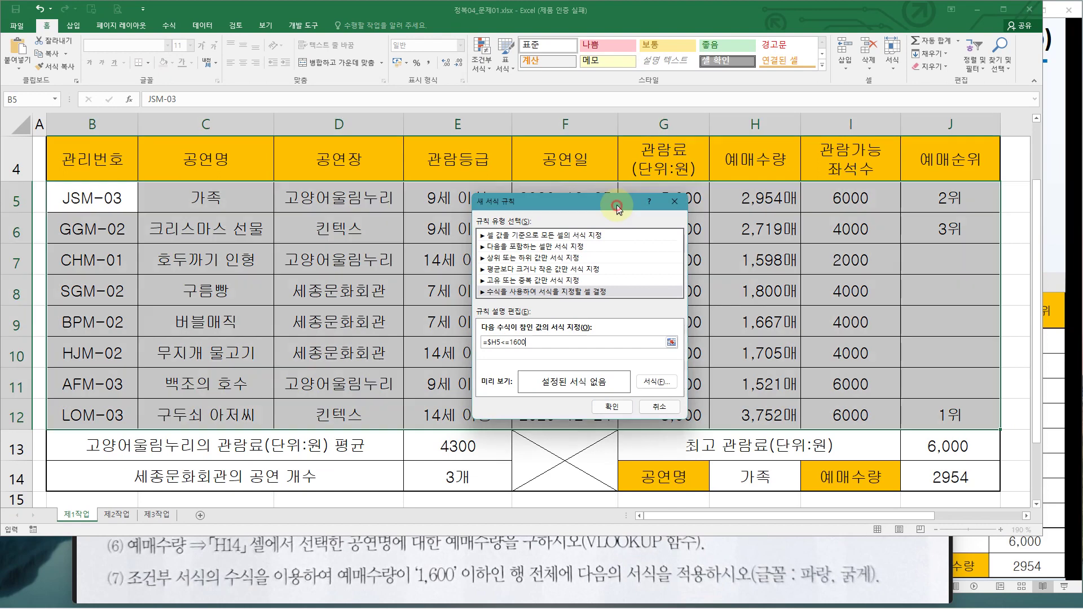
Give the =$H5<=1600 rule a 파랑 font colour and 굵게 font style, and apply the rule to the table rows.
left_click(656, 384)
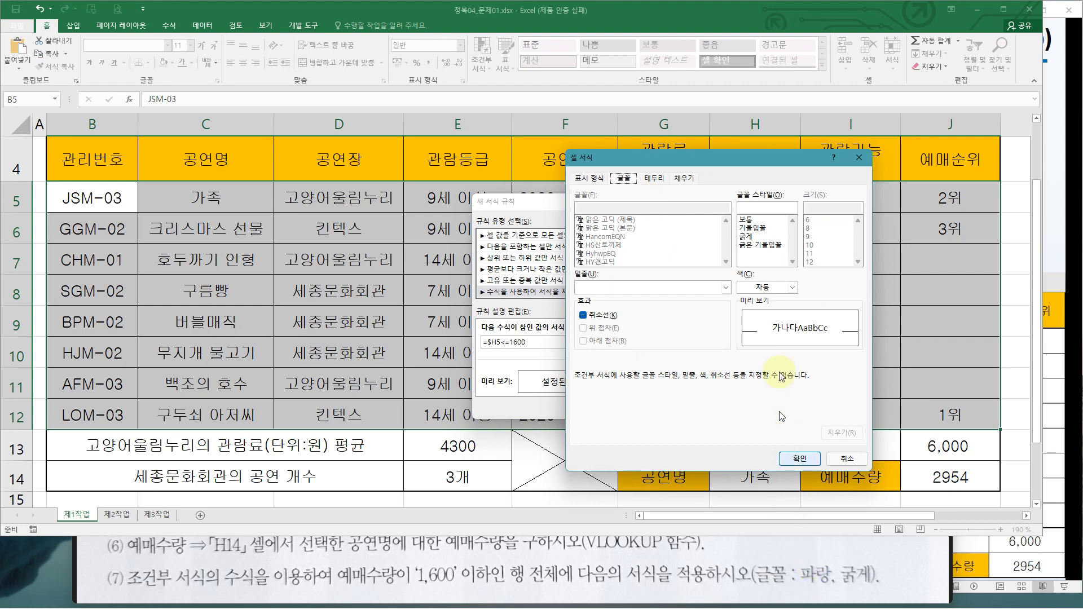
left_click(779, 289)
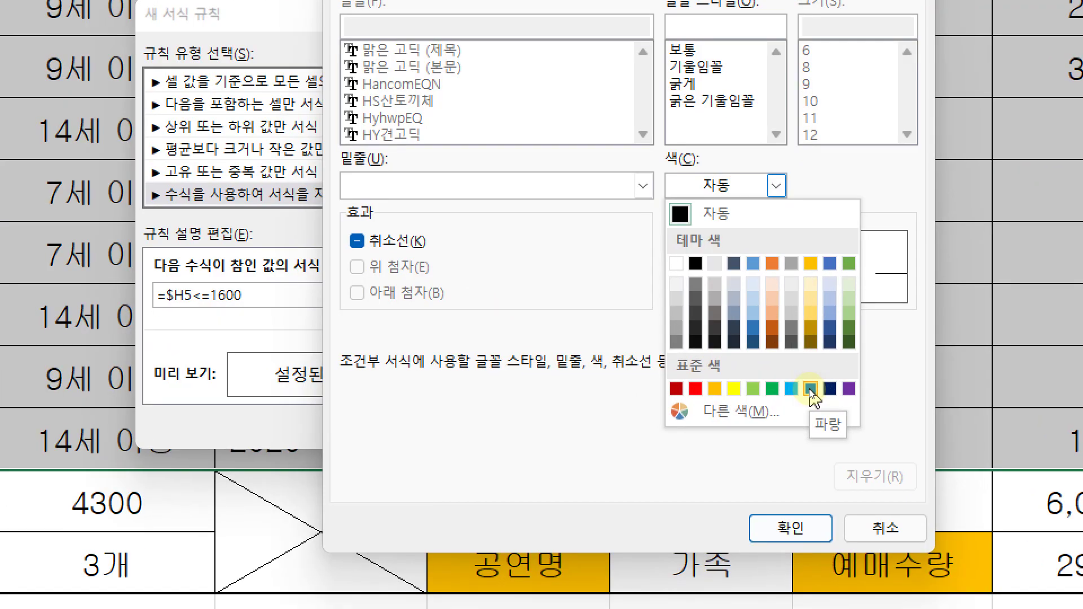
left_click(811, 389)
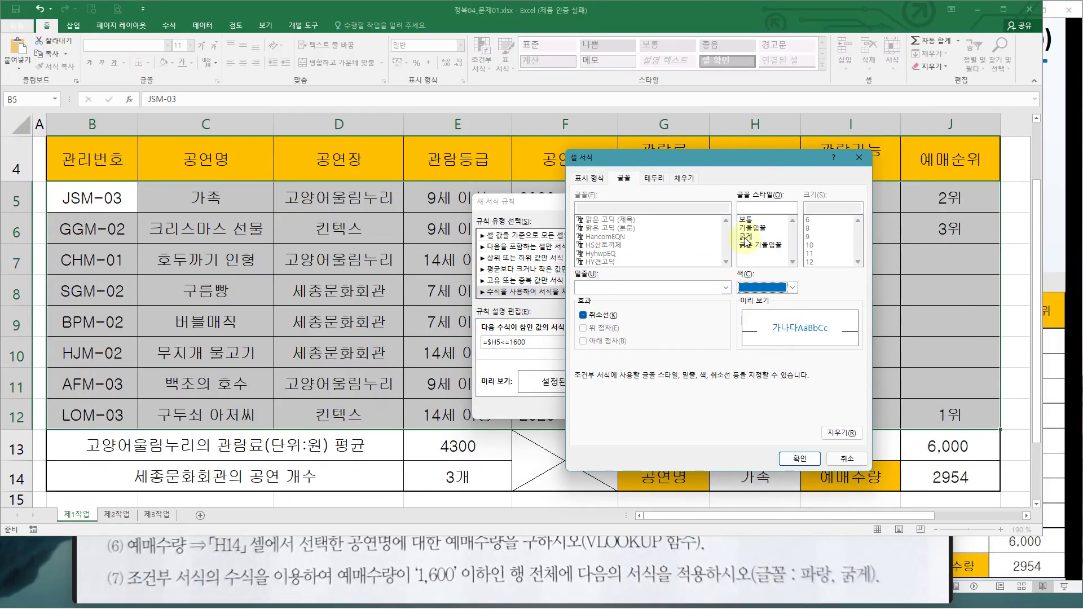
left_click(746, 237)
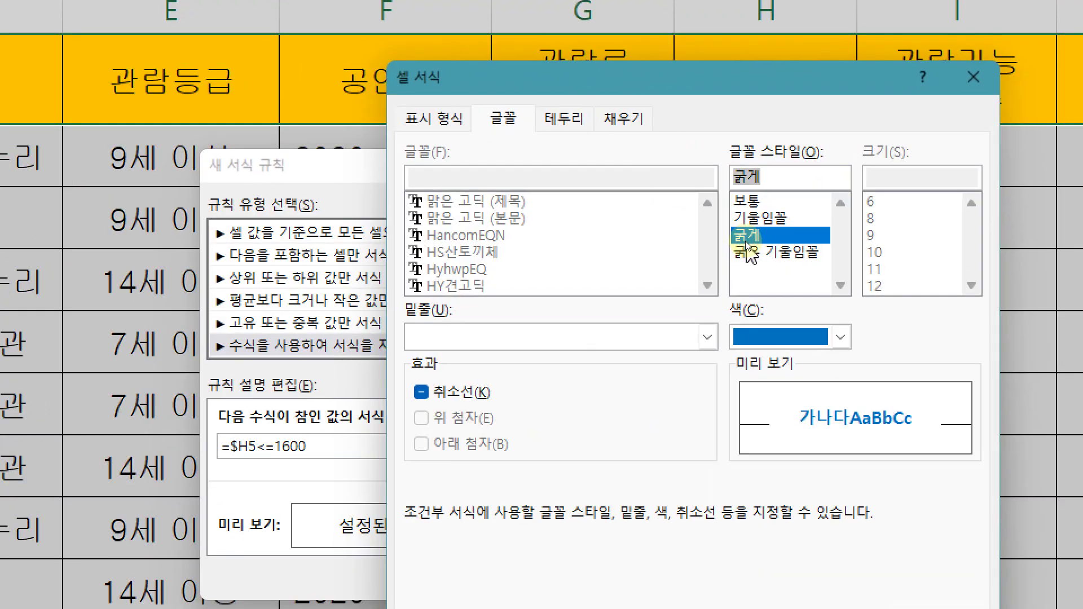
left_click(799, 457)
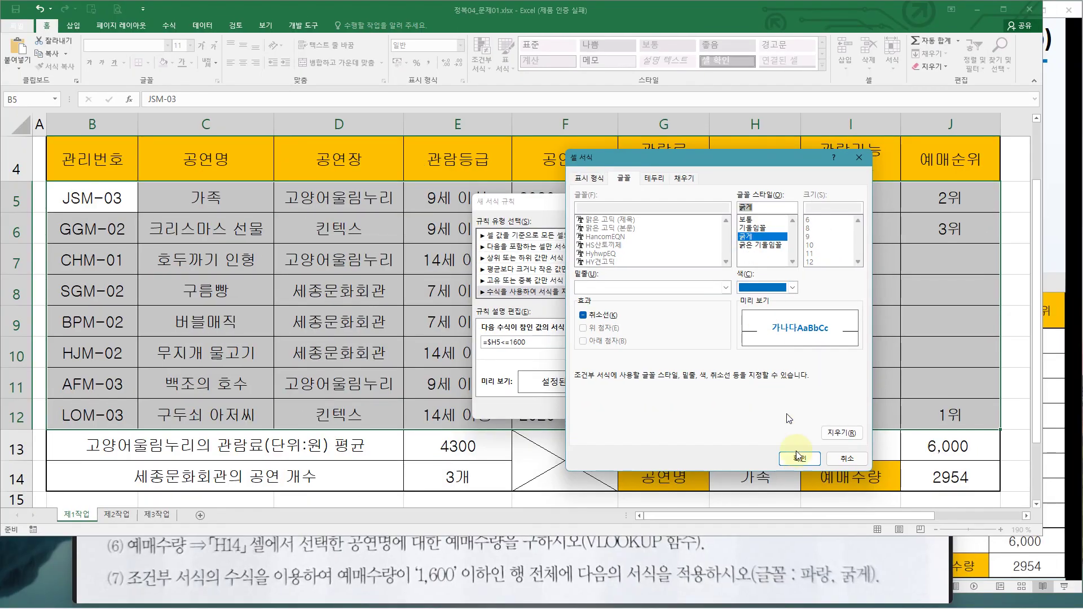
left_click(626, 409)
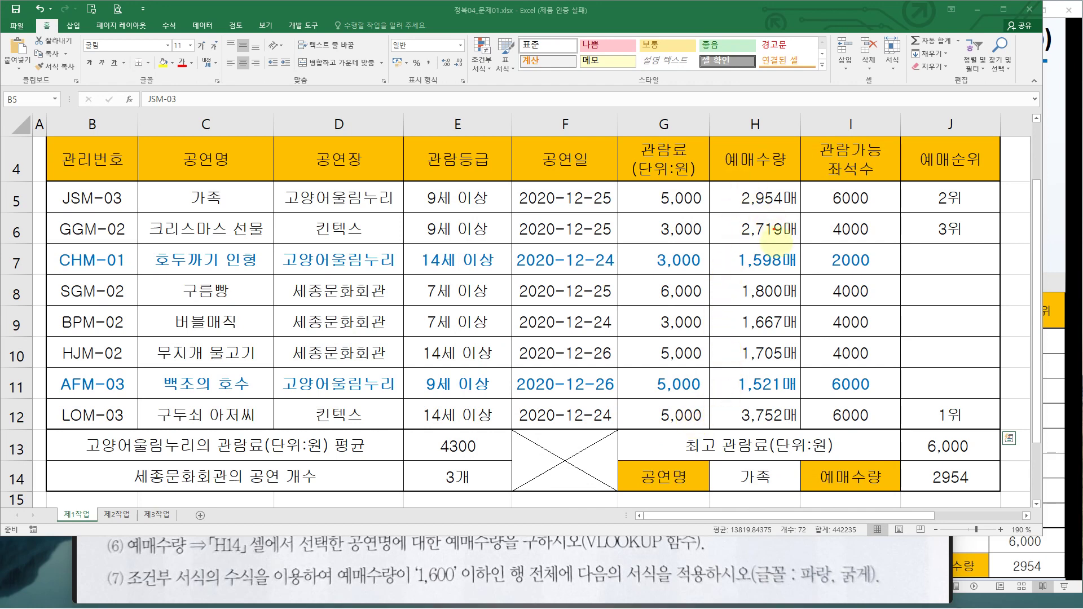
left_click_drag(713, 186, 805, 439)
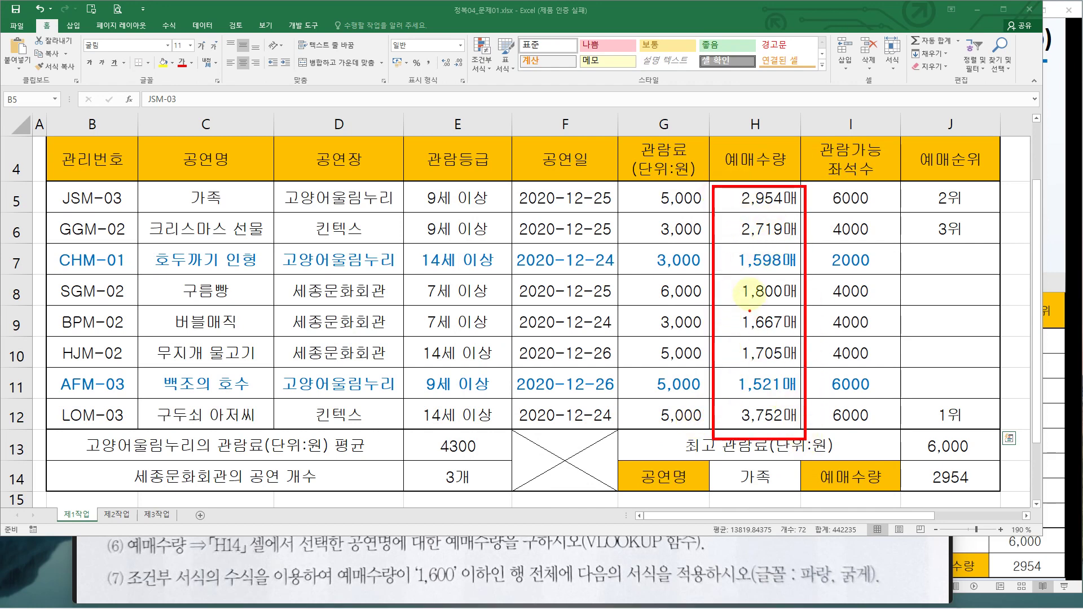
left_click(733, 261)
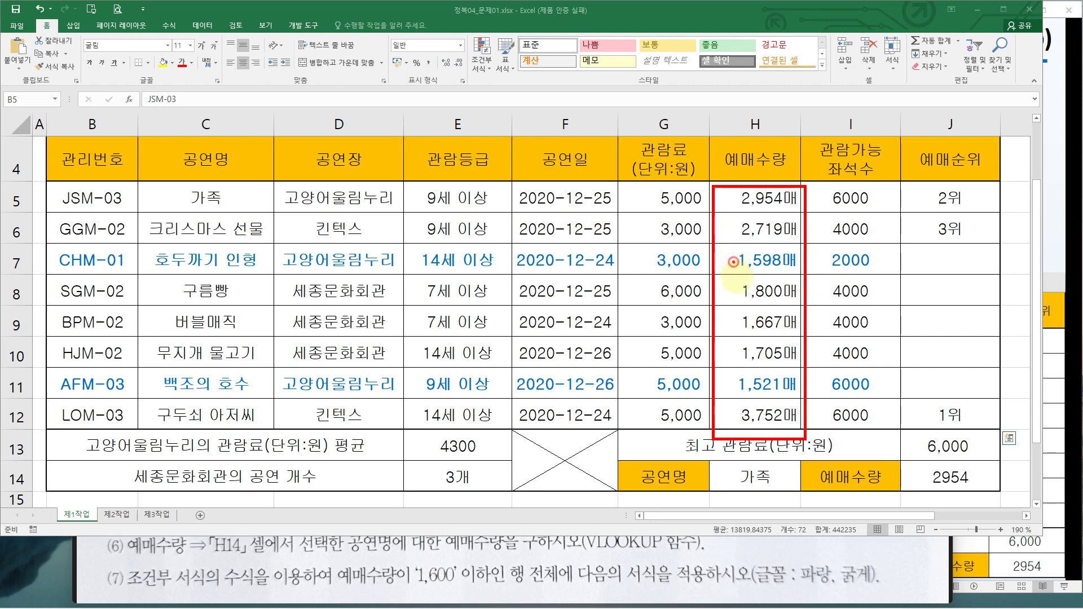
left_click(729, 389)
mouse_move(34, 244)
left_mouse_down()
mouse_move(523, 275)
mouse_move(998, 275)
left_mouse_up()
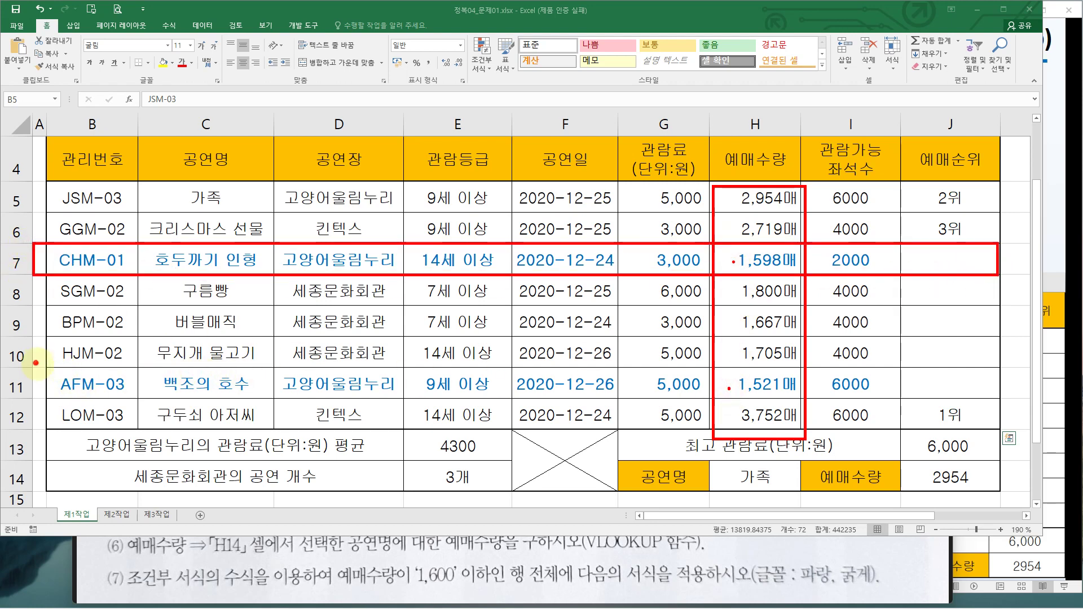
mouse_move(35, 364)
left_mouse_down()
mouse_move(728, 418)
mouse_move(997, 398)
left_mouse_up()
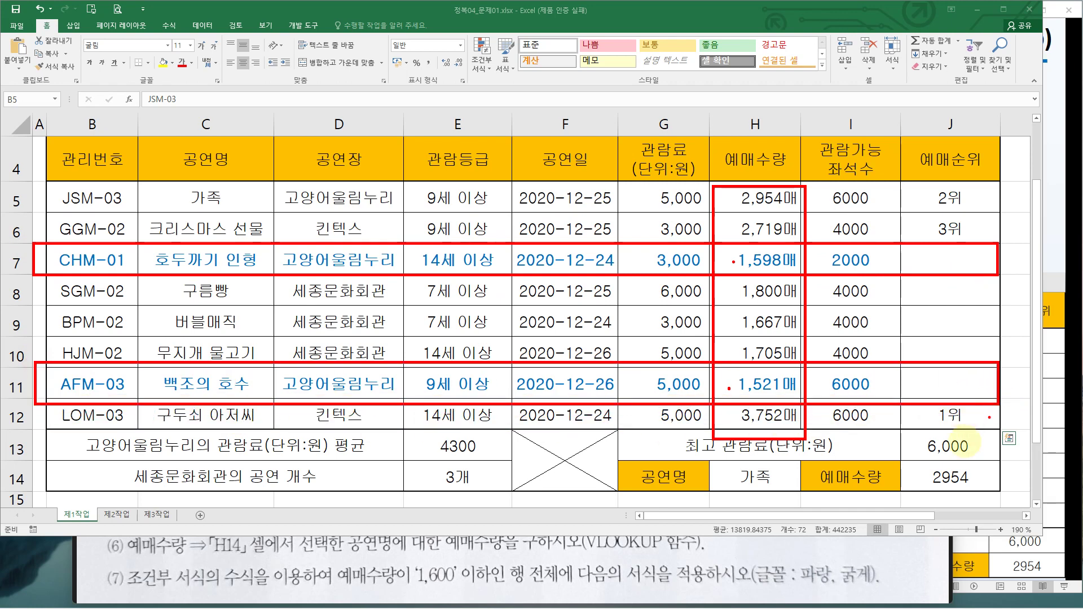
key("Escape")
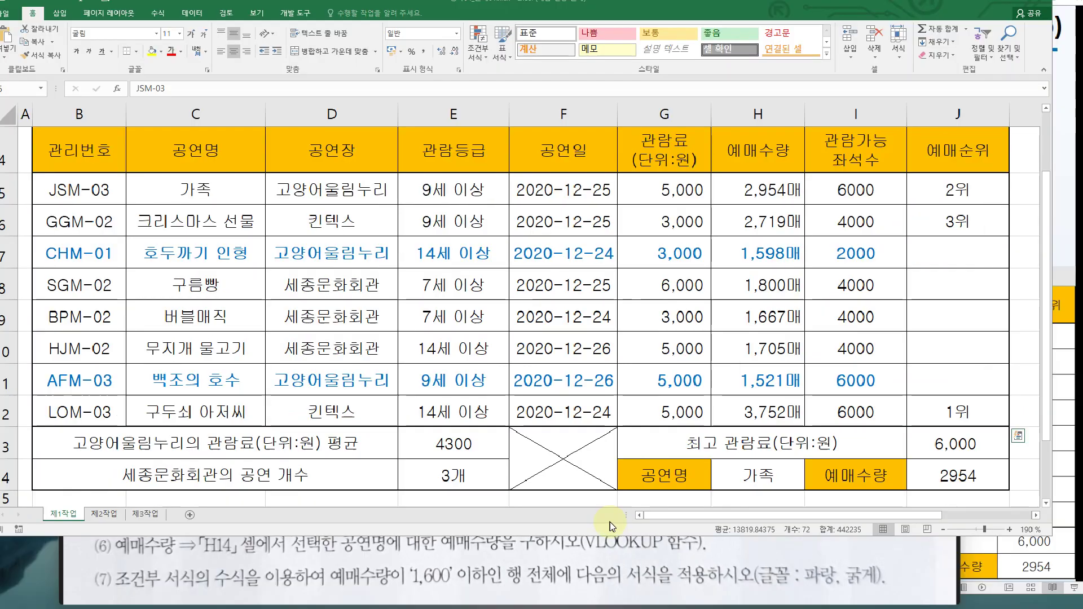